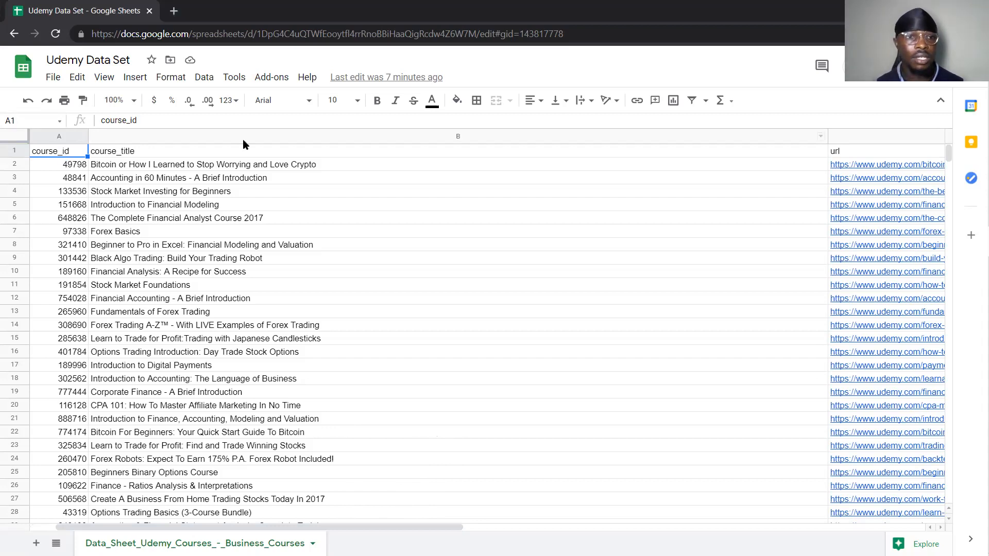
# - Add a new sheet and paste the five copied analysis questions starting in A1 as values only
pyautogui.moveTo(430, 526); pyautogui.dragTo(804, 526)
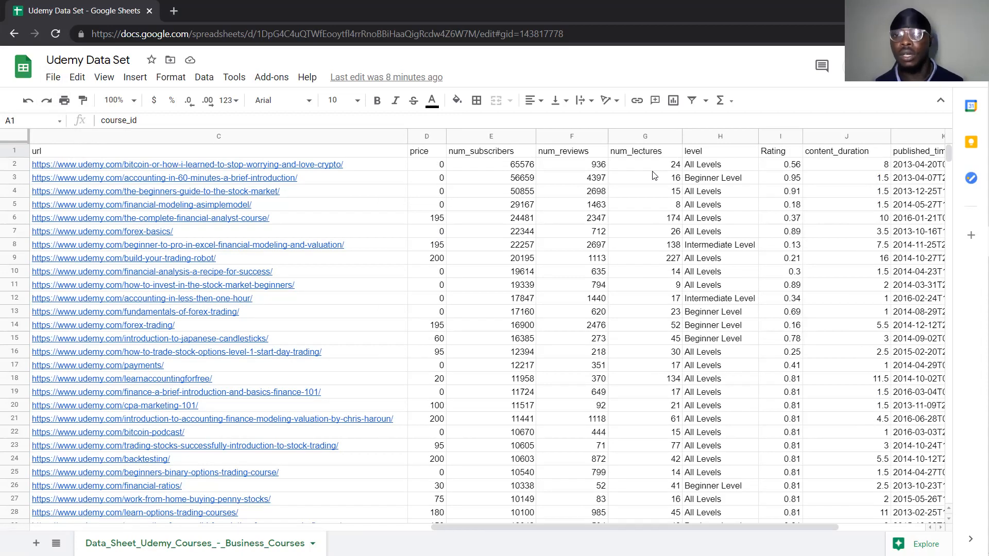
pyautogui.moveTo(769, 529); pyautogui.dragTo(794, 530)
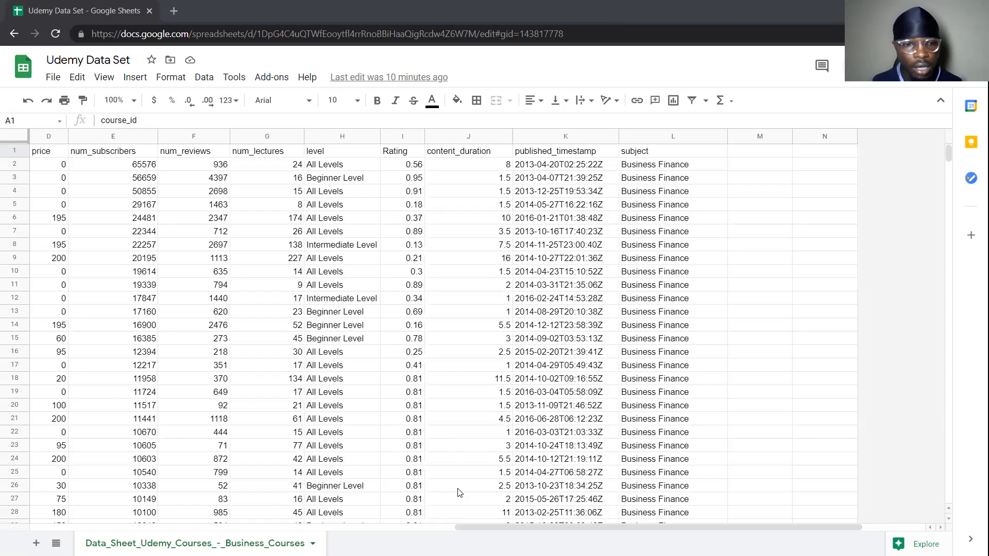
pyautogui.click(36, 543)
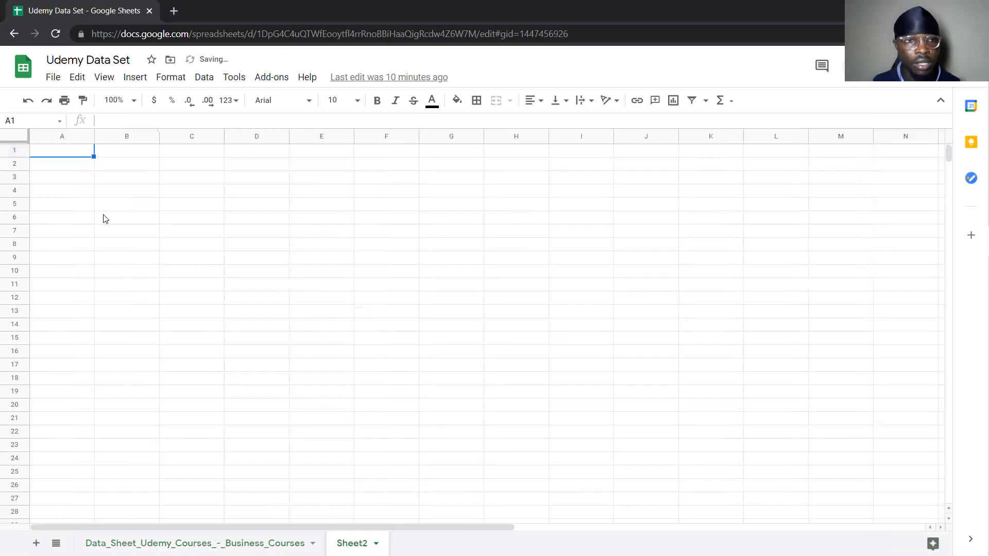
pyautogui.rightClick(59, 150)
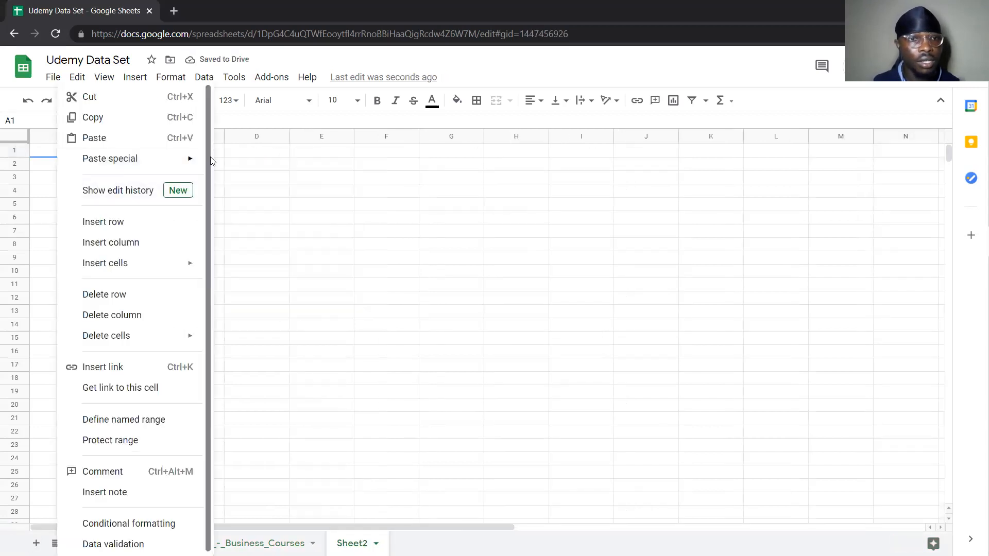
pyautogui.moveTo(186, 159)
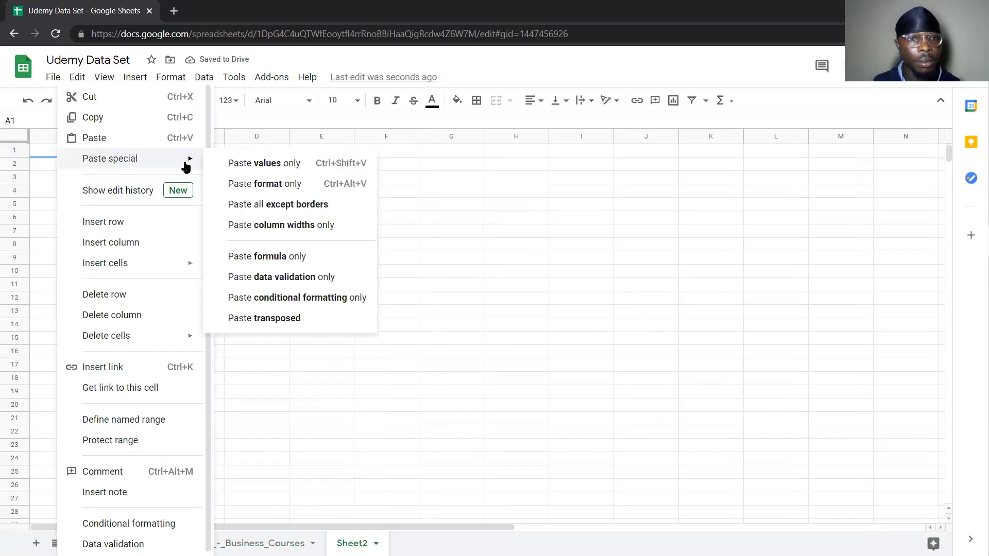
pyautogui.click(255, 168)
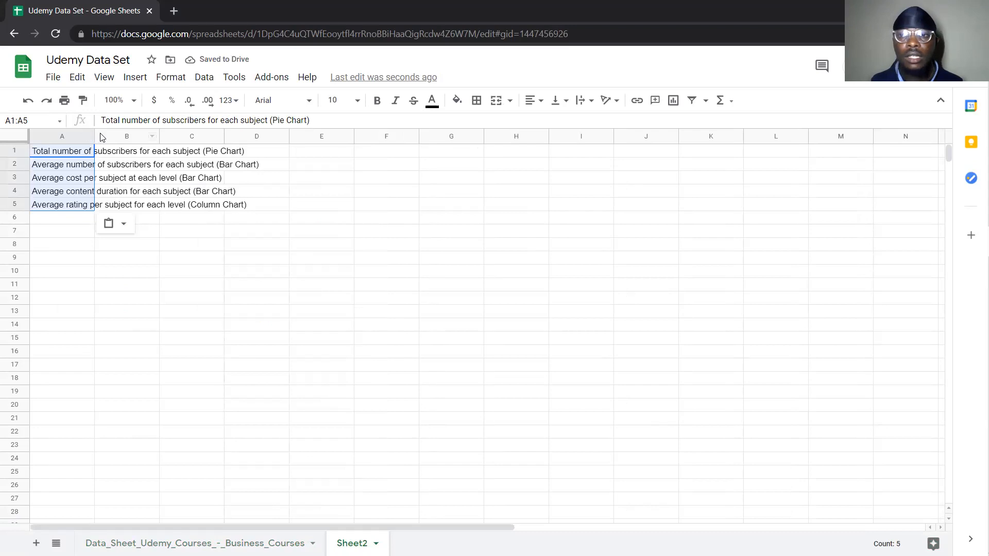
# - Auto-fit the width of column A on the new sheet to the question text
pyautogui.click(17, 136)
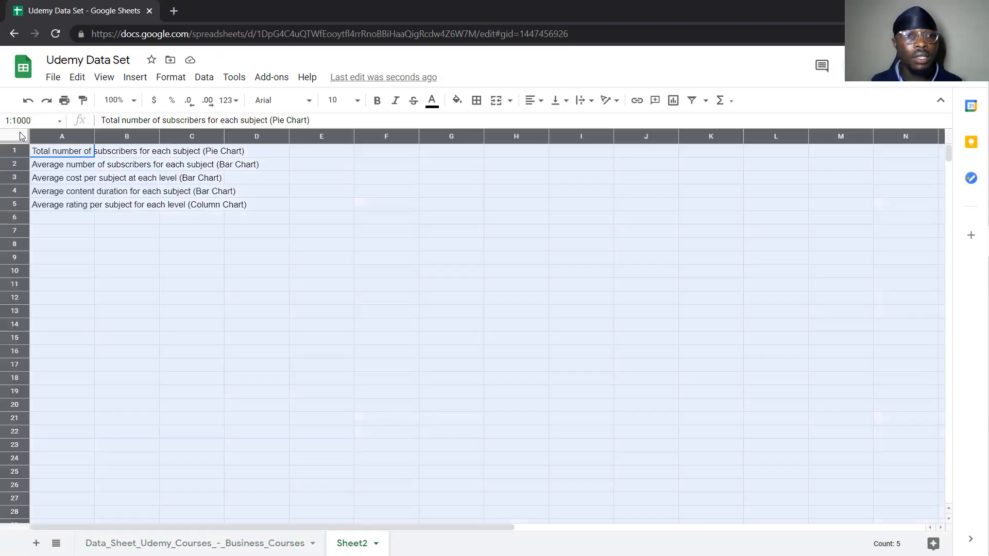
pyautogui.doubleClick(93, 133)
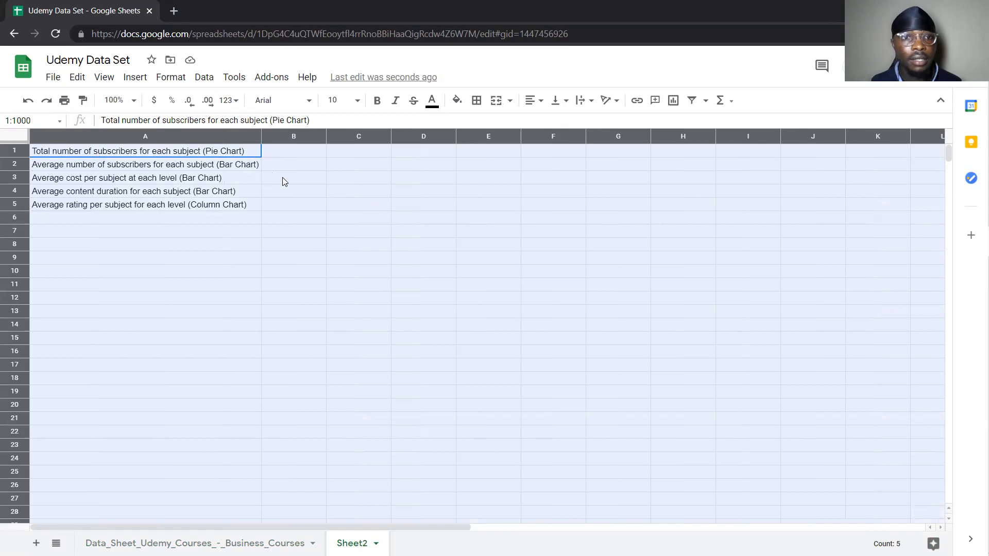
pyautogui.click(133, 232)
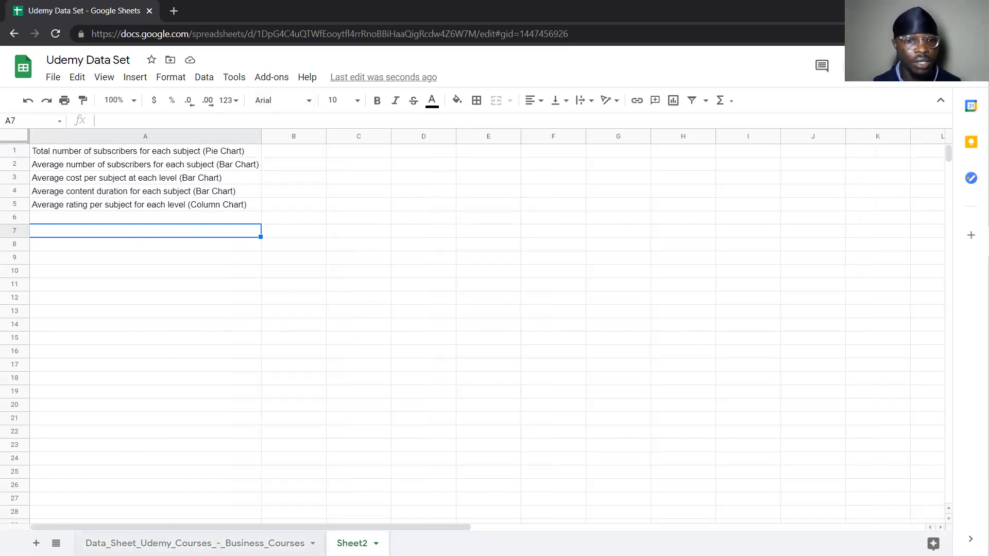
# - Rename the sheet holding the analysis questions as "Questions"
pyautogui.click(206, 544)
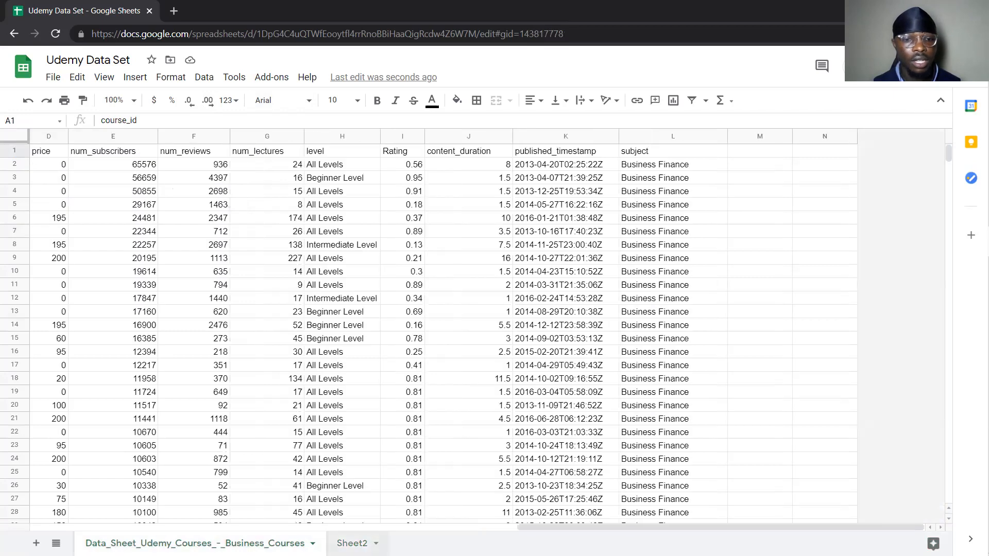
pyautogui.click(352, 544)
pyautogui.doubleClick(352, 544)
pyautogui.write('Q')
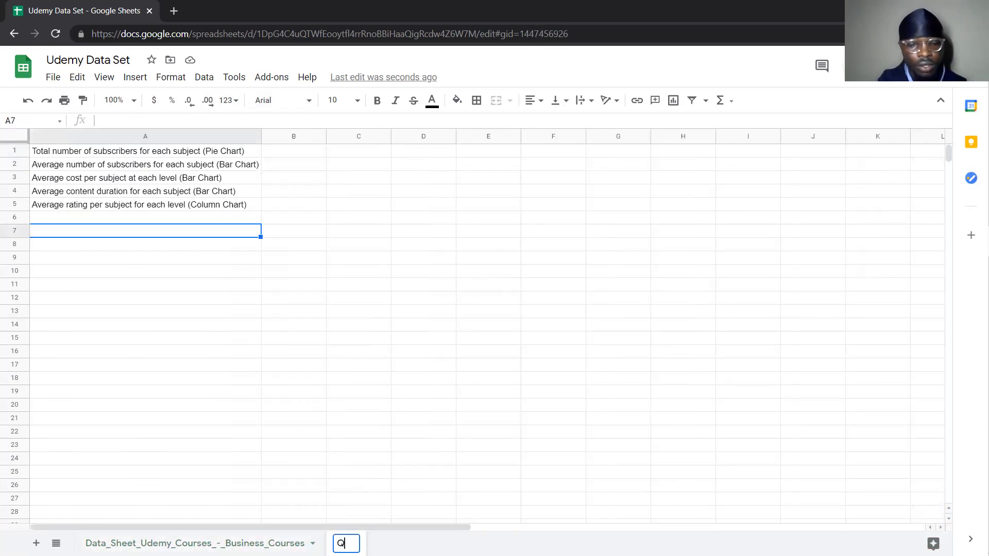
pyautogui.write('uestions')
pyautogui.press('Return')
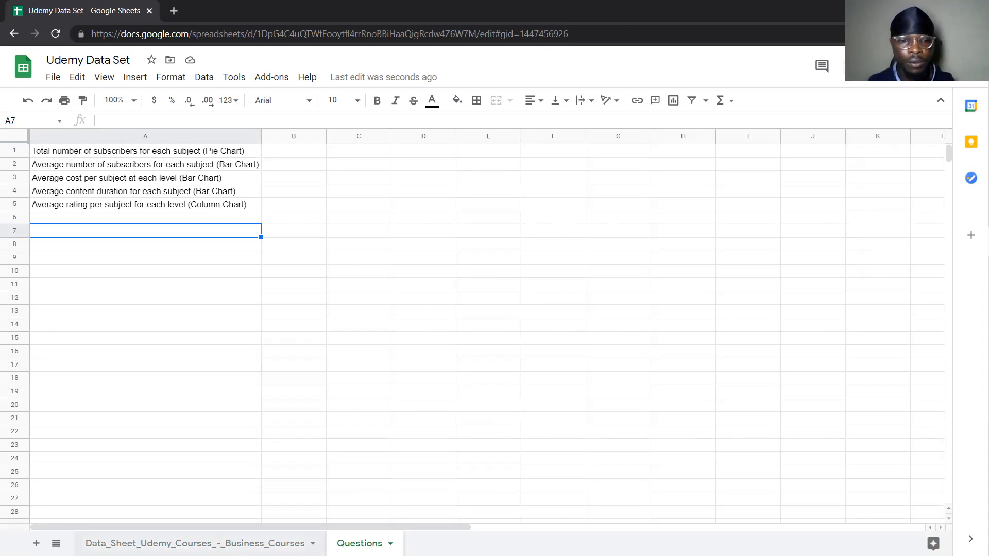
# - Create a pivot table on a new sheet from the data in Data_Sheet_Udemy_Courses_-_Business_Courses
pyautogui.click(196, 543)
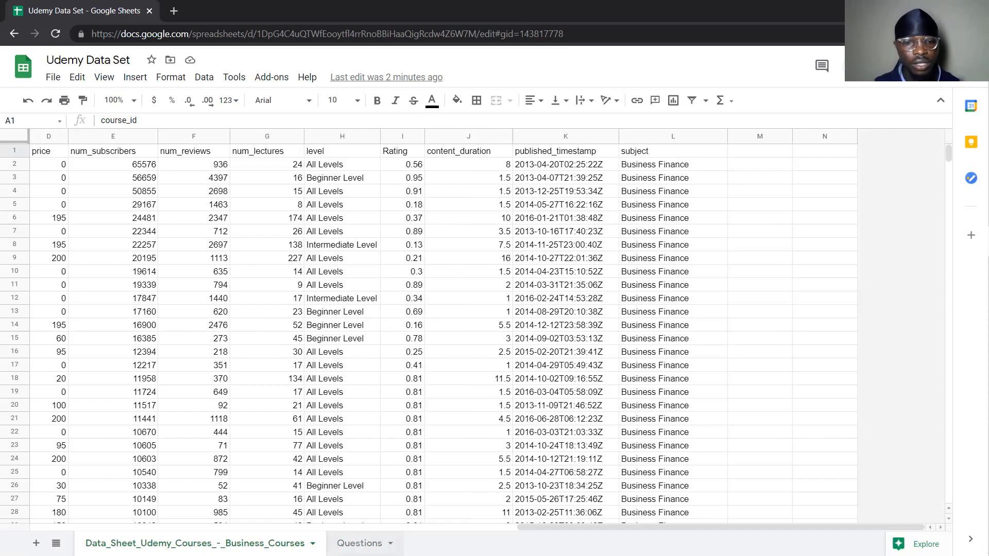
pyautogui.click(359, 543)
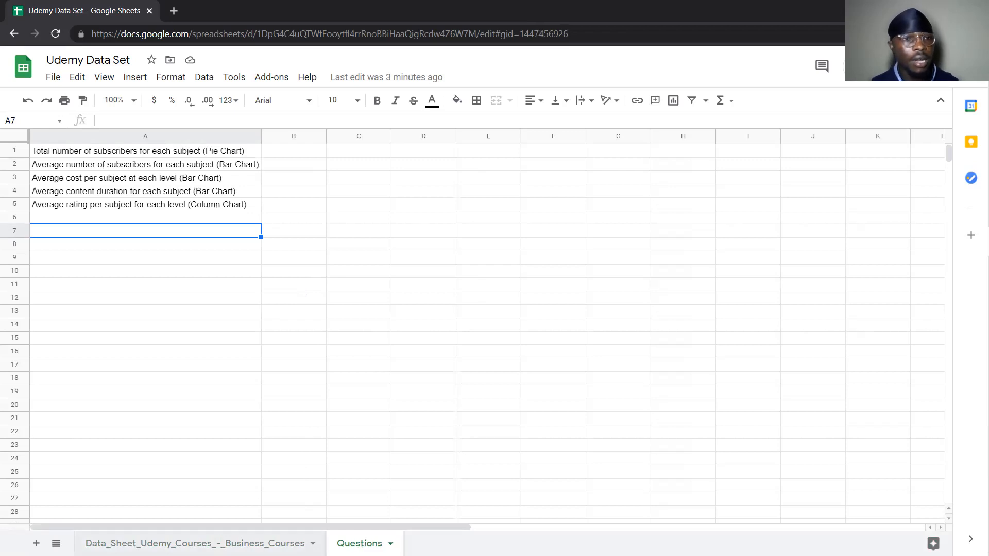
pyautogui.click(195, 543)
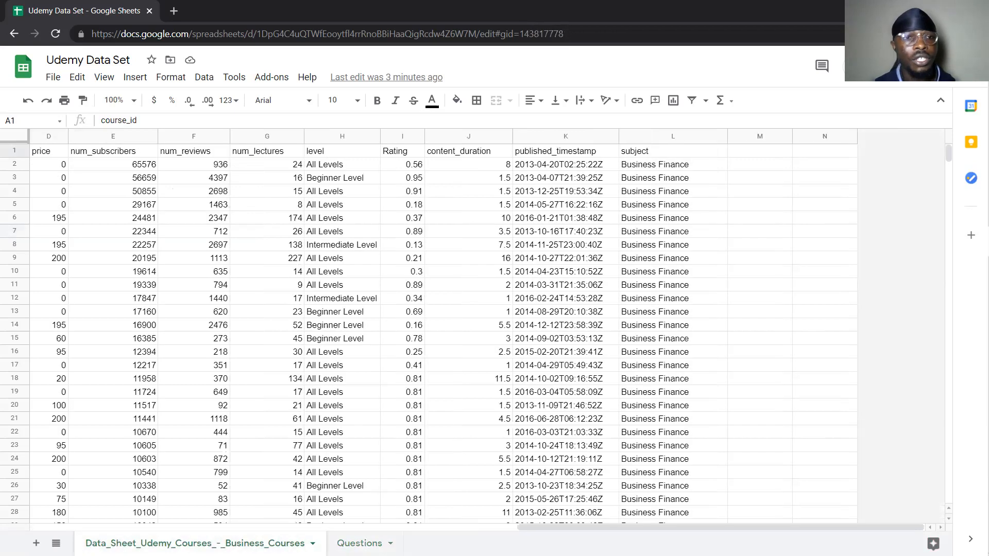
pyautogui.click(441, 197)
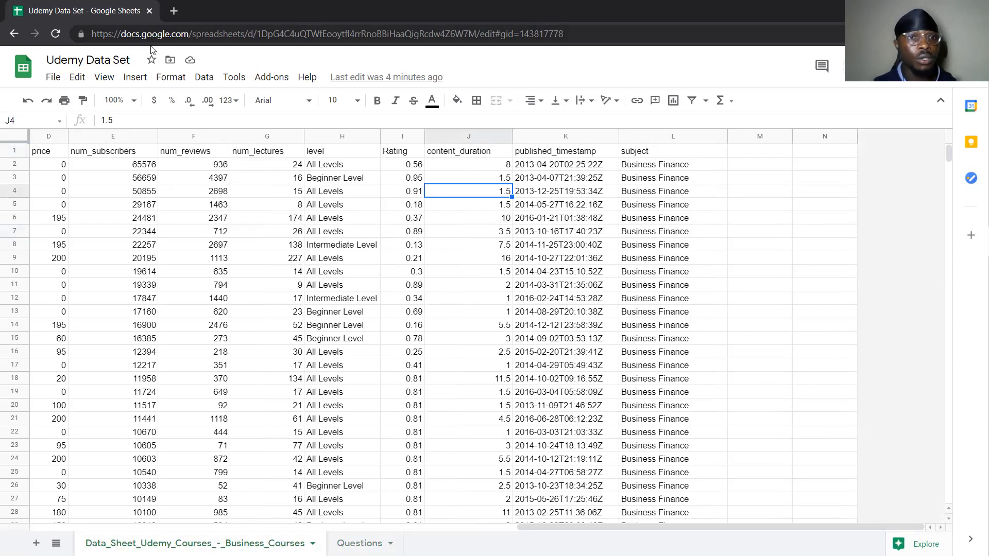
pyautogui.click(204, 79)
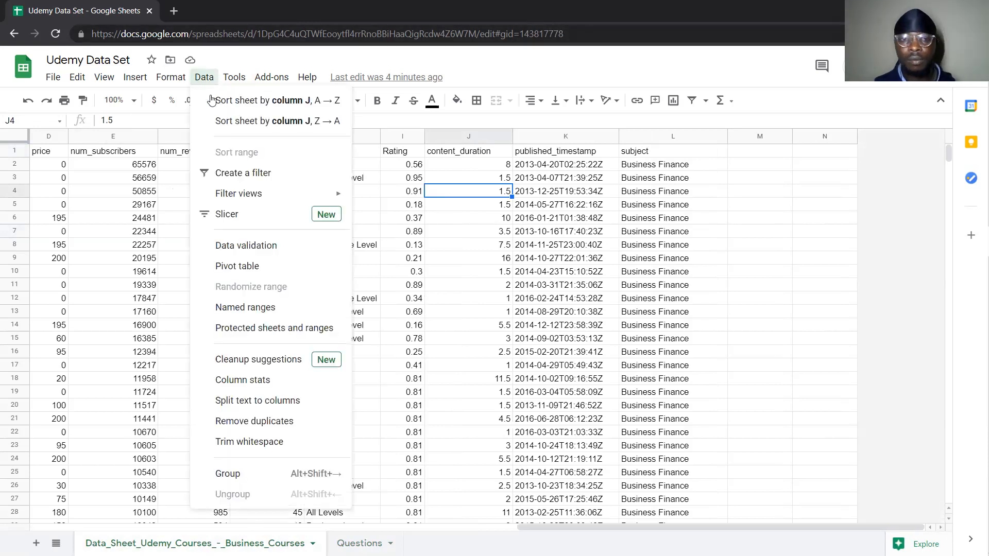
pyautogui.click(259, 269)
pyautogui.moveTo(474, 203); pyautogui.dragTo(629, 207)
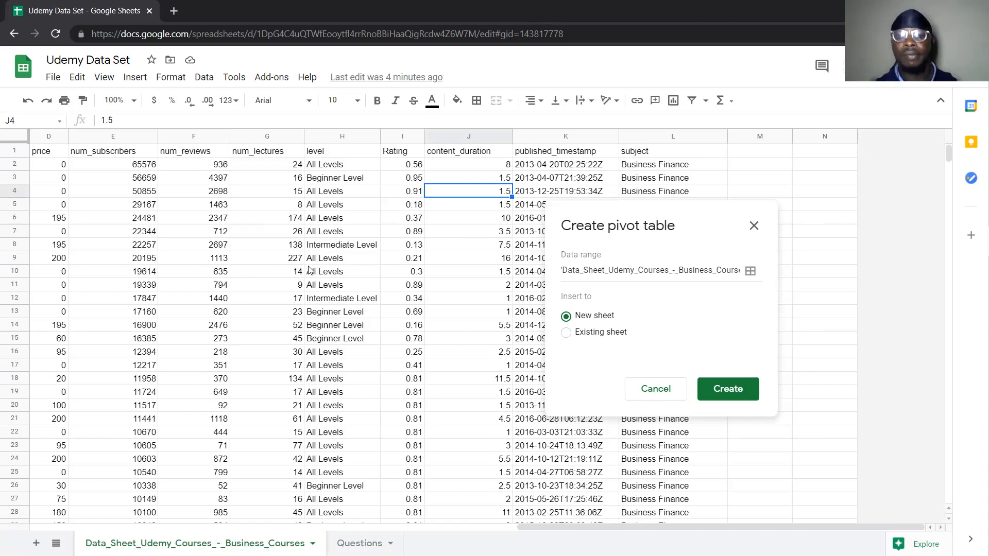
pyautogui.click(735, 393)
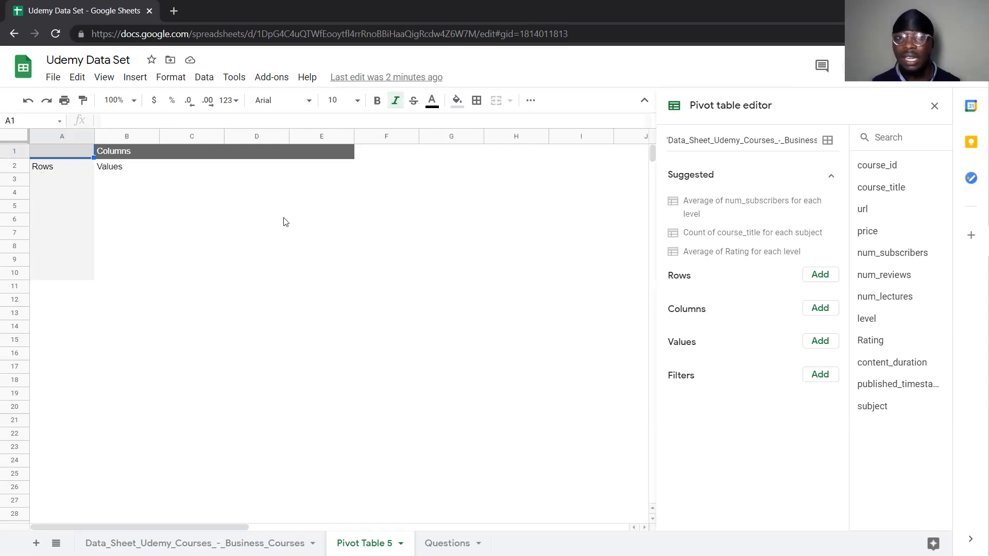
# - Rename the pivot table sheet "Total number of subscribers for each subject (Pie Chart)" and place it after the Questions sheet
pyautogui.click(447, 543)
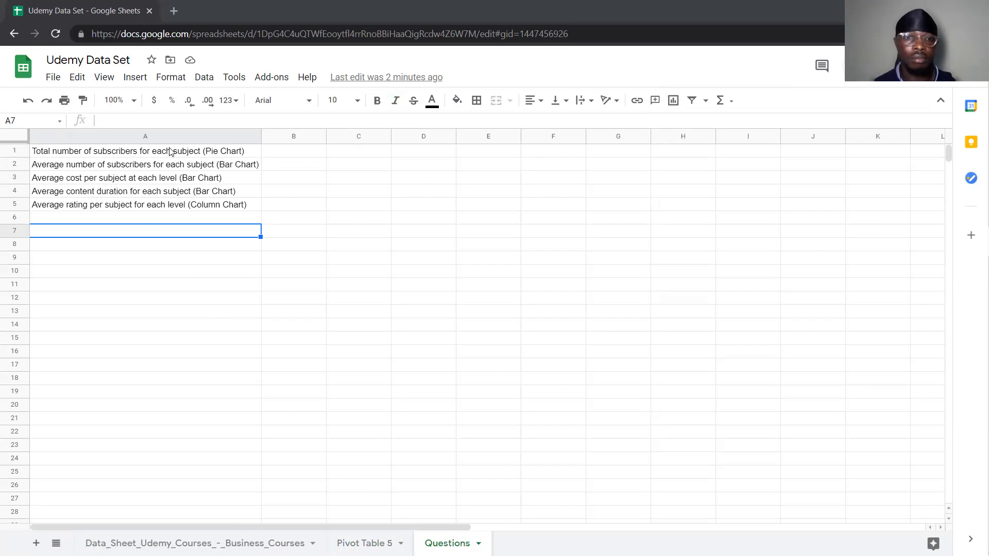
pyautogui.click(366, 543)
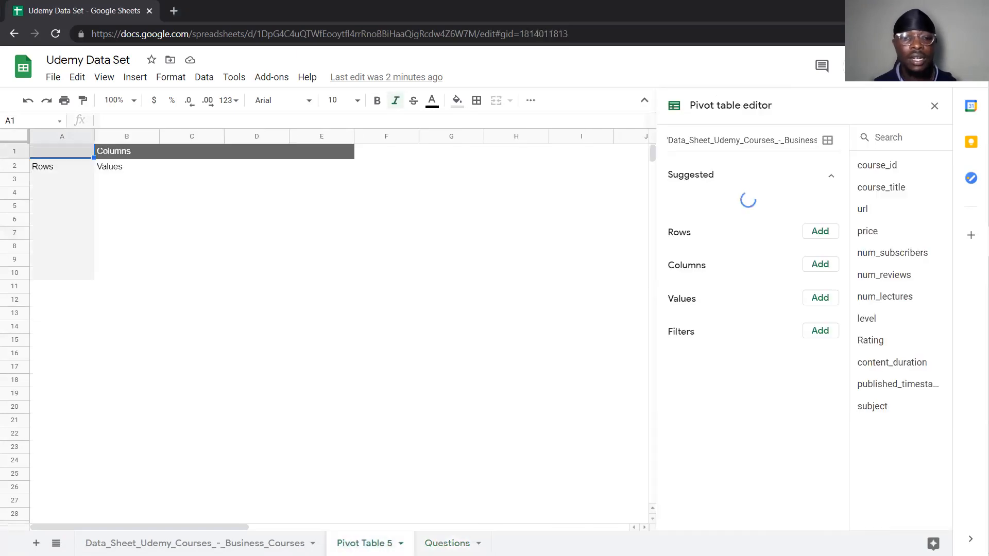
pyautogui.doubleClick(366, 543)
pyautogui.write('Total number of subscribers for each subject (Pie Chart)')
pyautogui.press('Return')
pyautogui.moveTo(654, 542); pyautogui.dragTo(688, 538)
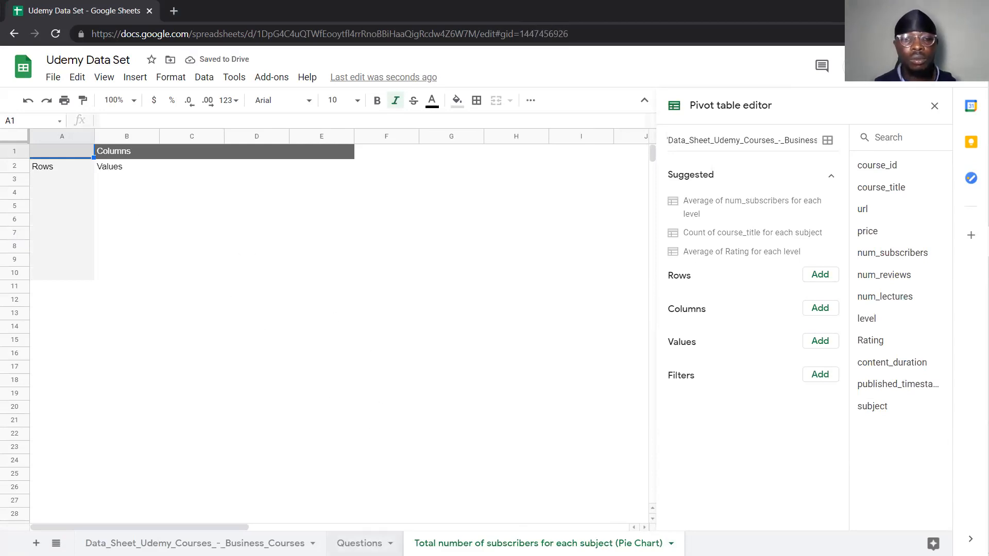
# - Set up the pivot table with subject as rows and the SUM of num_subscribers as values
pyautogui.click(359, 542)
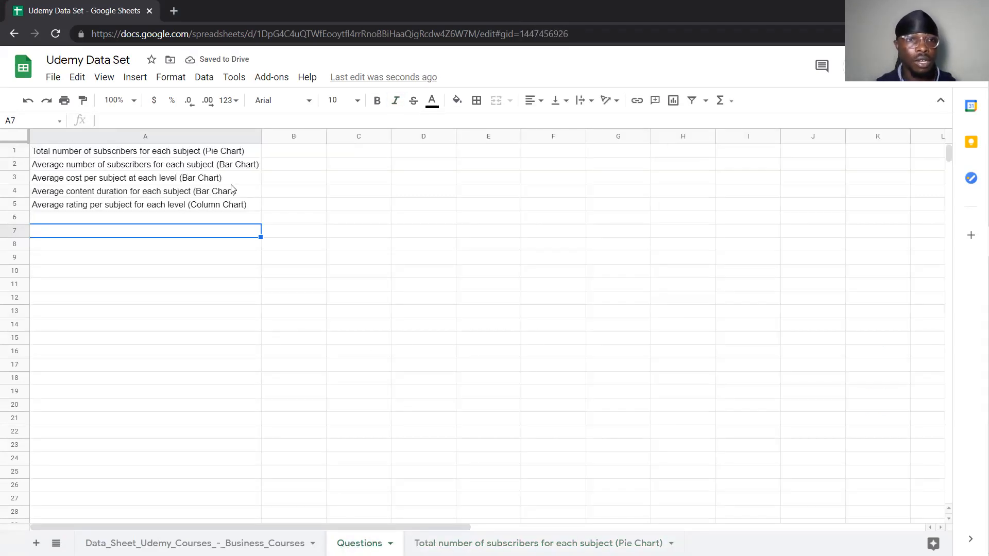
pyautogui.click(462, 544)
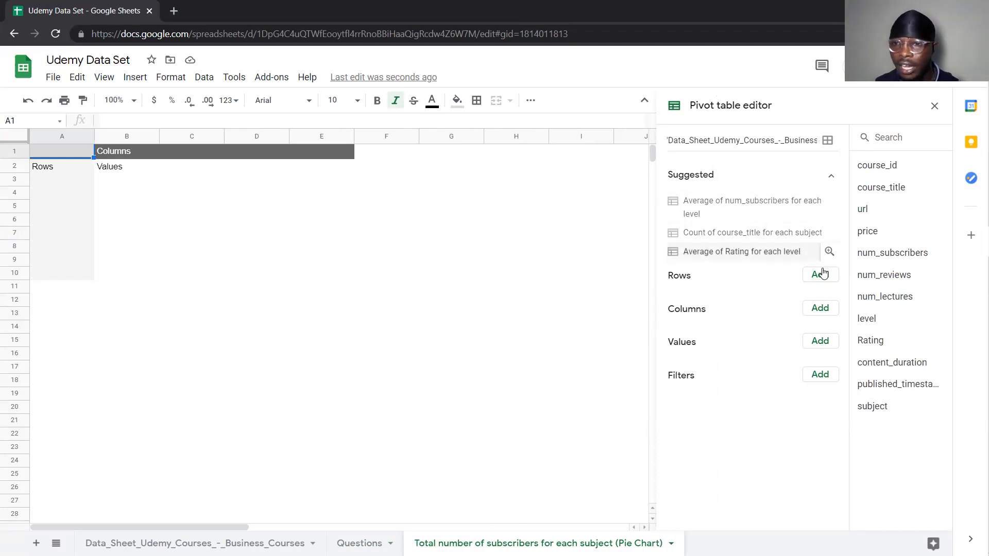
pyautogui.click(821, 275)
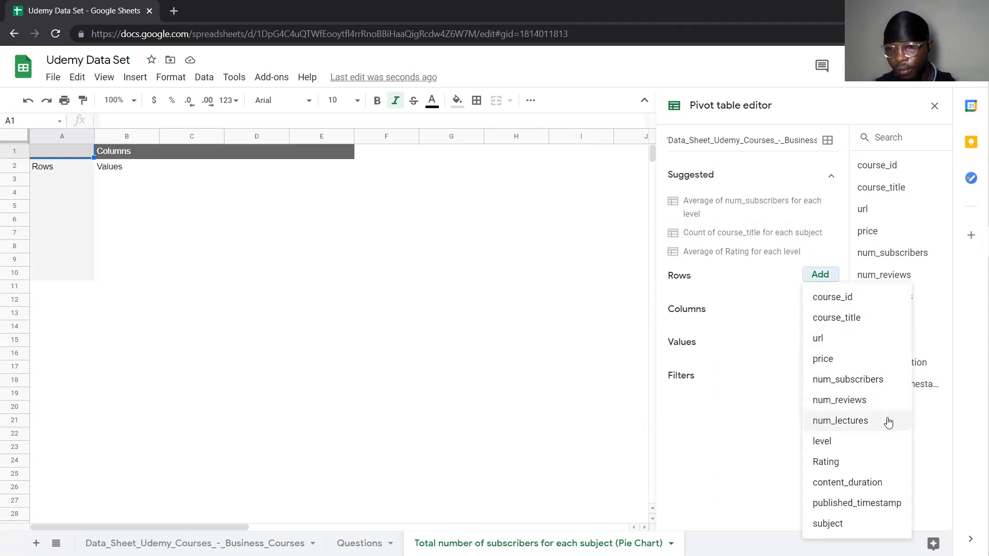
pyautogui.click(840, 524)
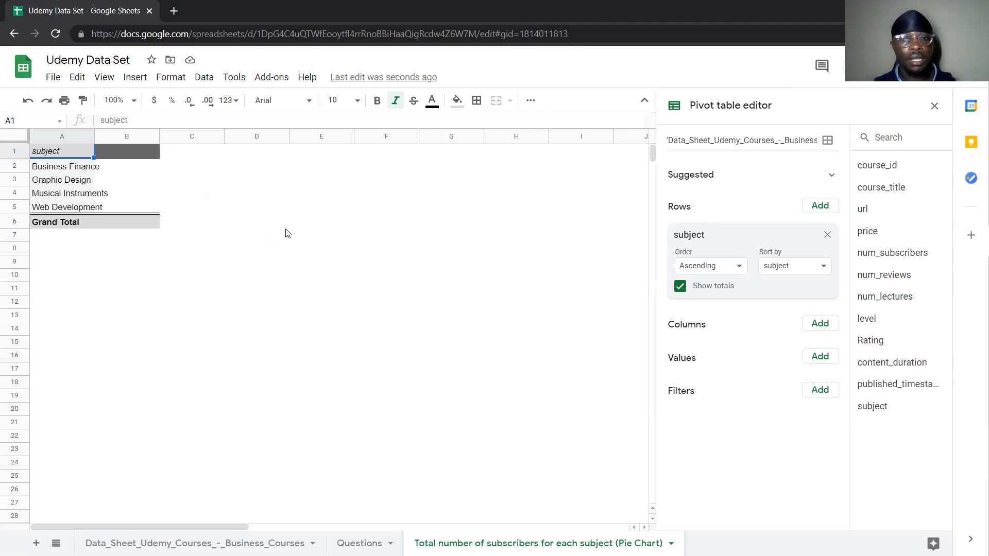
pyautogui.click(821, 358)
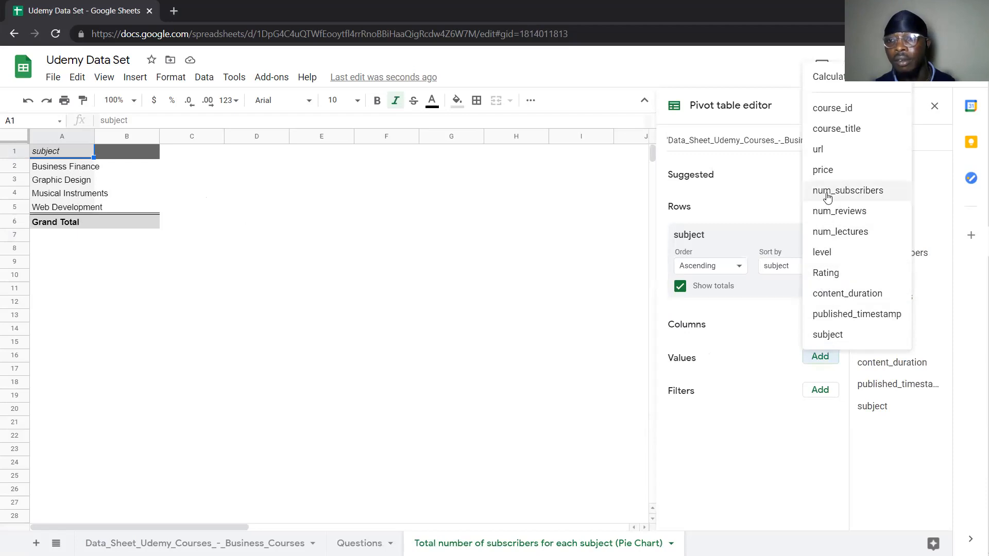
pyautogui.click(849, 192)
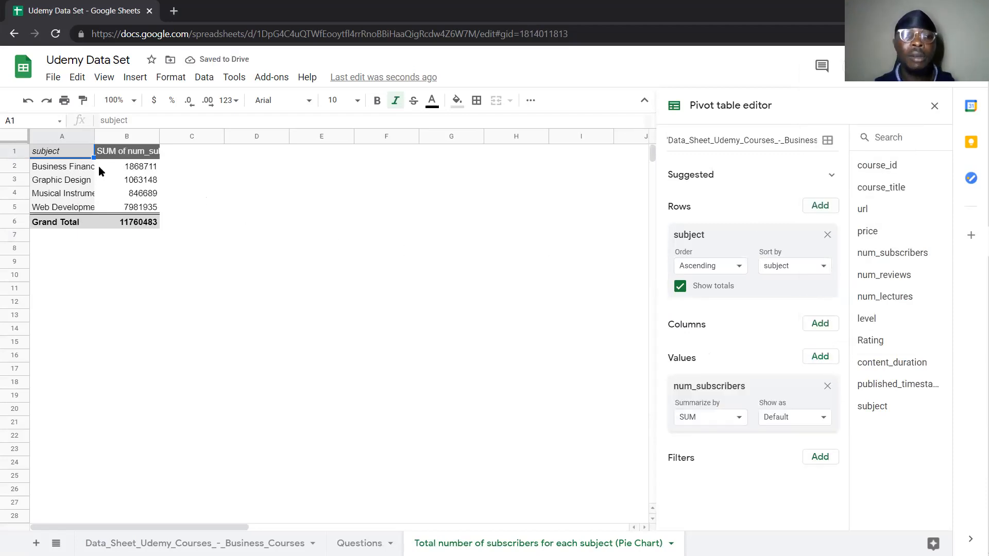
# - Auto-fit the pivot table's column widths so the subject names and value header fit
pyautogui.click(16, 138)
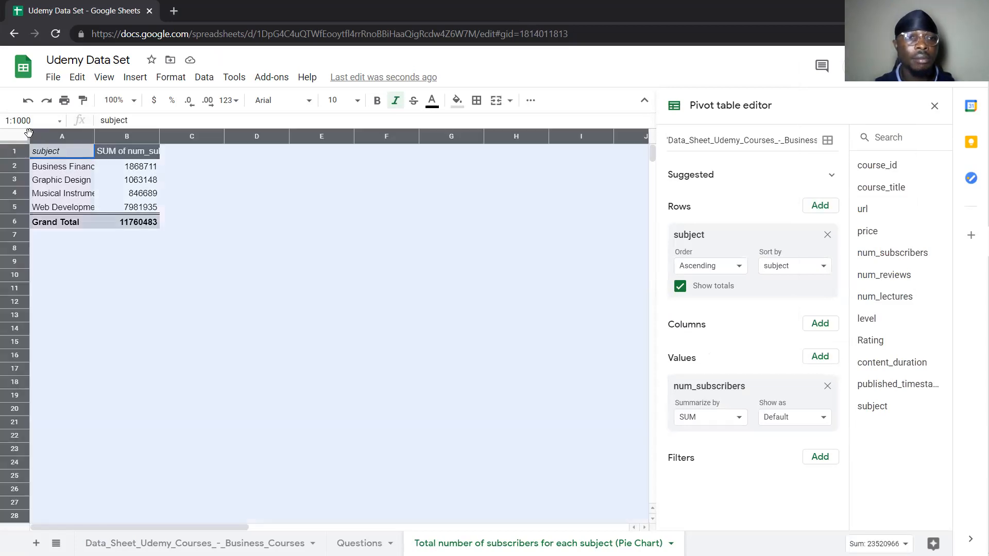
pyautogui.rightClick(94, 133)
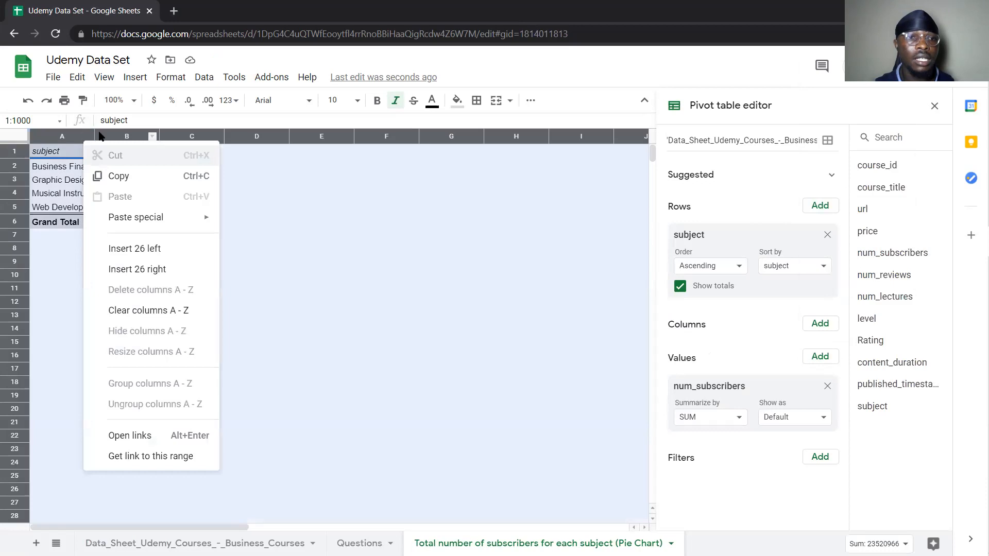
pyautogui.click(91, 134)
pyautogui.click(21, 138)
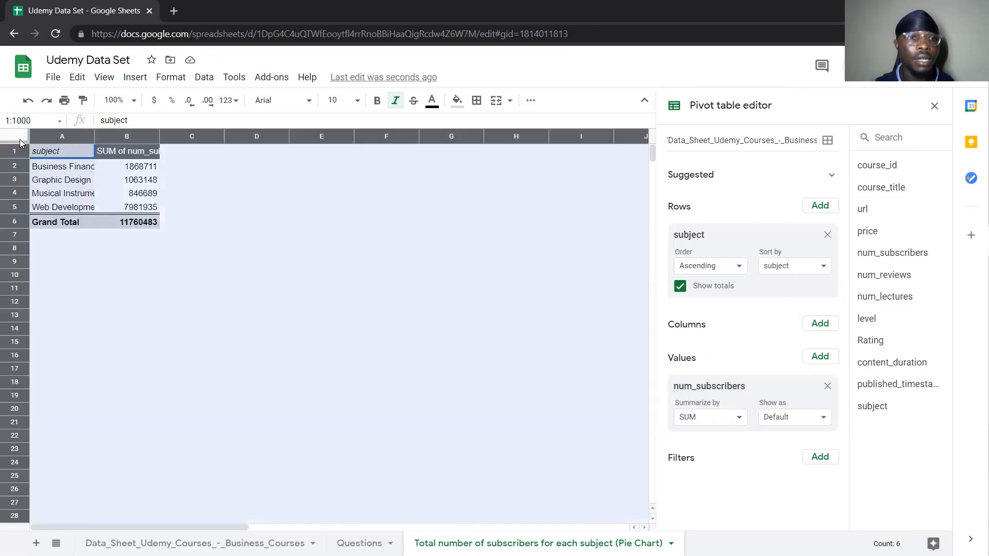
pyautogui.doubleClick(93, 133)
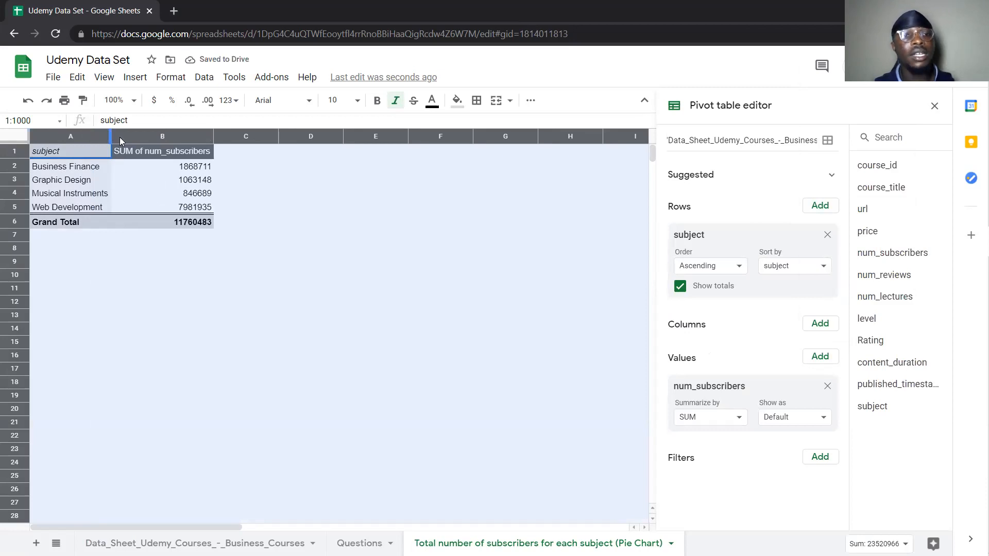
pyautogui.click(310, 275)
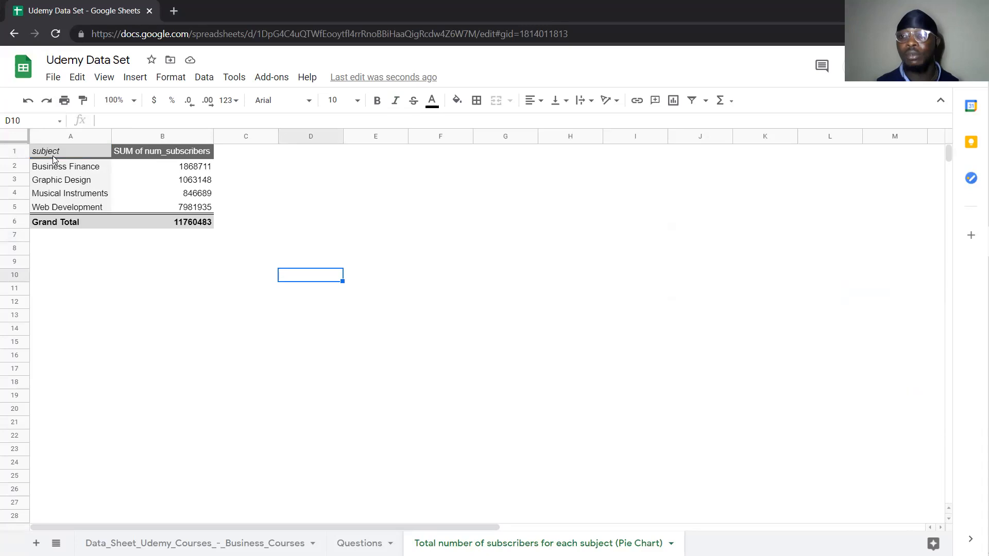
# - Rename the pivot table's value header to "No of Subscribers"
pyautogui.doubleClick(157, 153)
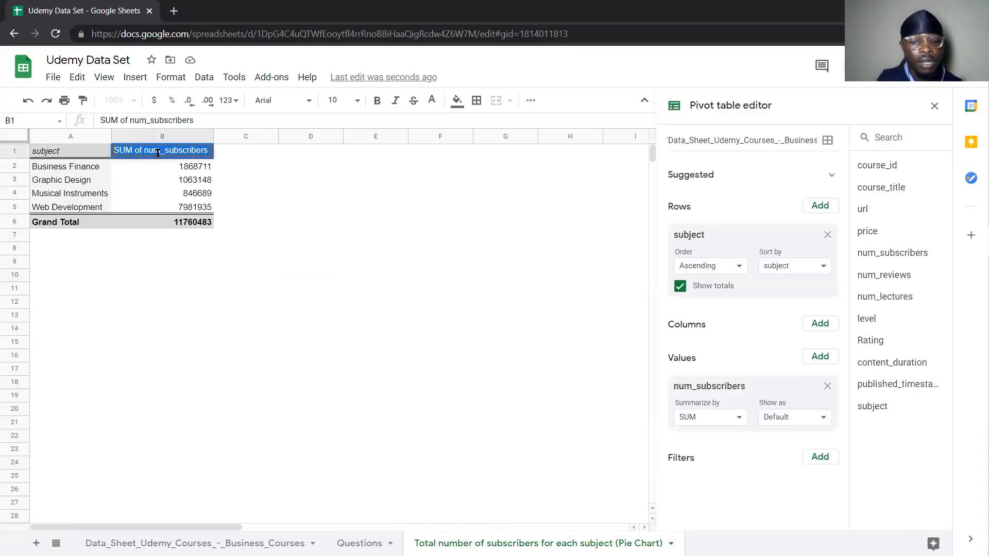
pyautogui.write('No of ')
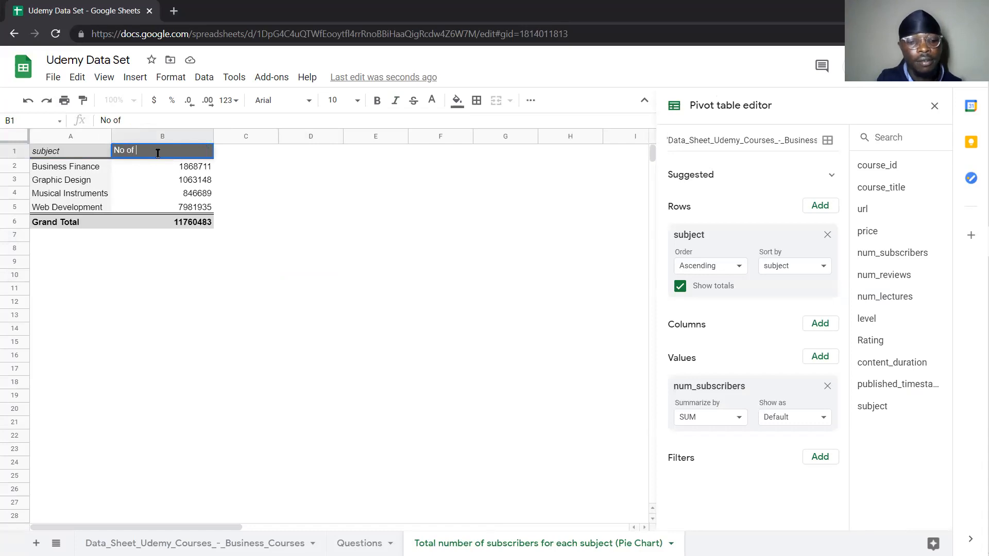
pyautogui.write('Subscribers')
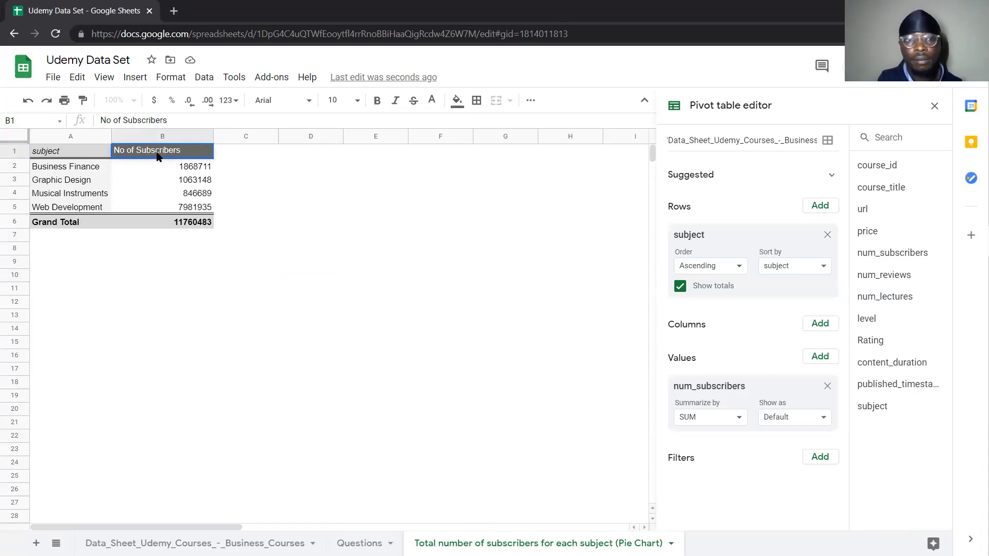
pyautogui.press('Return')
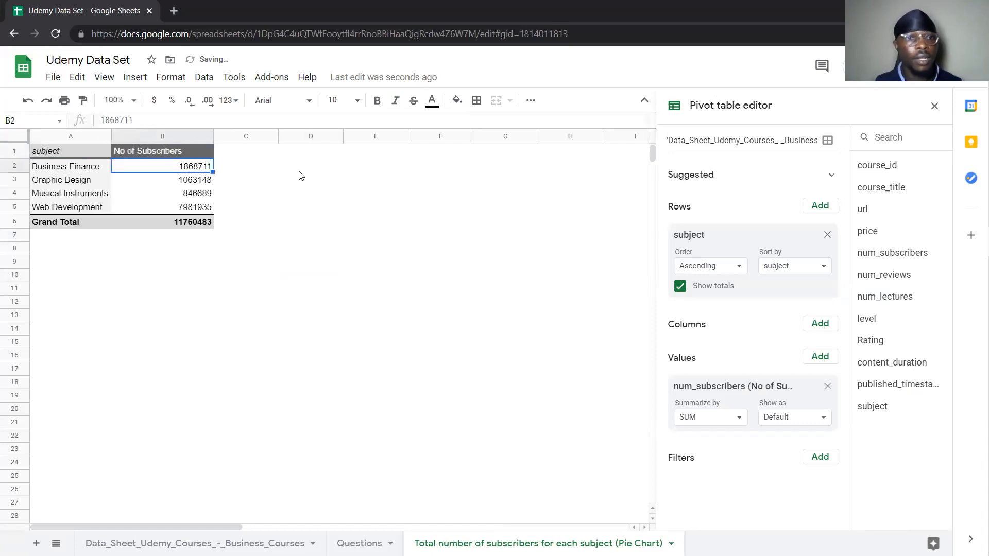
pyautogui.click(380, 193)
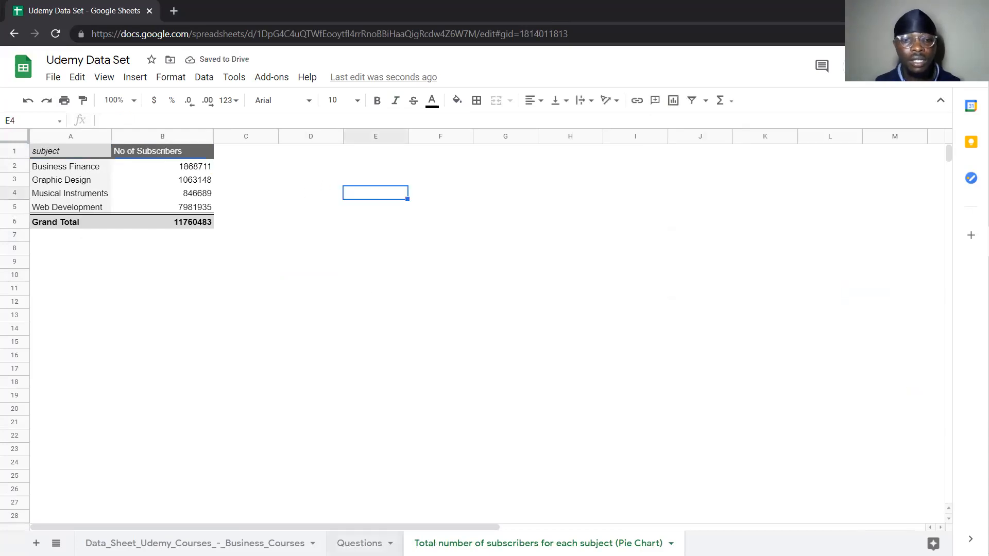
# - Insert a pie chart of the subjects and subscriber totals in A1:B5, excluding the grand total, and place it beside the pivot table
pyautogui.click(359, 543)
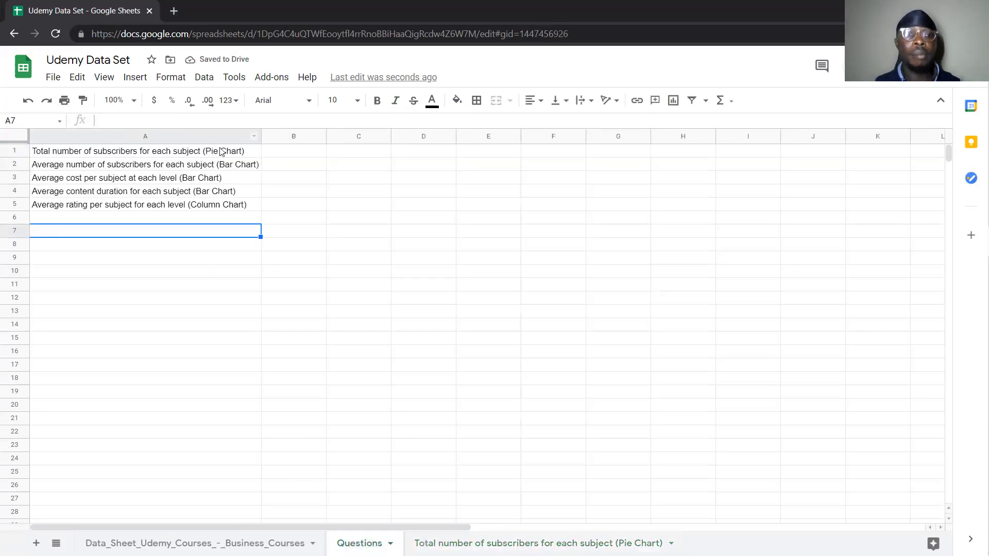
pyautogui.click(538, 544)
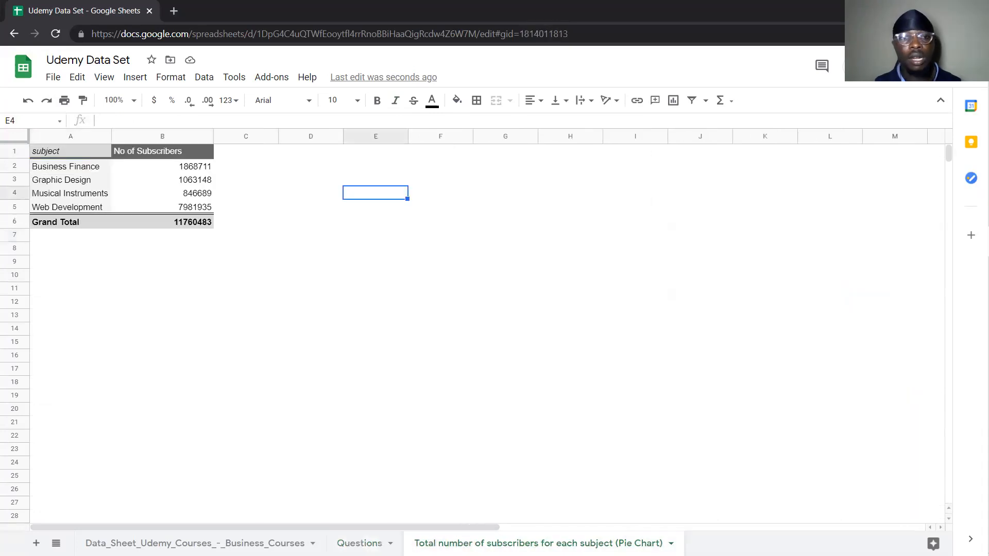
pyautogui.moveTo(42, 151); pyautogui.dragTo(122, 157)
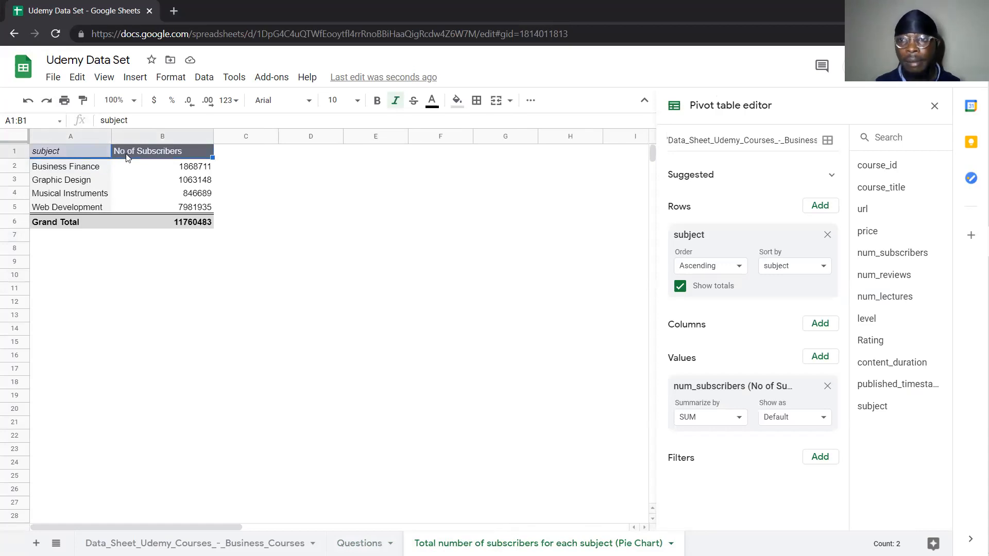
pyautogui.click(67, 154)
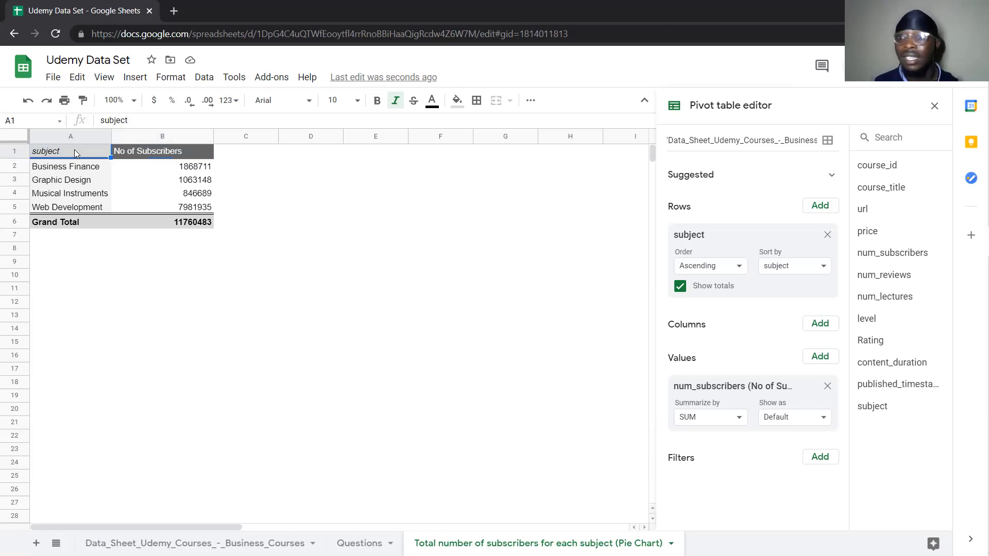
pyautogui.moveTo(59, 146); pyautogui.dragTo(197, 209)
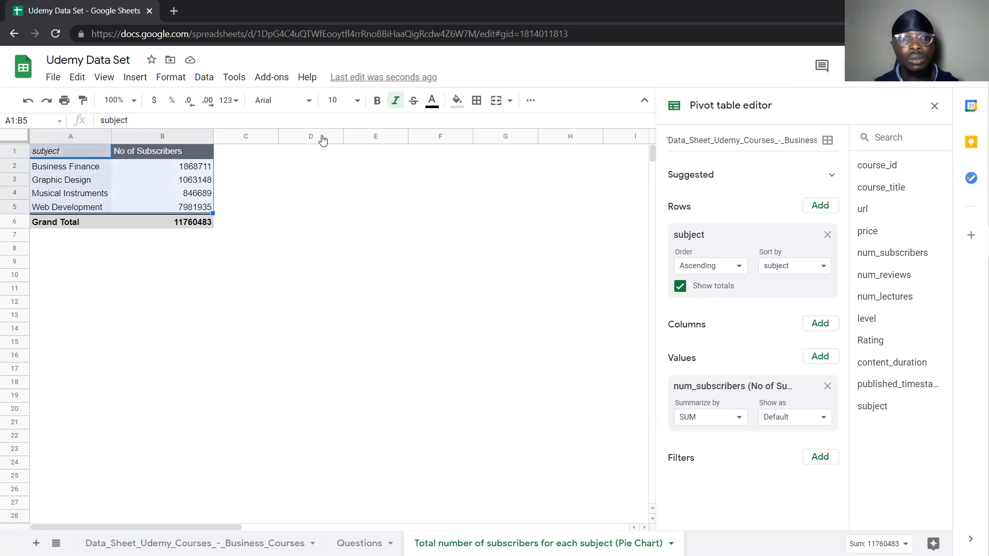
pyautogui.click(120, 96)
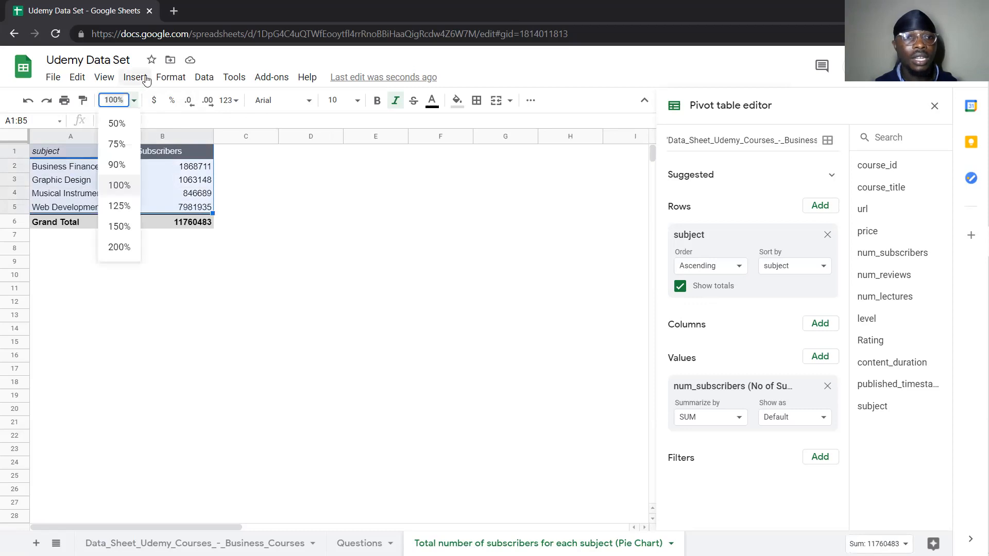
pyautogui.click(135, 76)
pyautogui.click(186, 261)
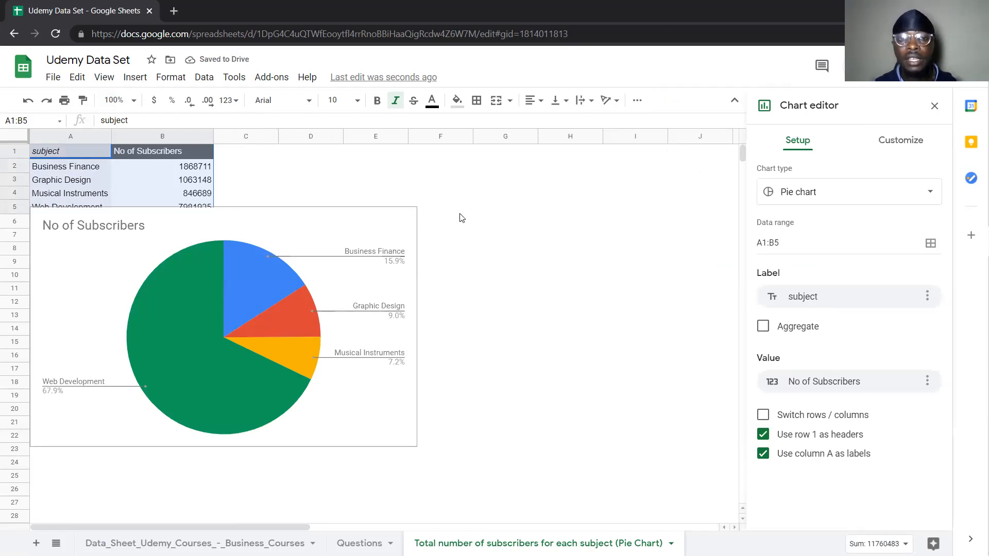
pyautogui.moveTo(259, 221); pyautogui.dragTo(508, 165)
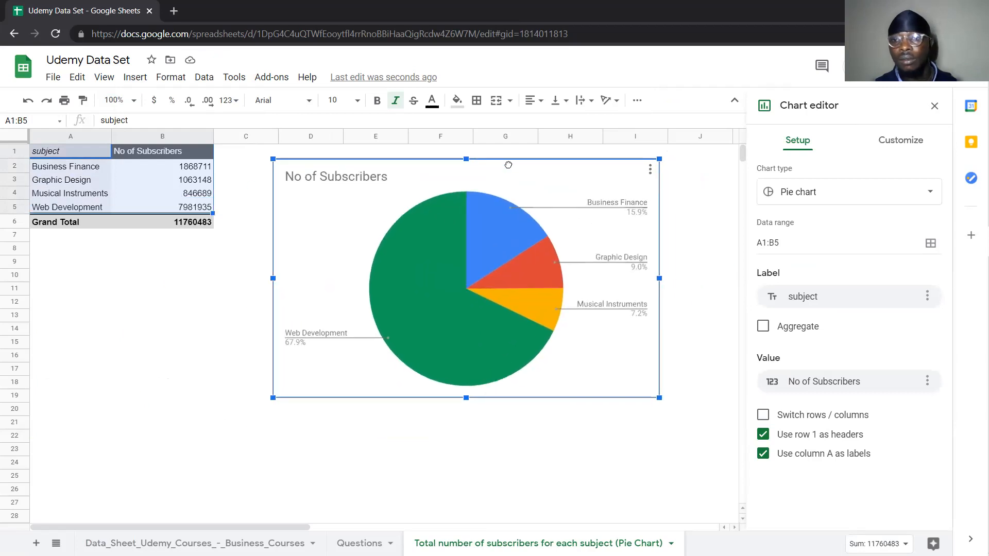
# - Try the subscribers chart as a column chart, and switch it back to a pie chart
pyautogui.click(803, 197)
pyautogui.scroll(-3, 799, 340)
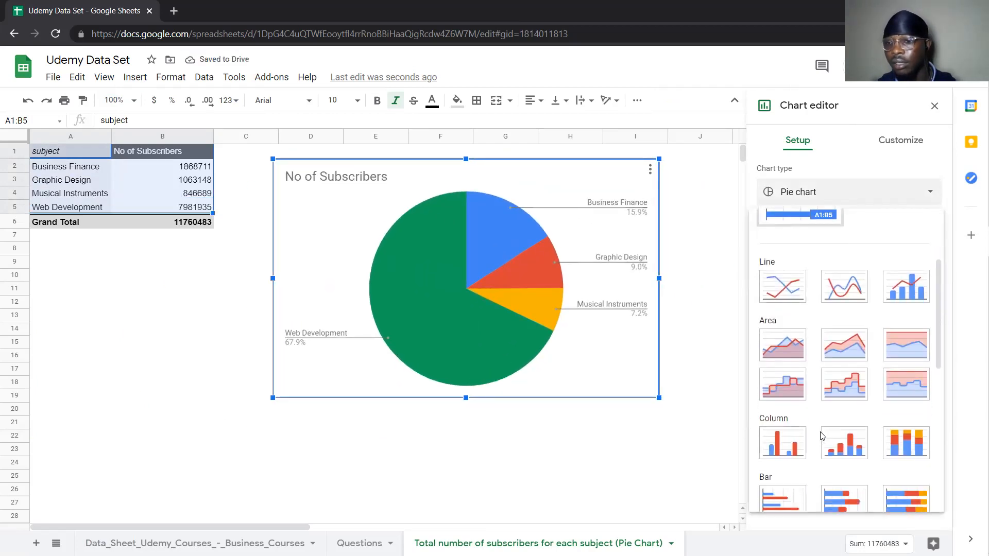
pyautogui.click(783, 444)
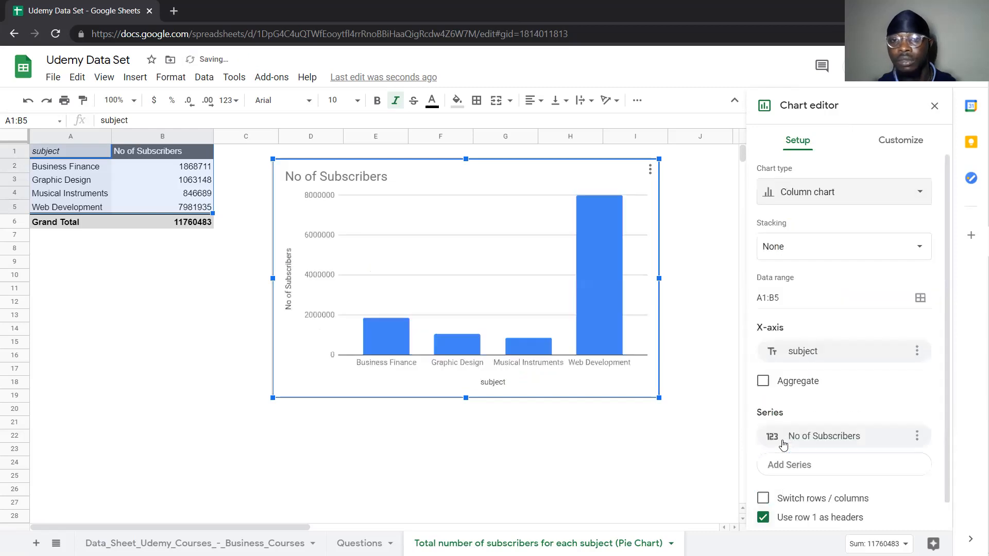
pyautogui.click(791, 194)
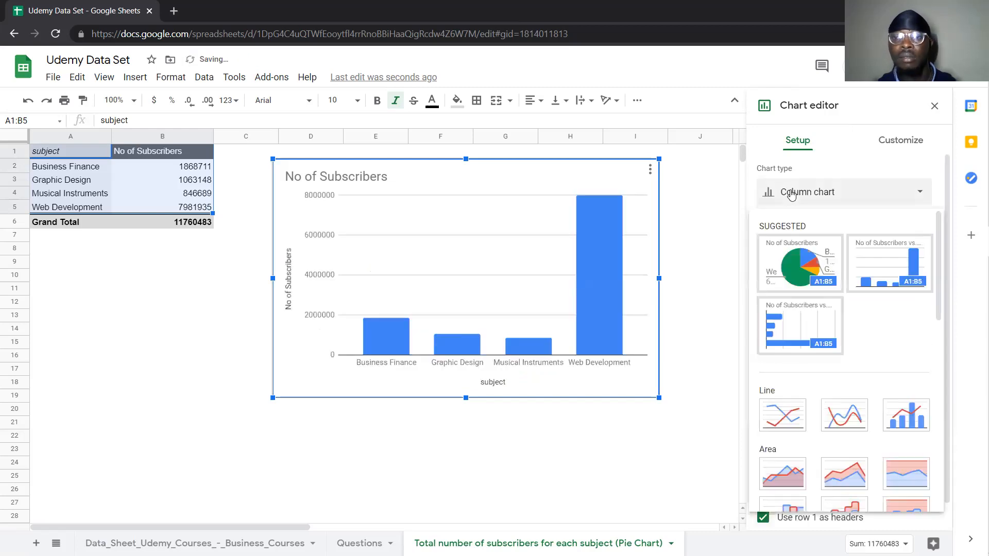
pyautogui.scroll(-3, 824, 464)
pyautogui.scroll(3, 819, 455)
pyautogui.scroll(-5, 819, 454)
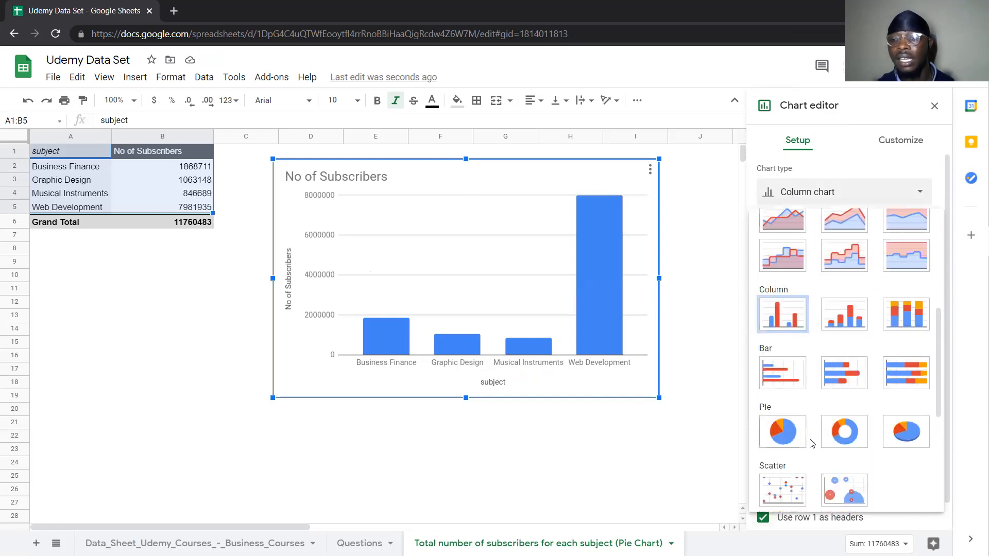
pyautogui.click(782, 434)
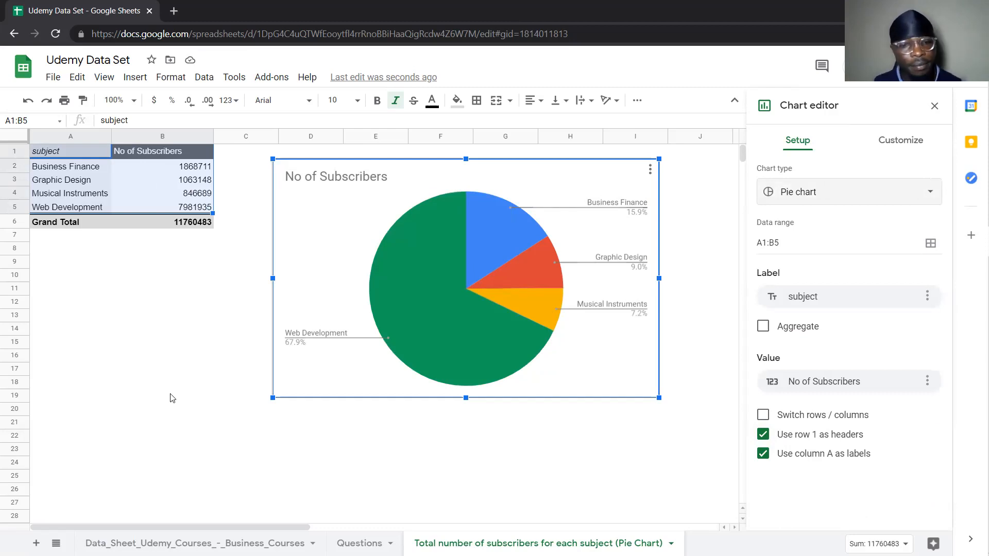
# - Review the next question on the Questions sheet and the summarize options for num_subscribers in the pivot table
pyautogui.click(359, 543)
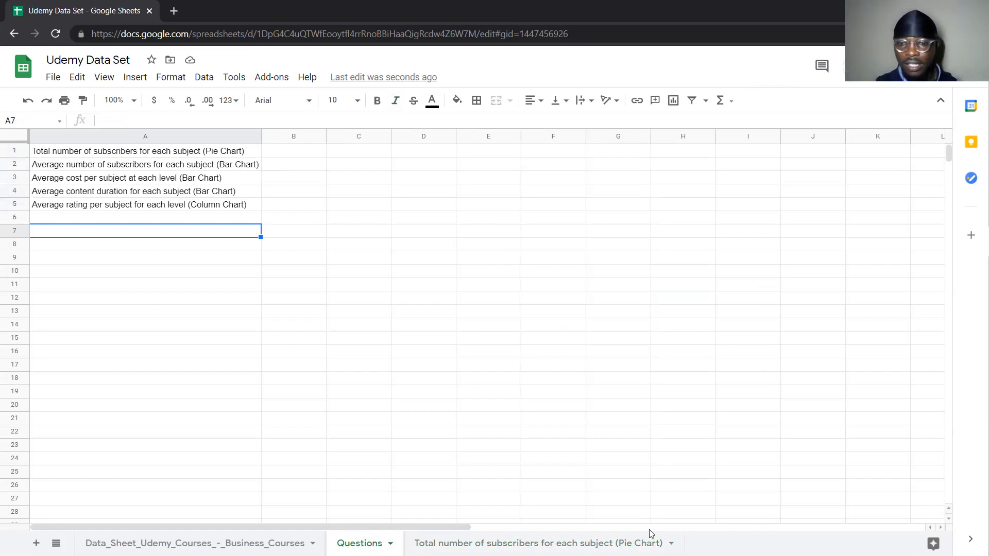
pyautogui.click(678, 541)
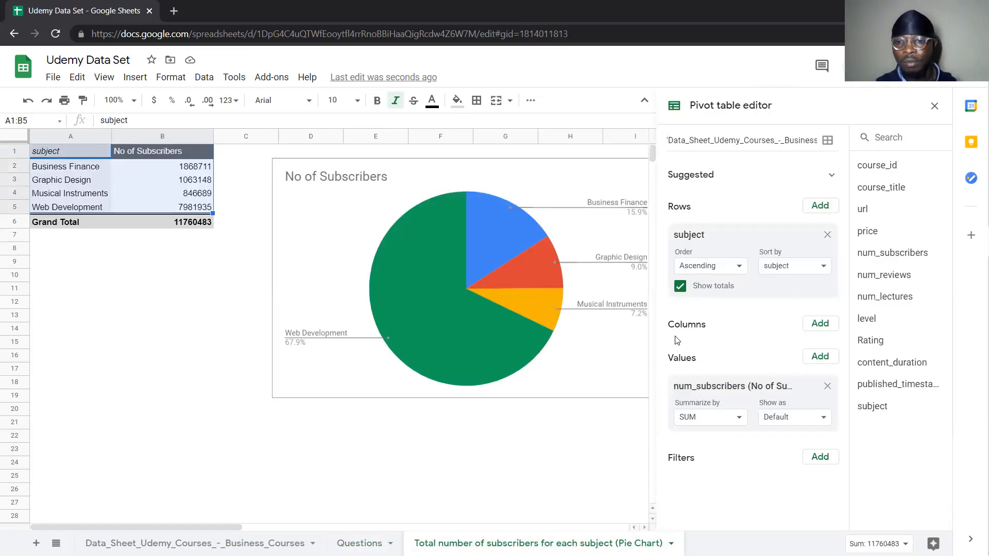
pyautogui.click(718, 418)
pyautogui.click(718, 419)
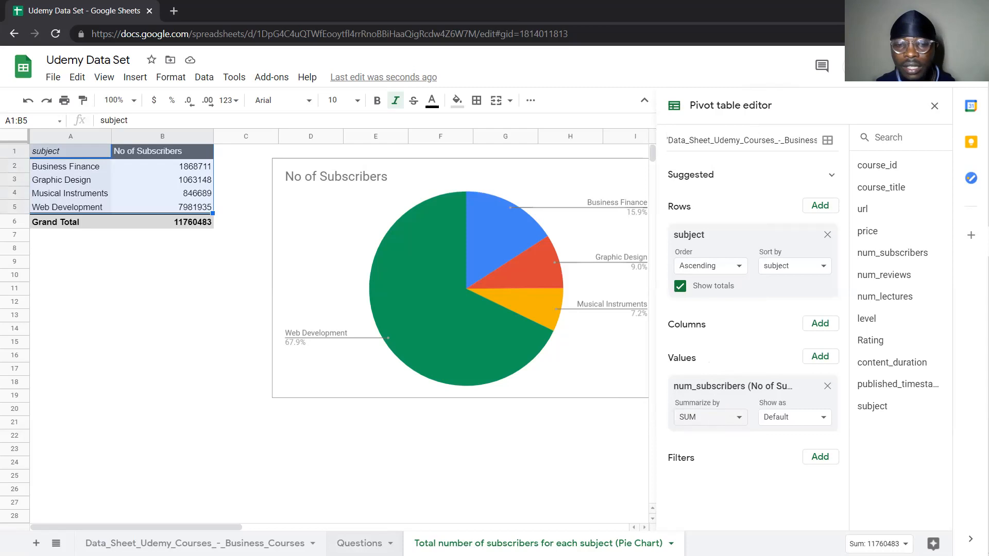
pyautogui.click(369, 537)
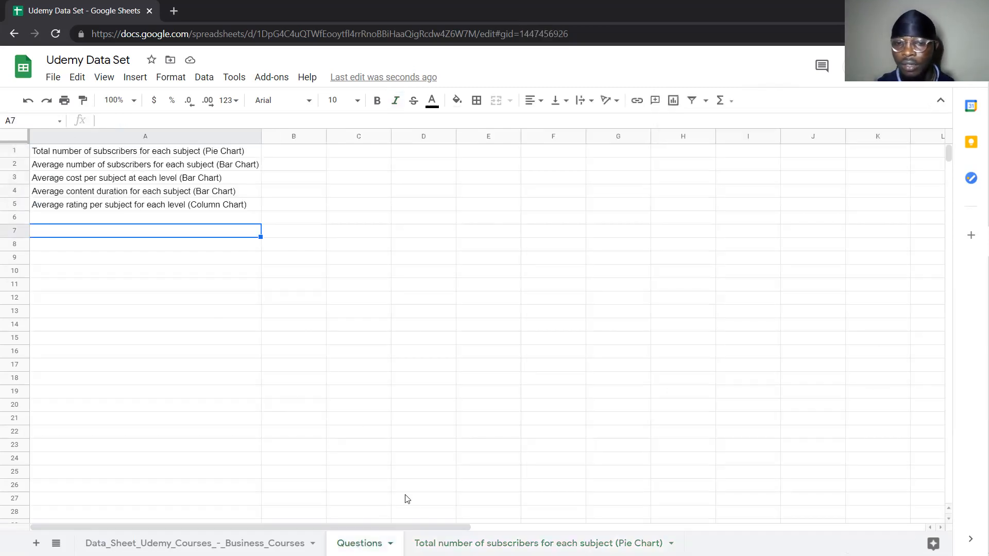
pyautogui.click(468, 538)
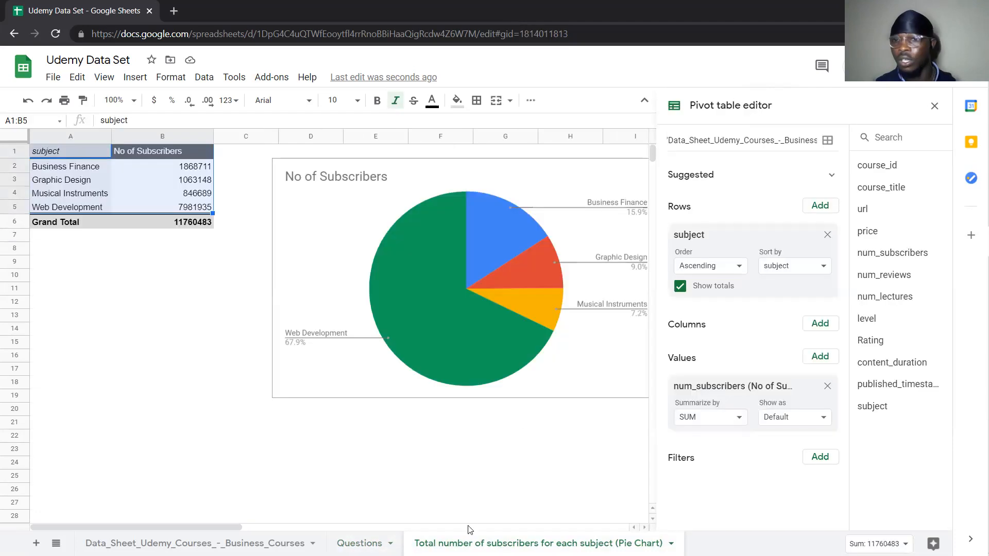
pyautogui.click(718, 422)
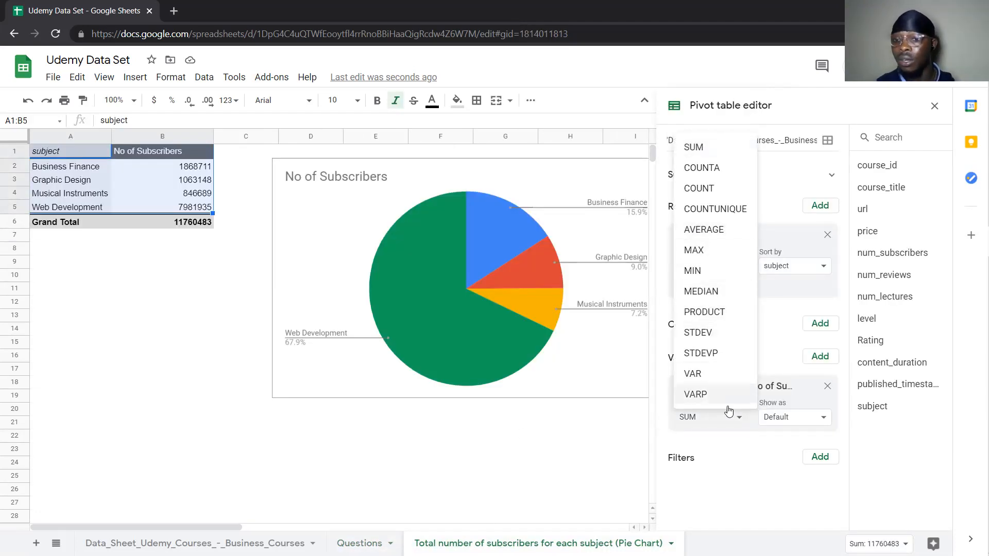
pyautogui.click(643, 440)
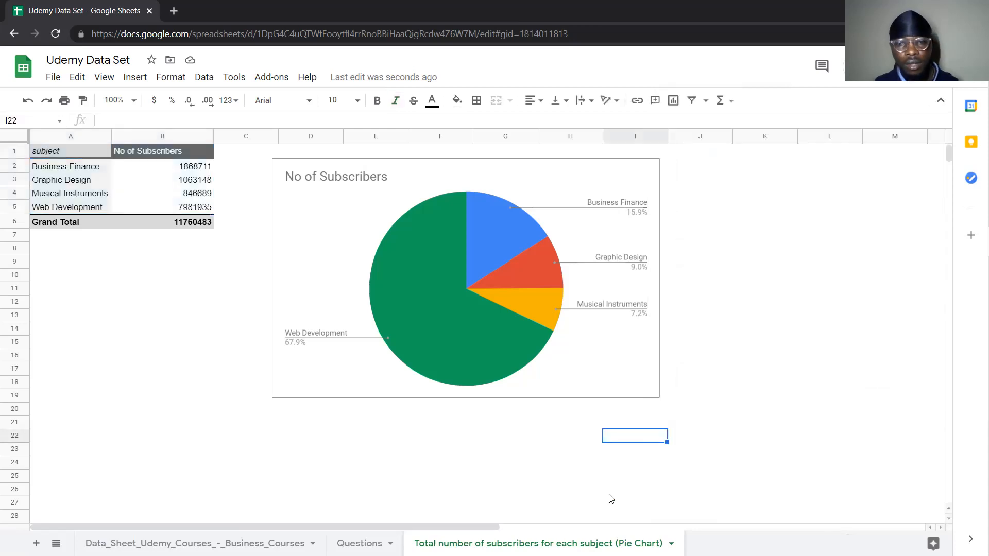
# - Duplicate the total subscribers sheet and rename the copy "number of subscribers for each subject (Pie Chart)"
pyautogui.rightClick(588, 542)
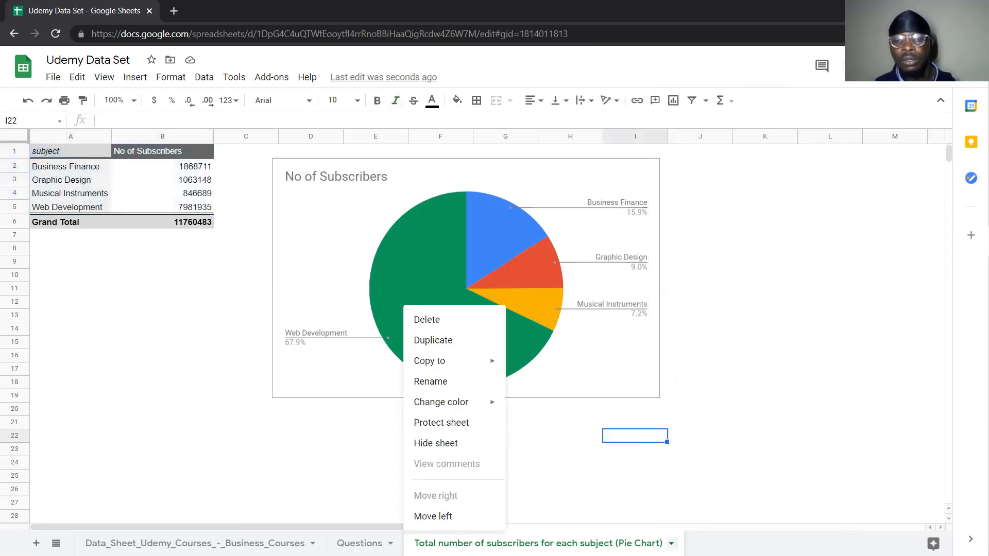
pyautogui.click(443, 341)
pyautogui.doubleClick(489, 543)
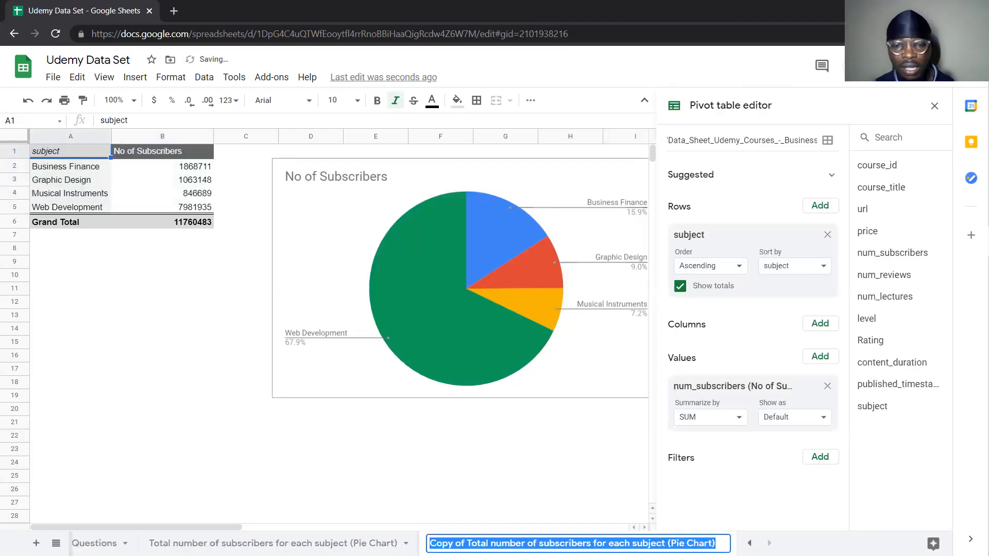
pyautogui.click(488, 544)
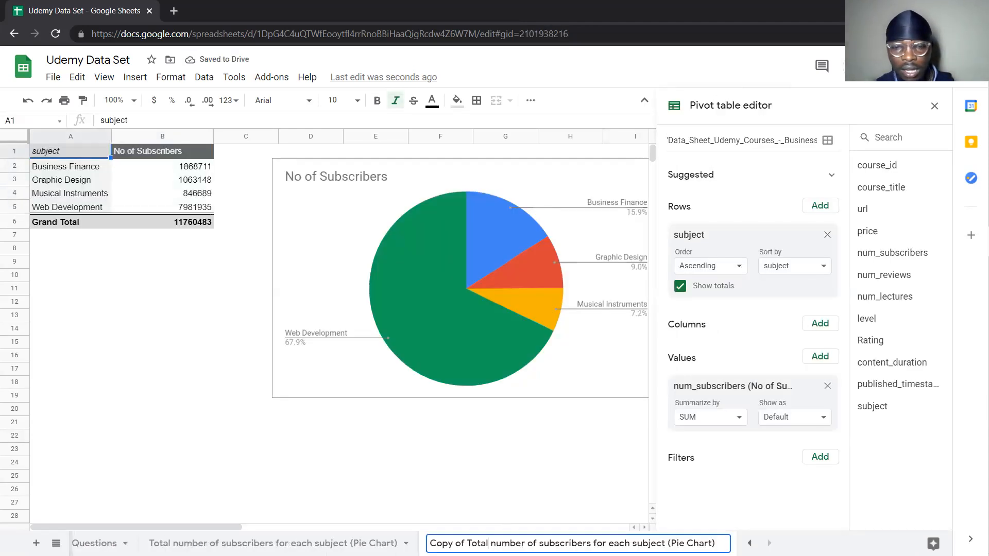
pyautogui.moveTo(488, 543); pyautogui.dragTo(429, 544)
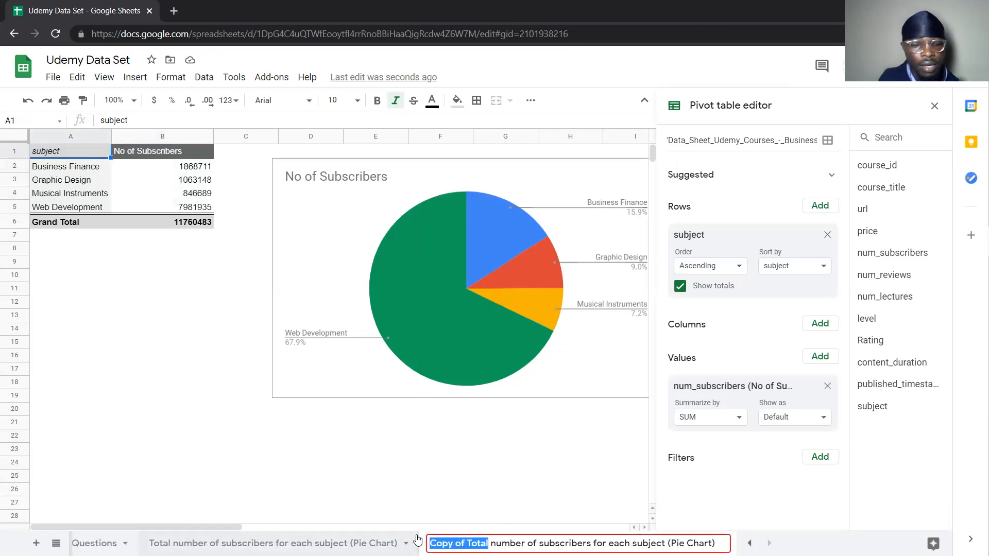
pyautogui.write('A')
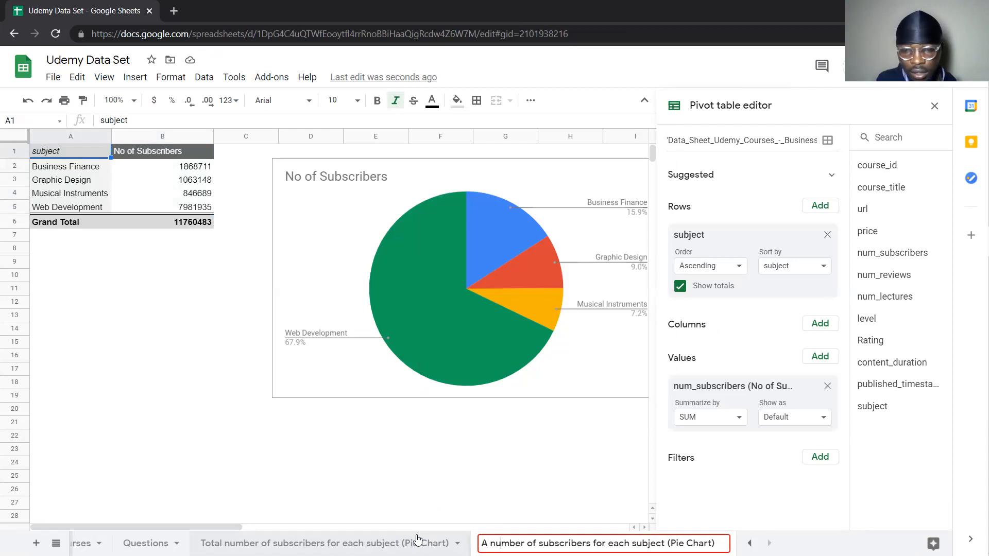
pyautogui.press('BackSpace')
pyautogui.press('Return')
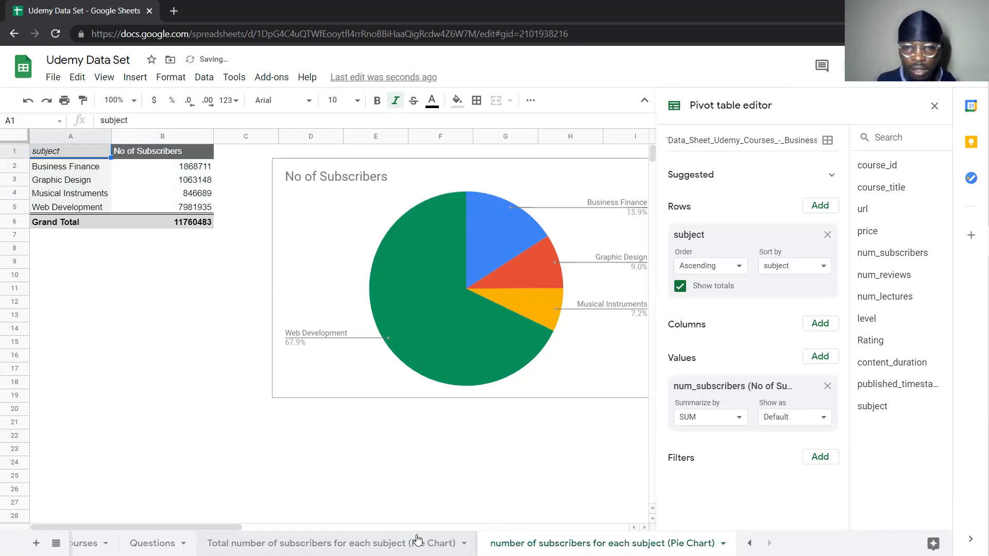
pyautogui.doubleClick(507, 543)
pyautogui.click(502, 543)
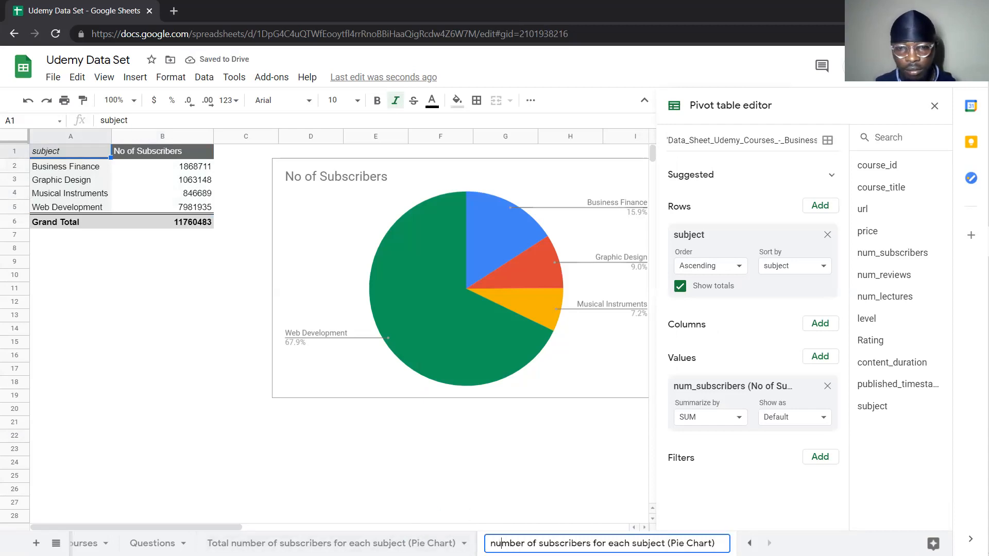
pyautogui.write('A')
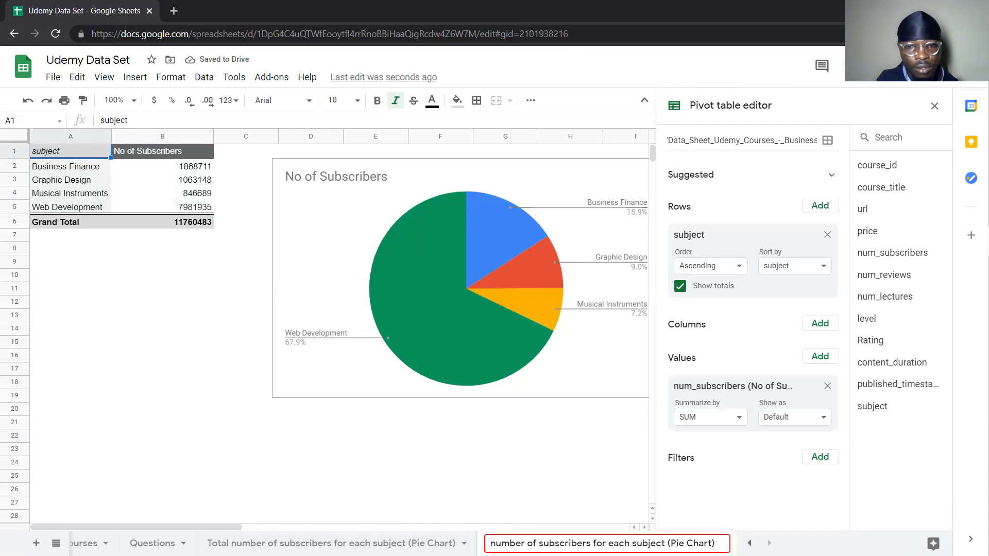
pyautogui.hotkey('ctrl', 'a')
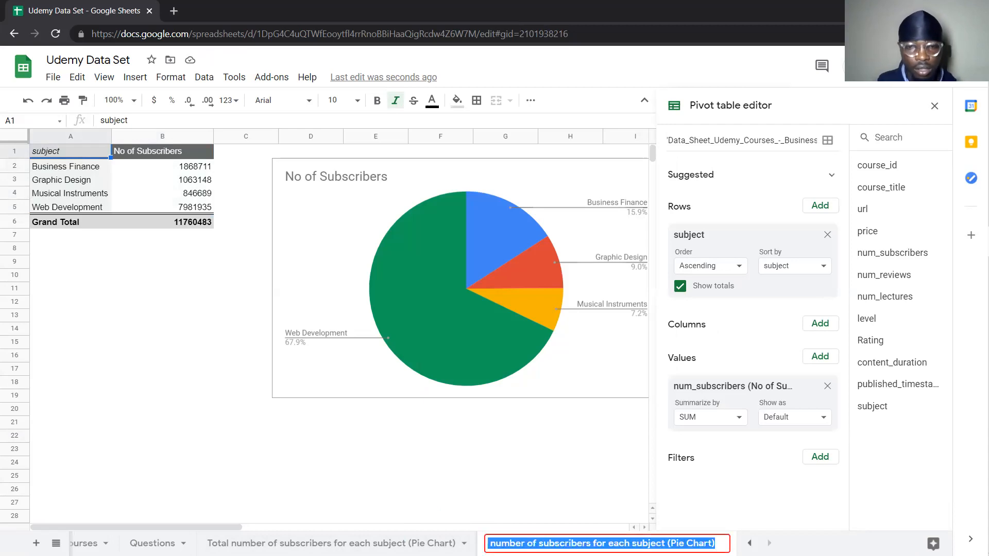
pyautogui.press('Return')
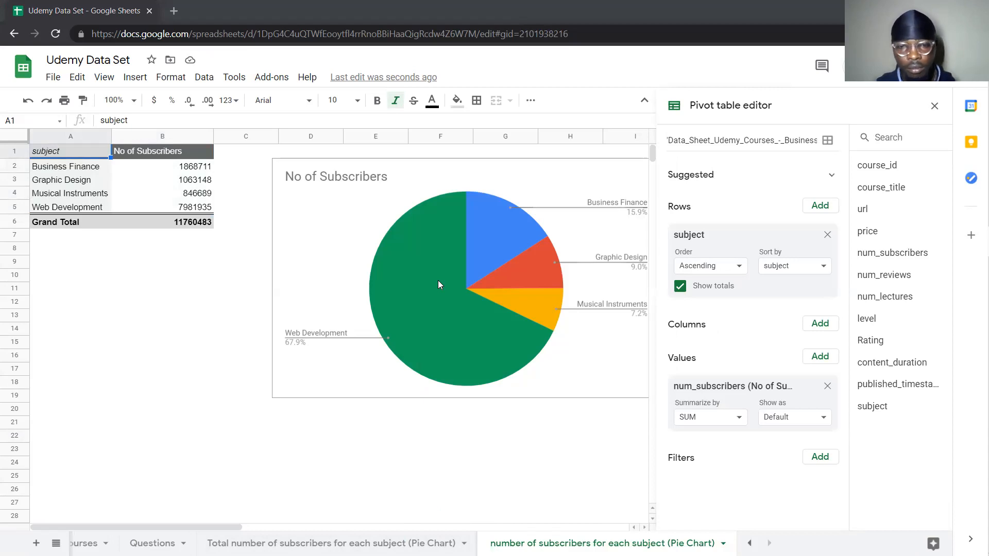
# - Rename the duplicated sheet "Average number of subscribers for each subject (Bar Chart)"
pyautogui.doubleClick(555, 539)
pyautogui.doubleClick(602, 544)
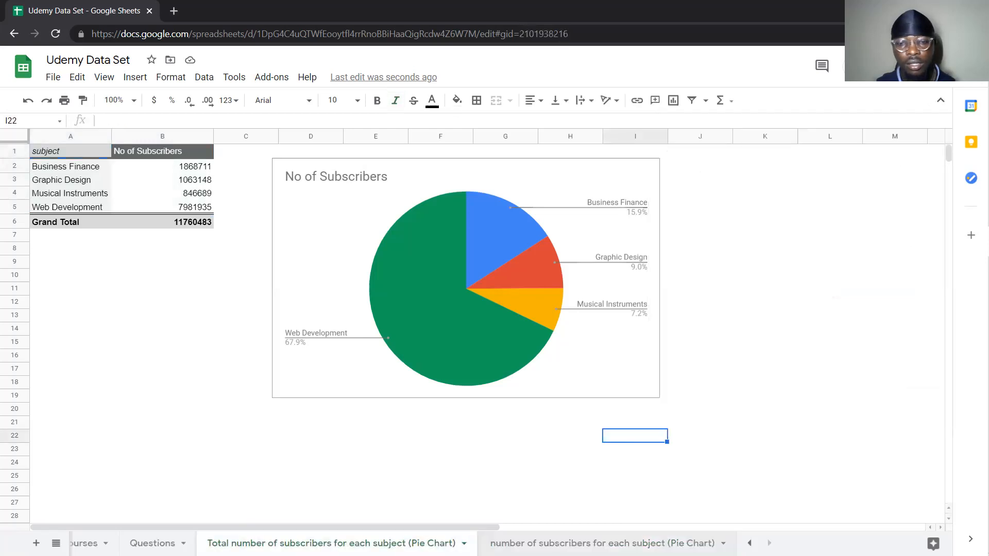
pyautogui.write('Average number of subscribers for each subject (Bar Chart)')
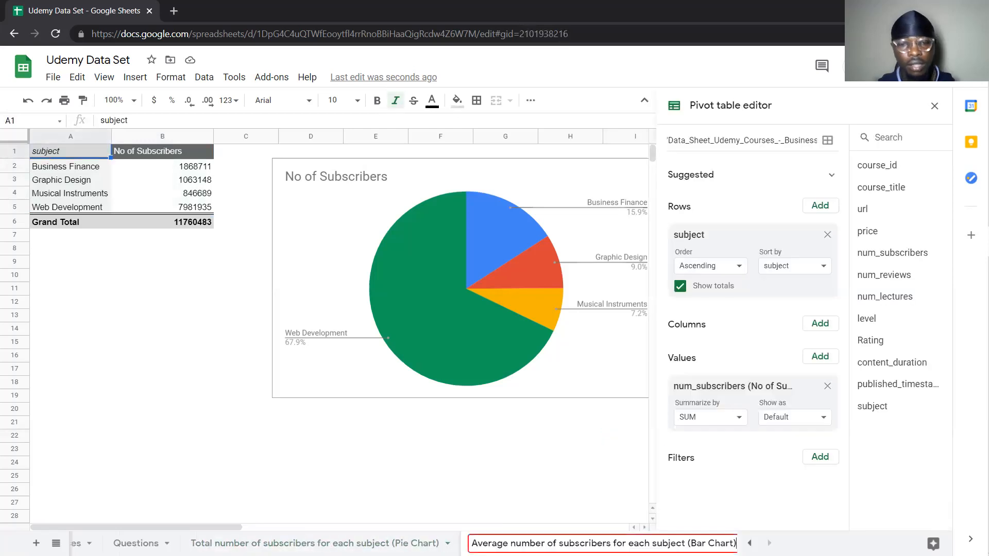
pyautogui.press('Return')
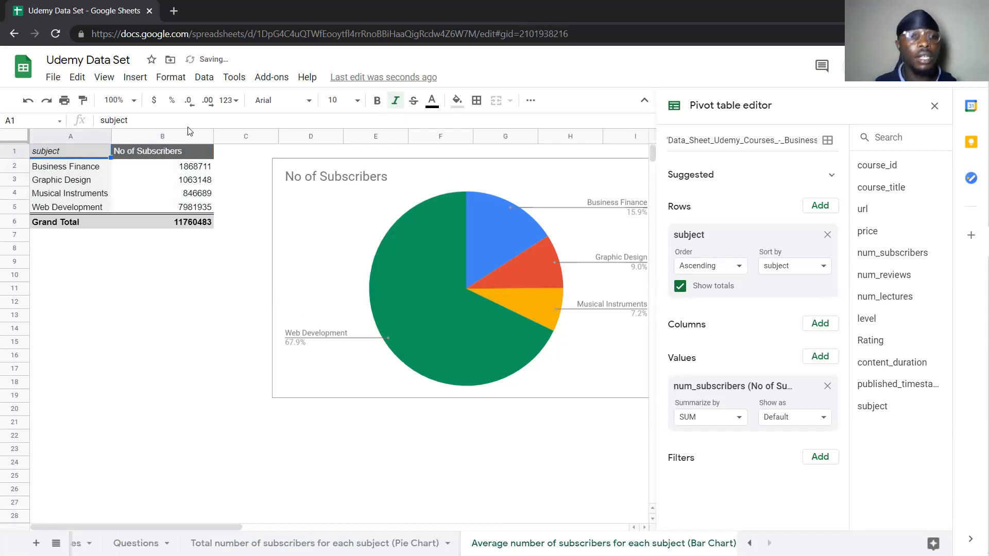
# - Summarize num_subscribers by AVERAGE in the pivot table, and check the requested chart type on the Questions sheet
pyautogui.click(703, 428)
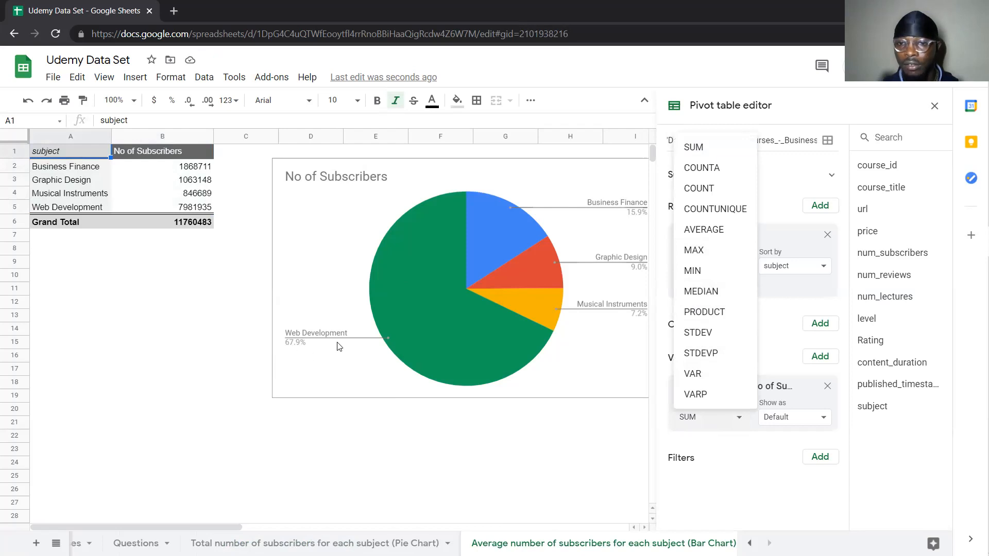
pyautogui.click(698, 228)
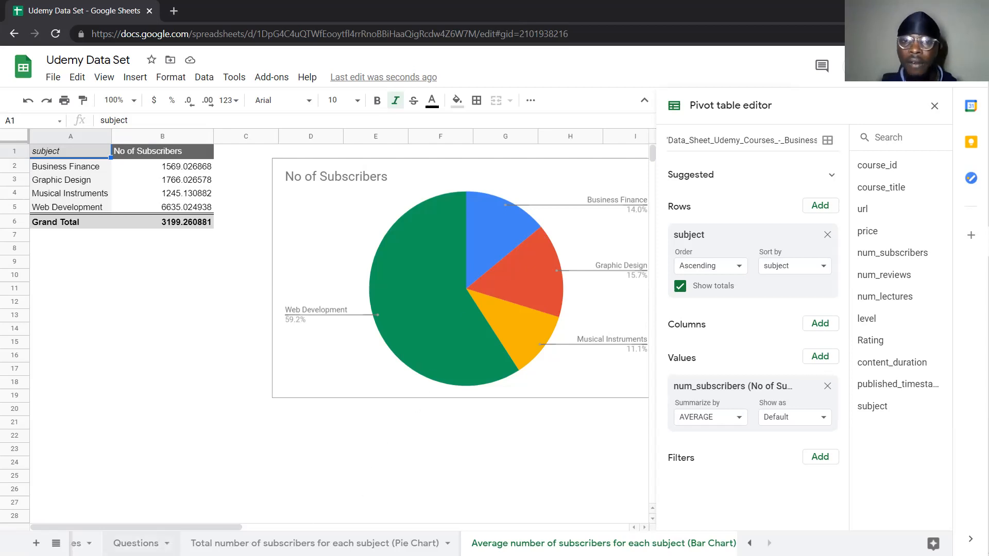
pyautogui.click(136, 544)
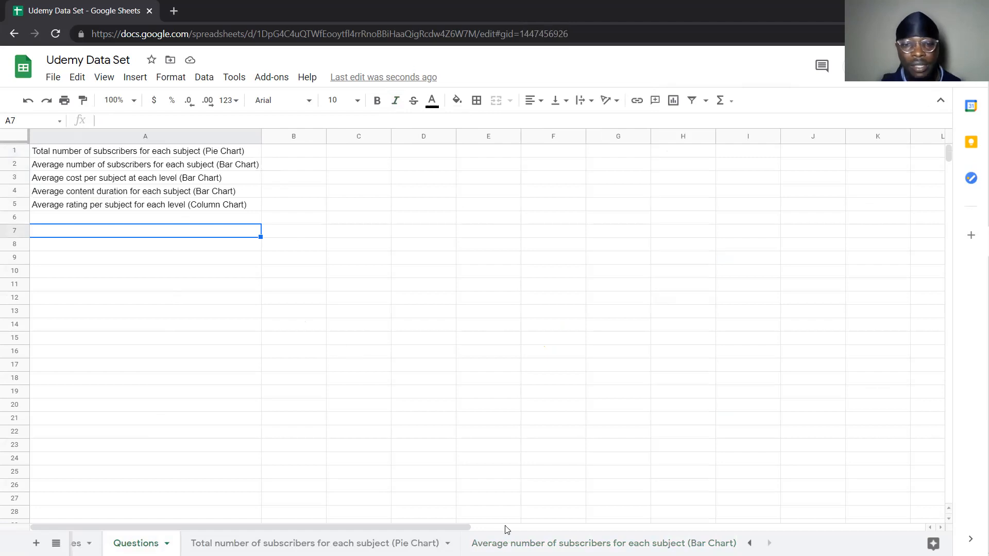
pyautogui.click(604, 543)
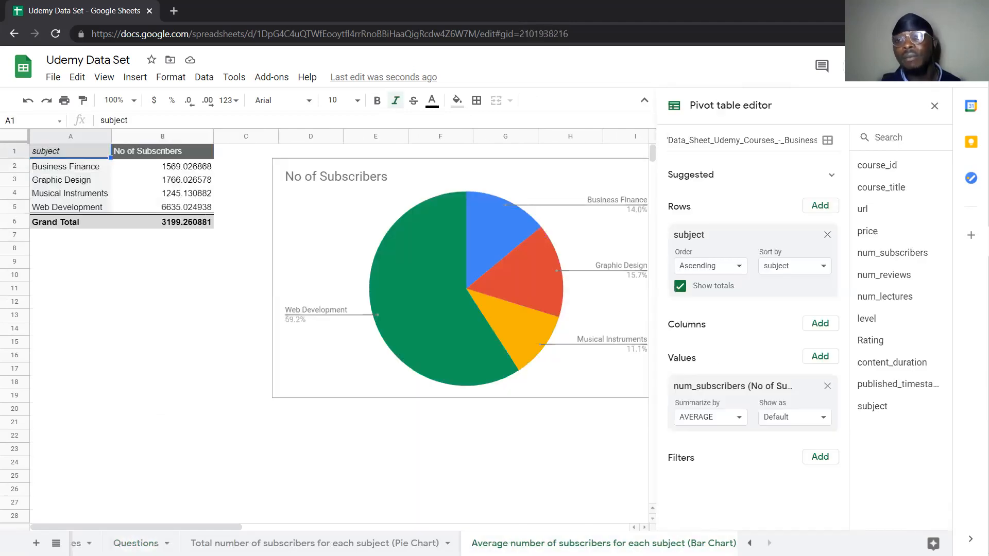
# - Try the average subscribers pie chart as a bar chart, and switch it to a column chart
pyautogui.click(515, 166)
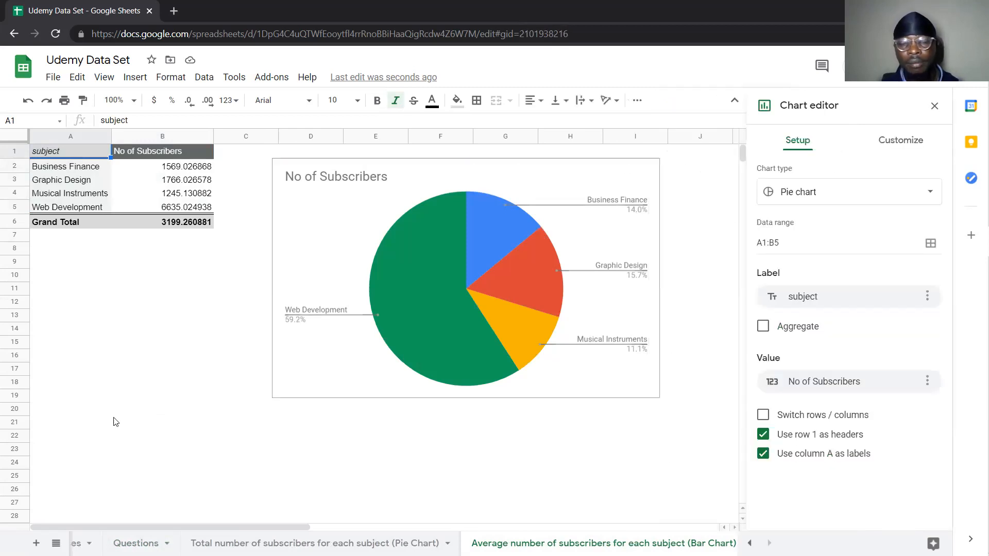
pyautogui.click(835, 195)
pyautogui.scroll(-4, 834, 458)
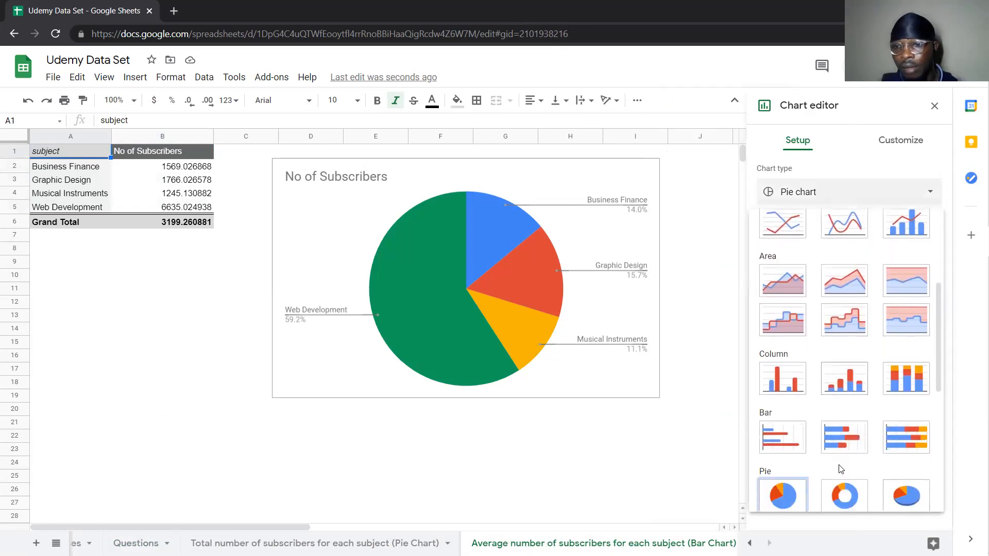
pyautogui.click(780, 435)
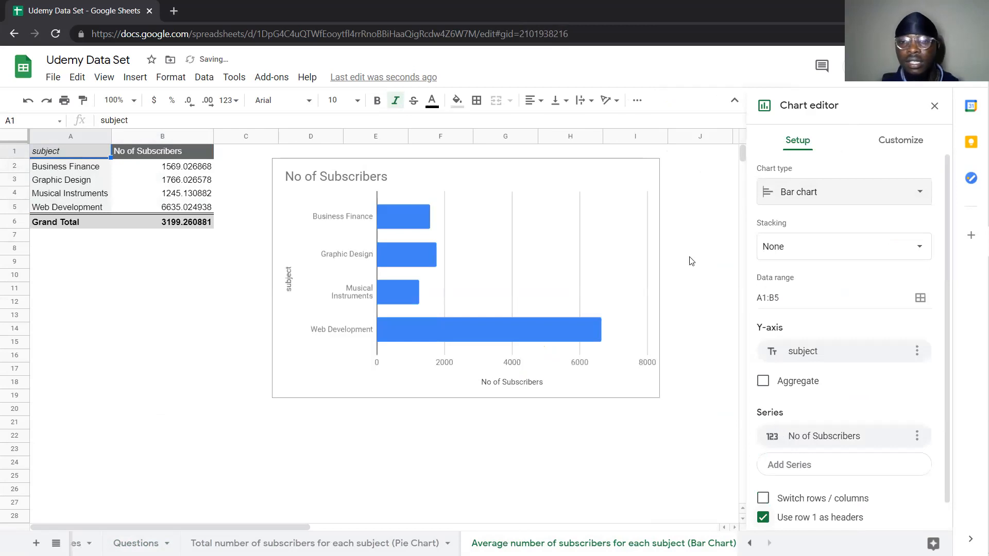
pyautogui.click(805, 197)
pyautogui.scroll(-6, 847, 363)
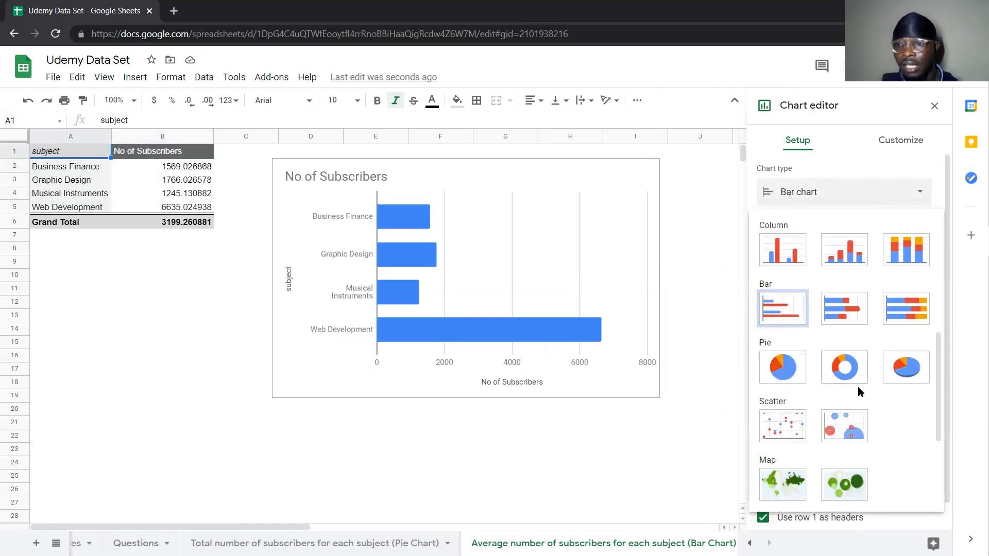
pyautogui.click(787, 256)
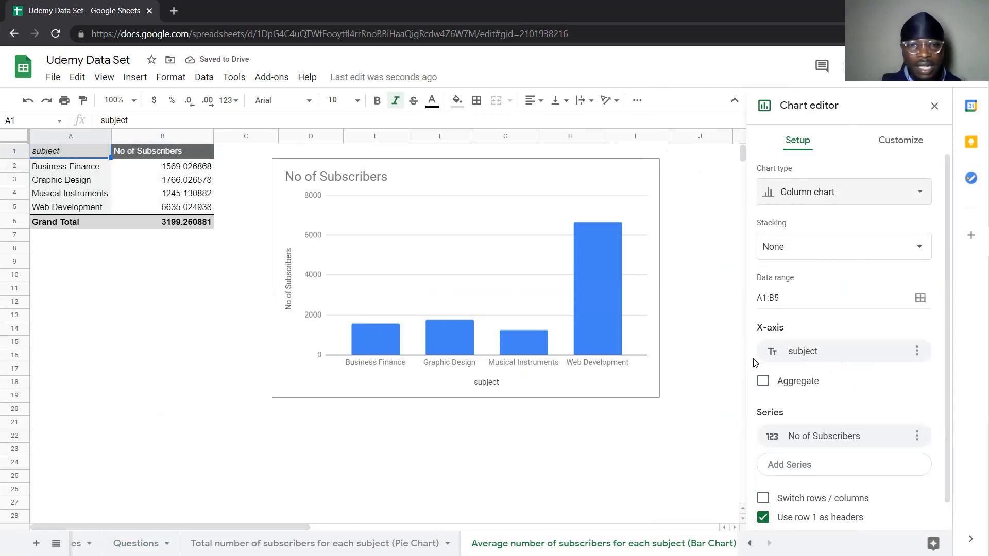
# - Retitle the column chart "Average No of Subscribers" and shift it slightly lower beside the pivot table
pyautogui.click(300, 178)
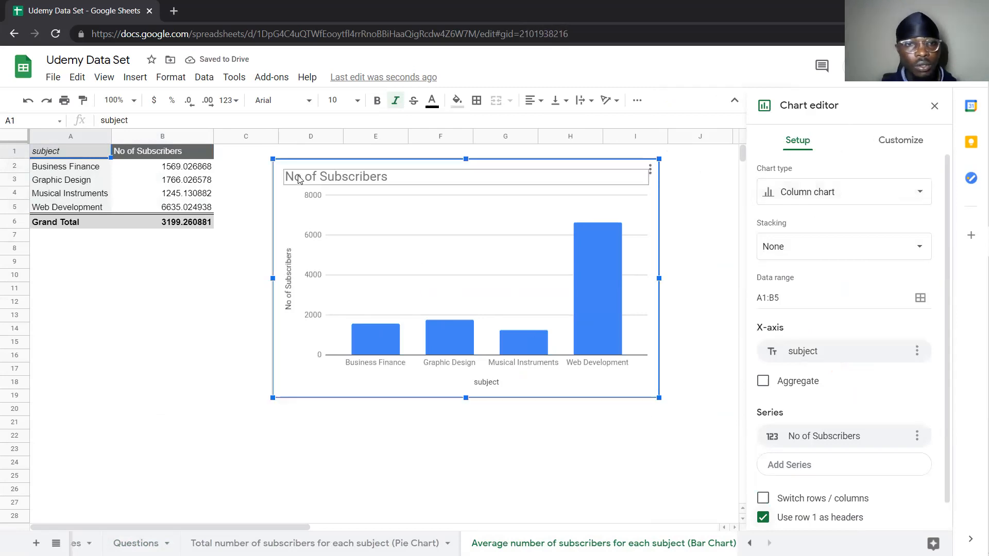
pyautogui.doubleClick(300, 179)
pyautogui.click(300, 178)
pyautogui.press('BackSpace')
pyautogui.press('BackSpace')
pyautogui.write('Ab')
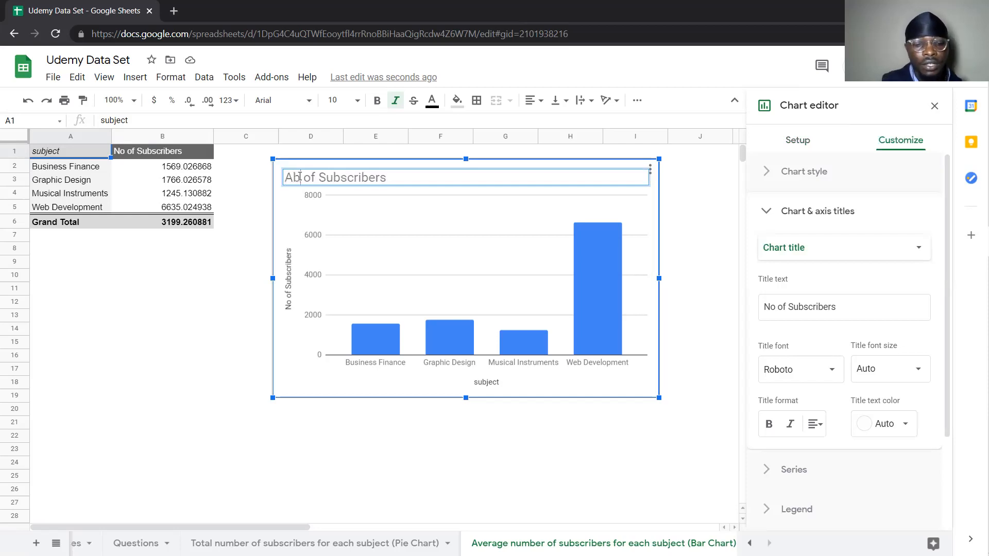
pyautogui.press('BackSpace')
pyautogui.write('verag')
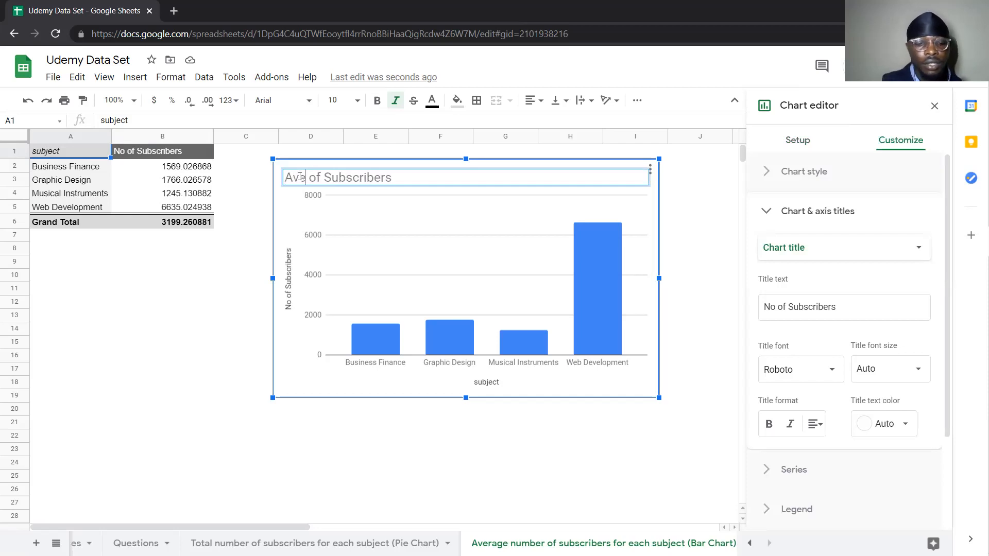
pyautogui.write('e')
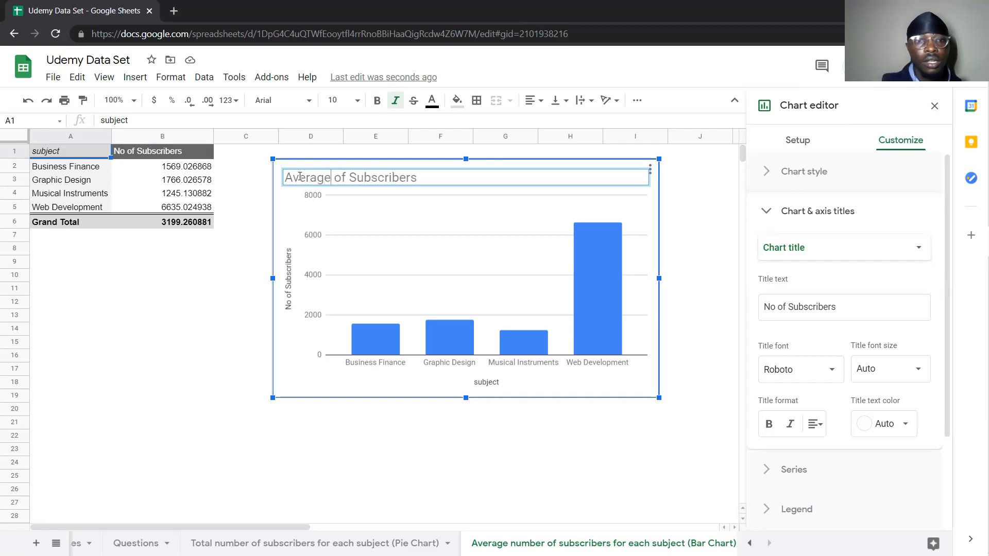
pyautogui.write(' No')
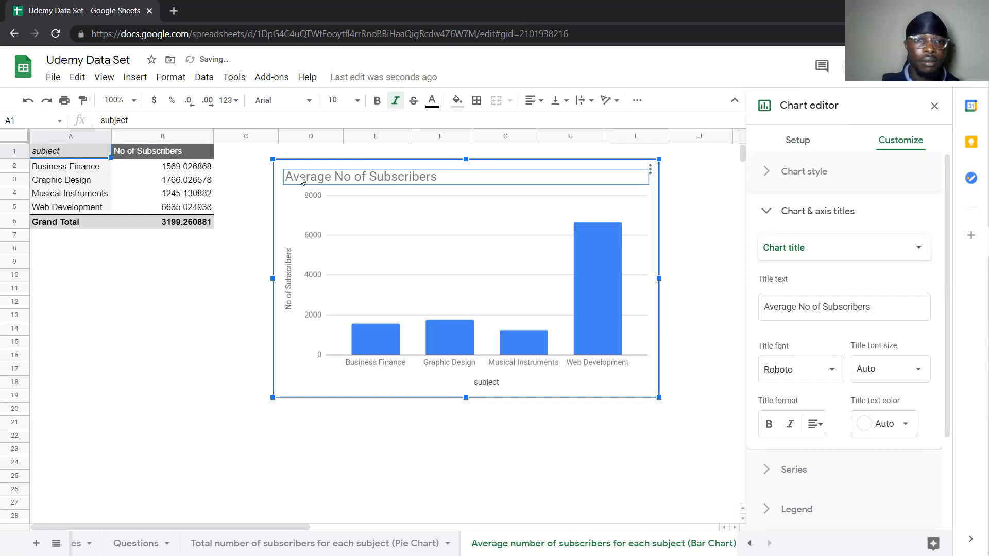
pyautogui.click(510, 486)
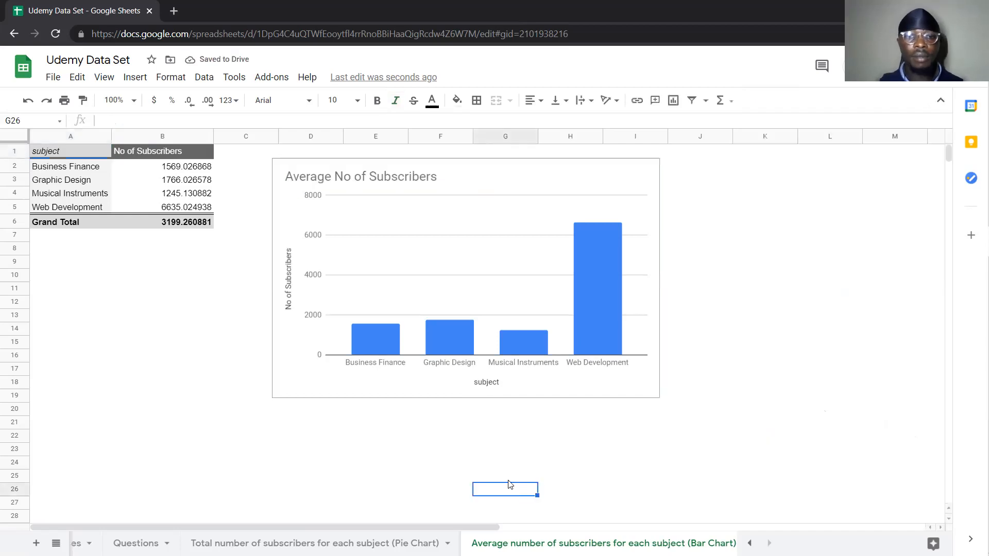
pyautogui.click(289, 269)
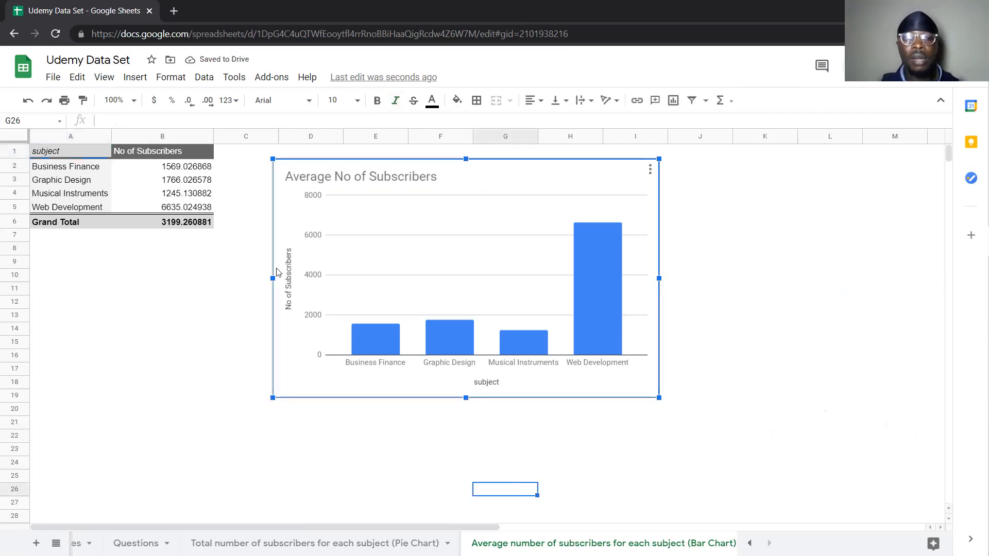
pyautogui.moveTo(297, 259); pyautogui.dragTo(300, 267)
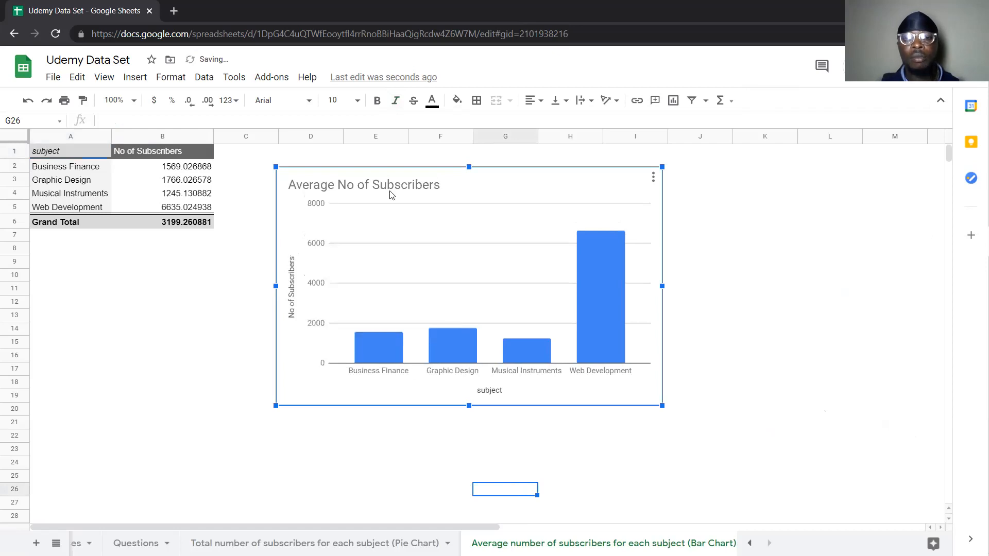
# - Examine the customization options for the column chart's title and chart style
pyautogui.doubleClick(455, 193)
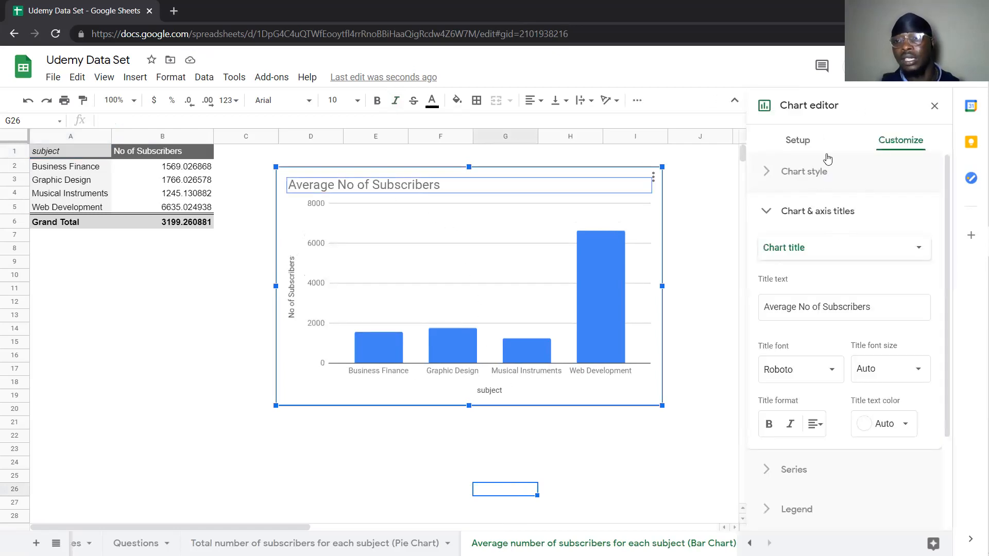
pyautogui.scroll(-1, 841, 218)
pyautogui.scroll(-2, 841, 218)
pyautogui.scroll(3, 824, 237)
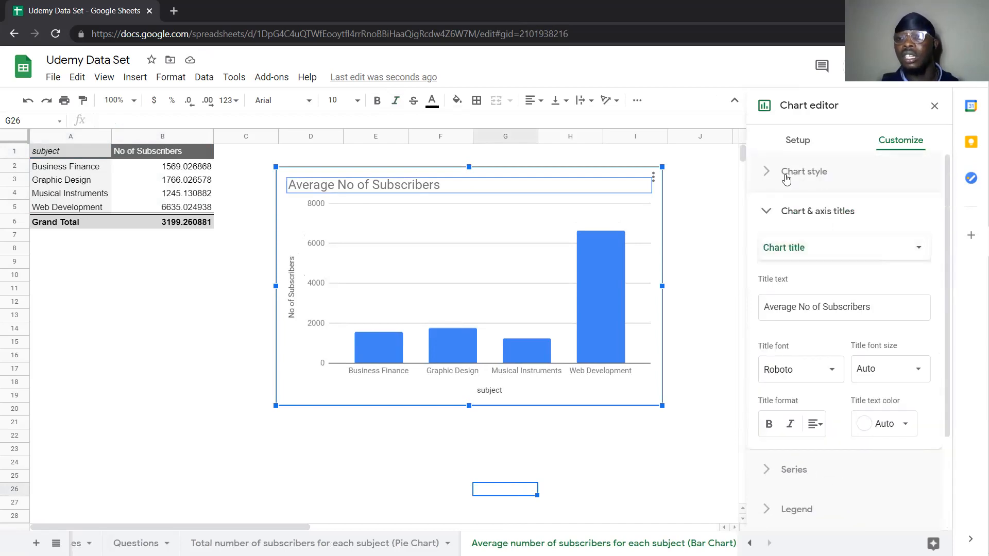
pyautogui.click(805, 174)
pyautogui.scroll(-2, 830, 459)
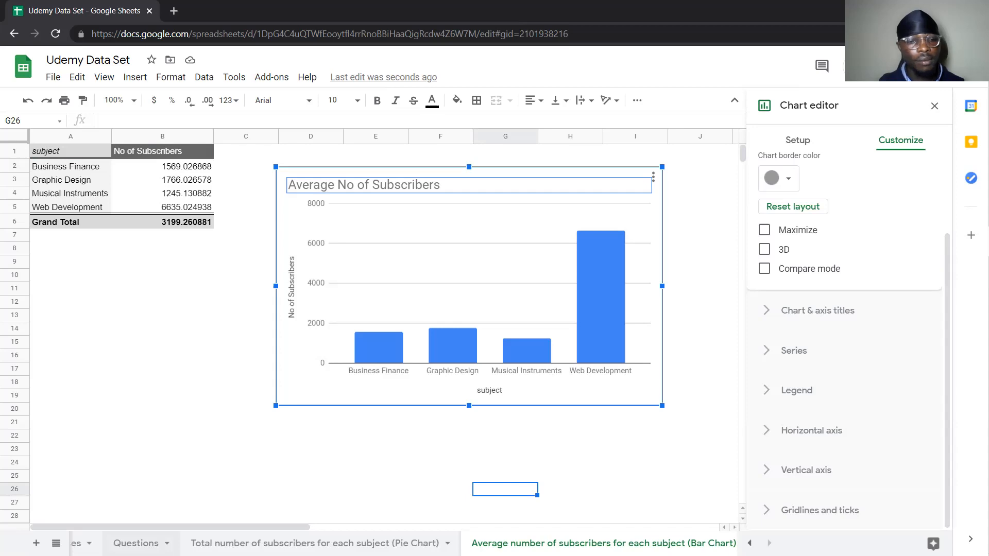
# - Review the question on average cost per subject at each level, and compare it with the course data sheet's columns
pyautogui.click(154, 542)
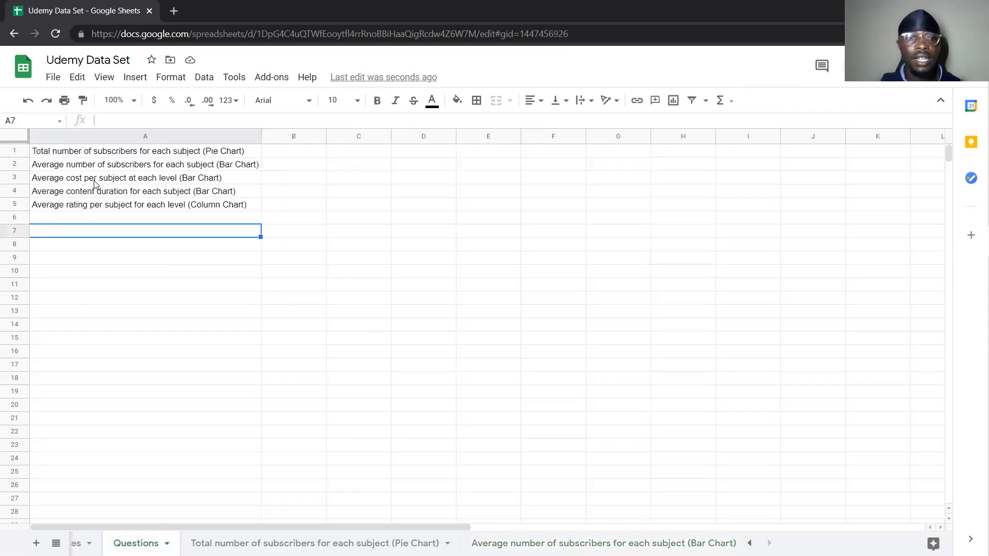
pyautogui.click(225, 182)
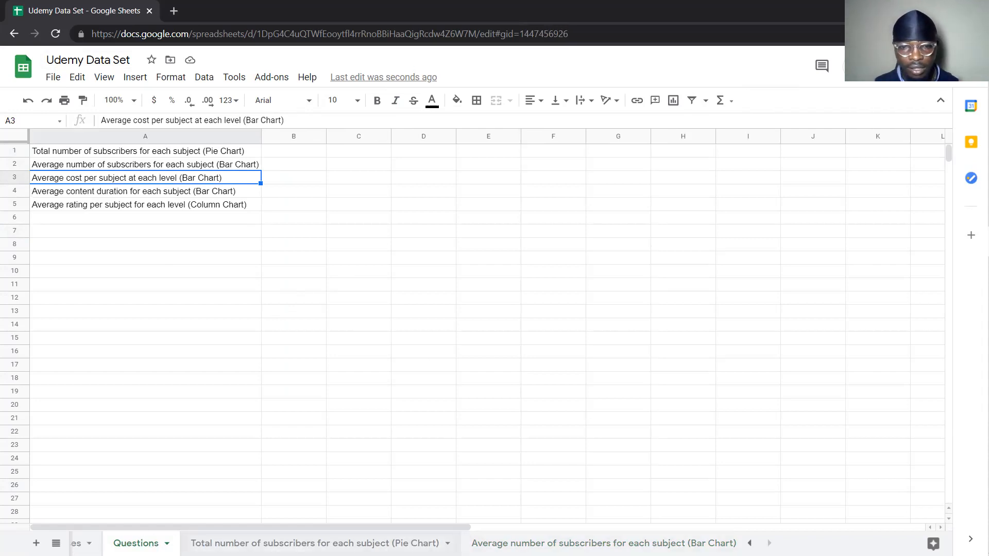
pyautogui.click(303, 541)
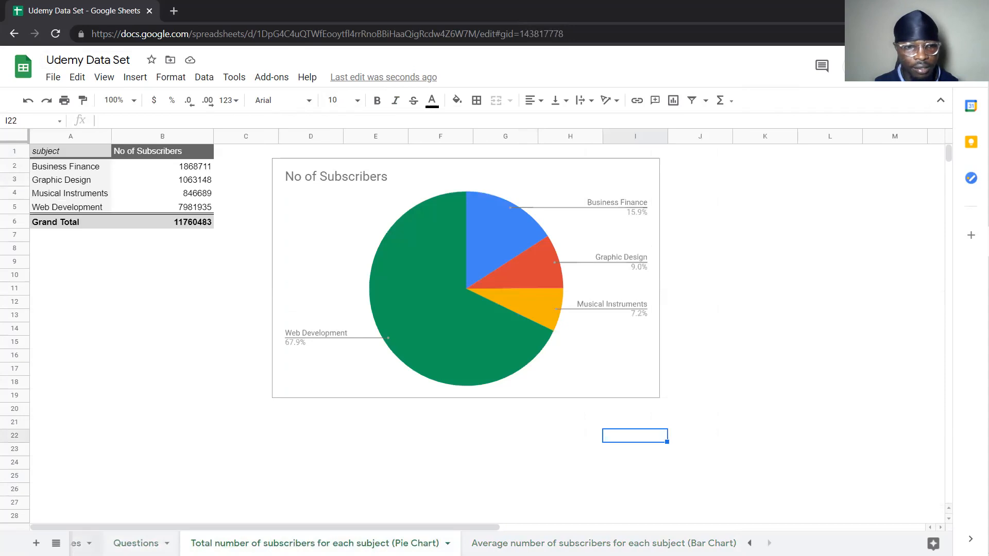
pyautogui.click(78, 544)
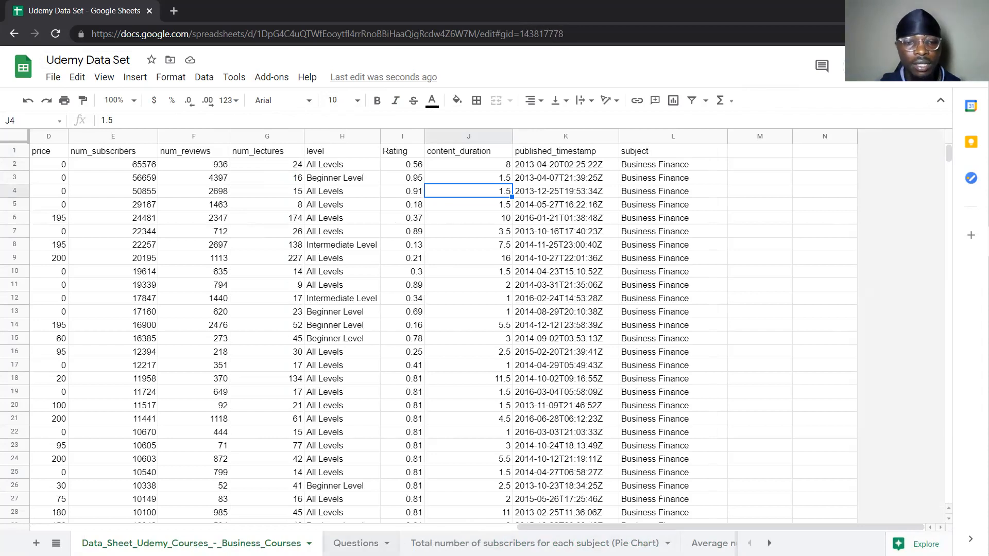
pyautogui.click(355, 543)
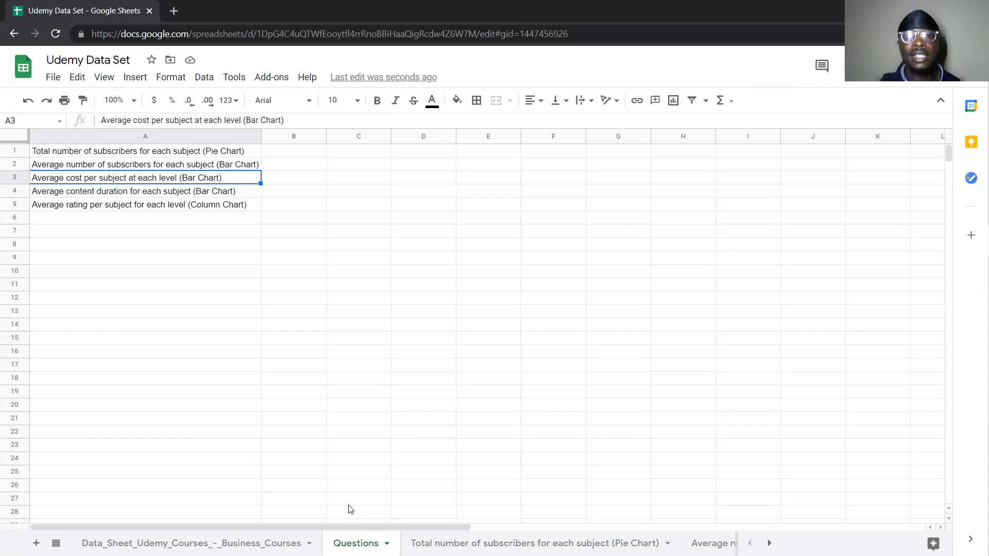
pyautogui.click(242, 543)
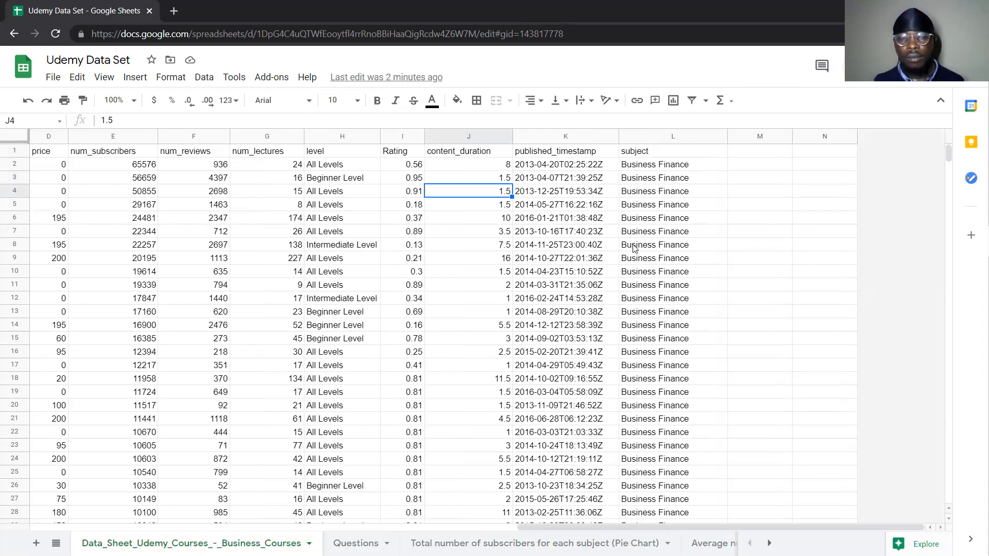
pyautogui.click(355, 544)
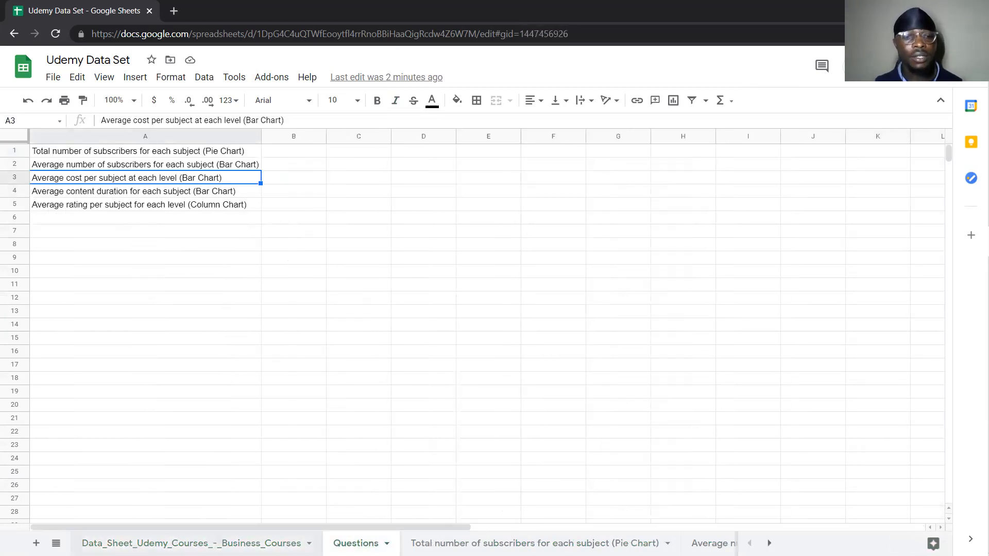
# - Examine the subject and level columns on the Data_Sheet_Udemy_Courses_-_Business_Courses sheet
pyautogui.click(196, 543)
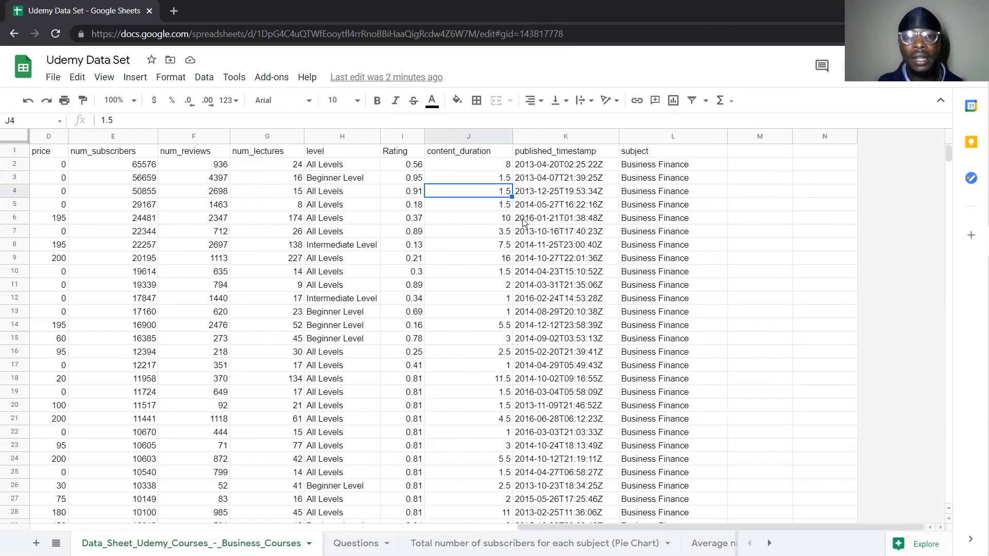
pyautogui.click(687, 166)
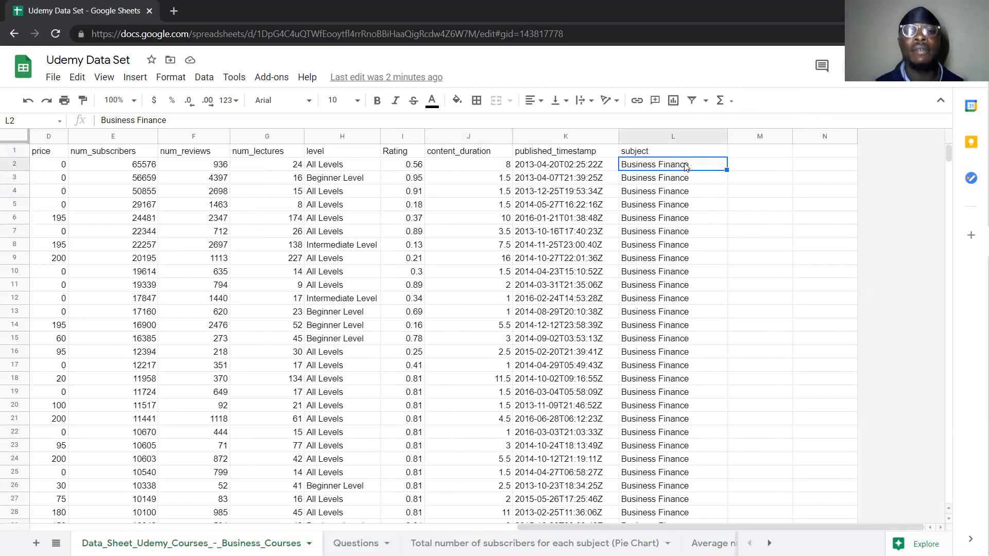
pyautogui.click(328, 152)
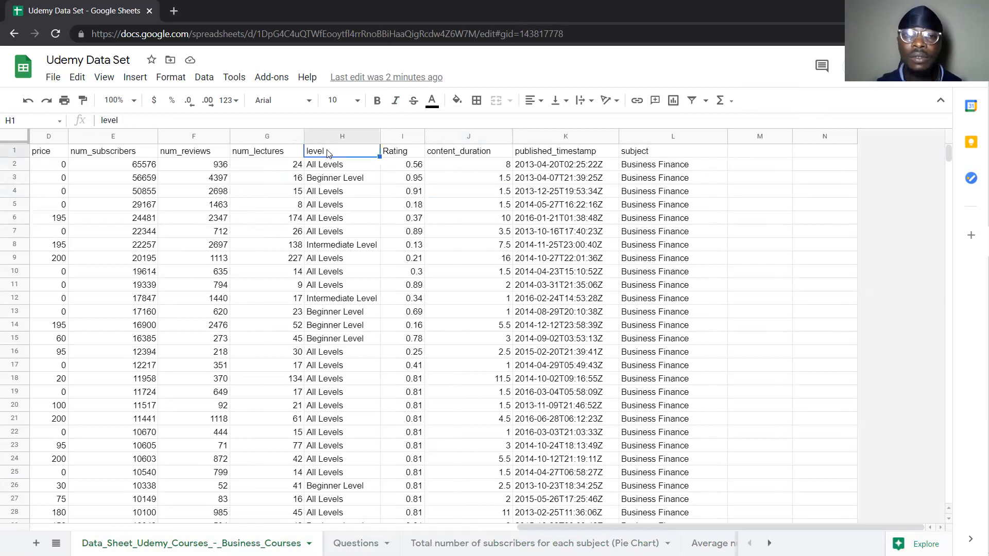
pyautogui.click(642, 168)
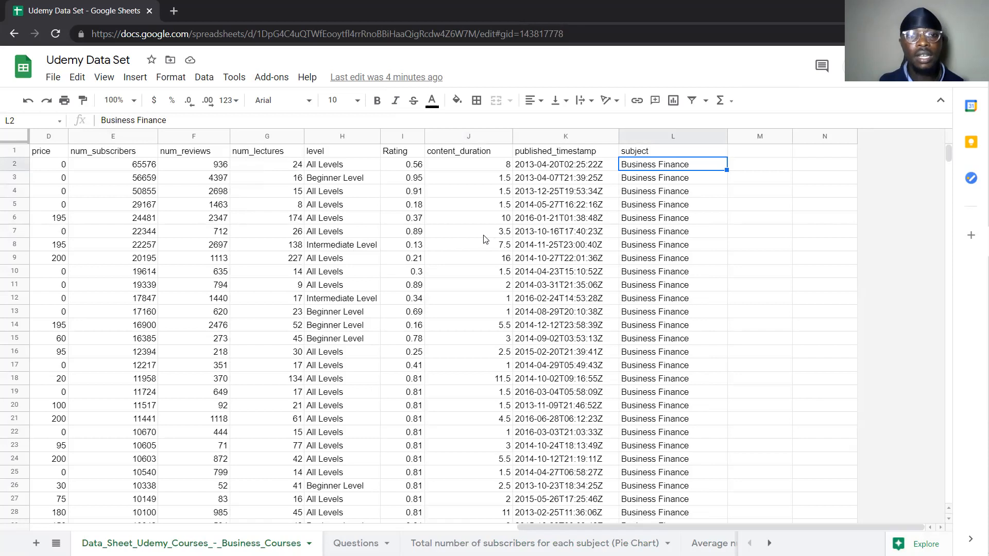
pyautogui.click(301, 218)
pyautogui.click(317, 221)
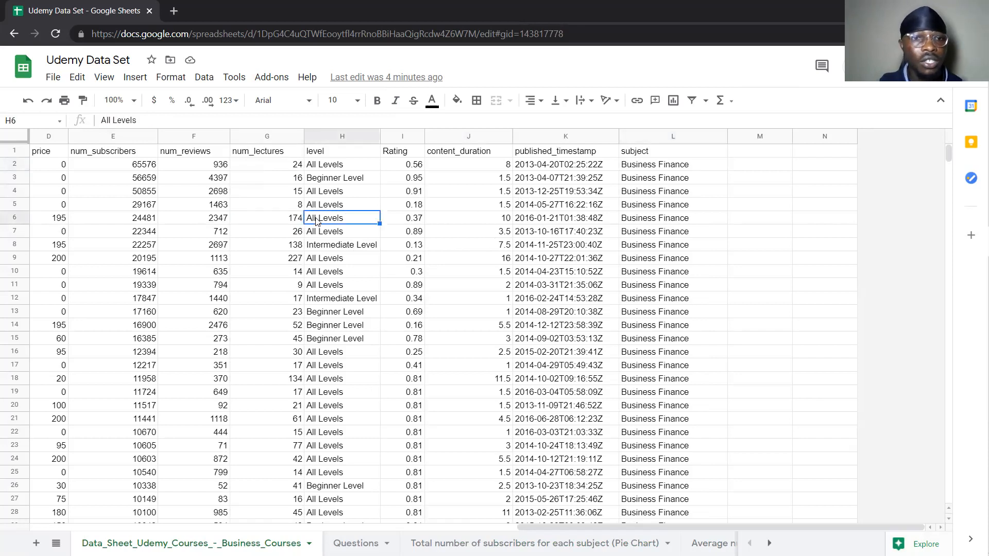
# - Create a pivot table from the course data on a new sheet and rename that sheet "First Trial"
pyautogui.click(204, 78)
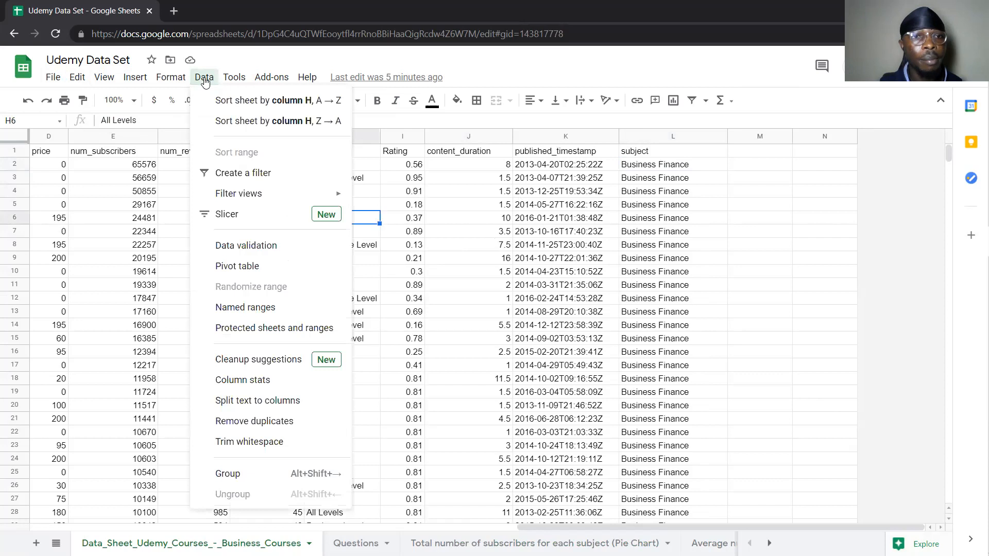
pyautogui.click(259, 268)
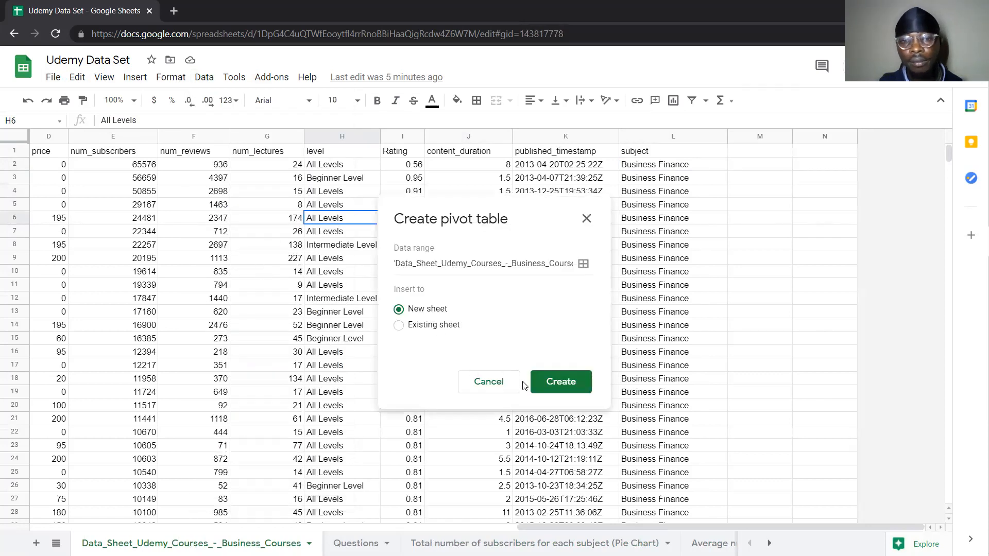
pyautogui.click(557, 382)
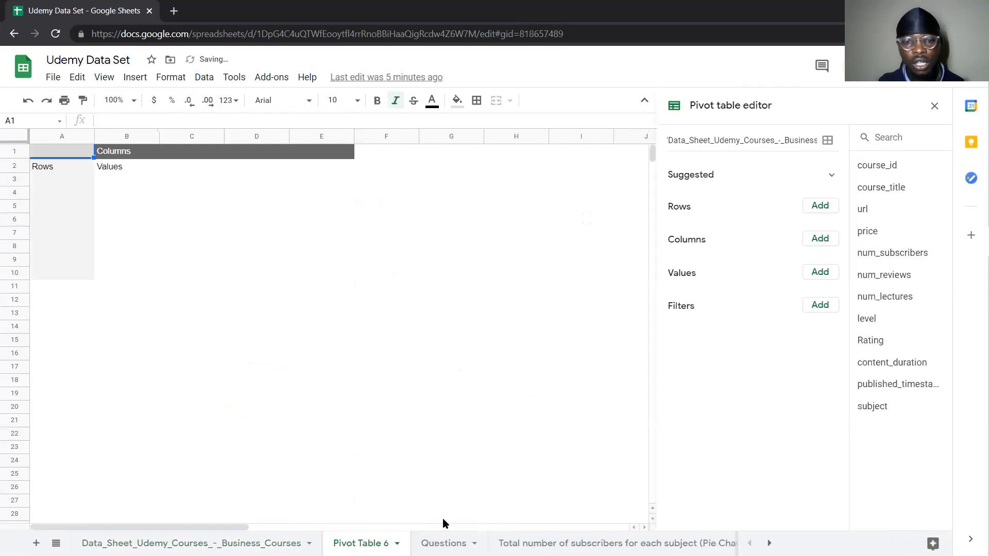
pyautogui.doubleClick(359, 542)
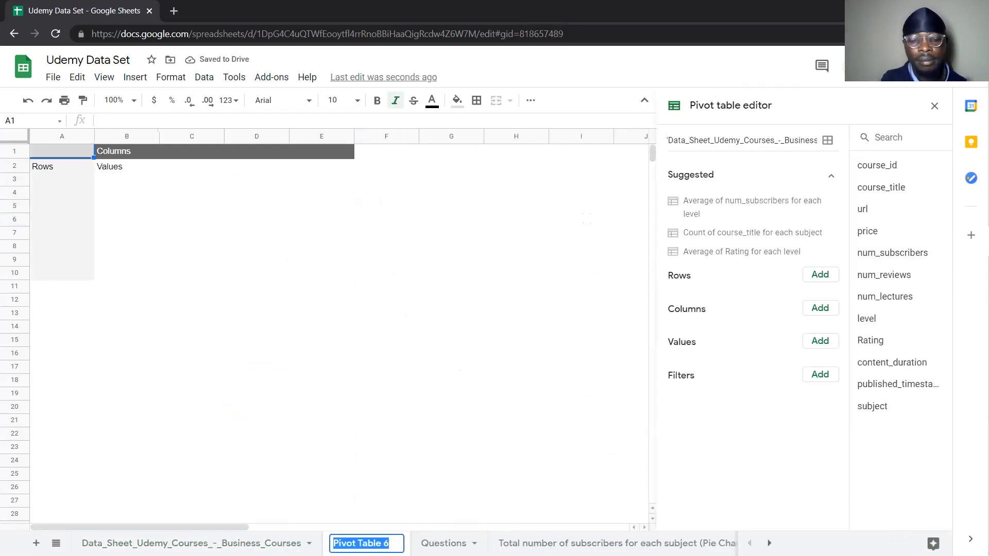
pyautogui.write('Fi')
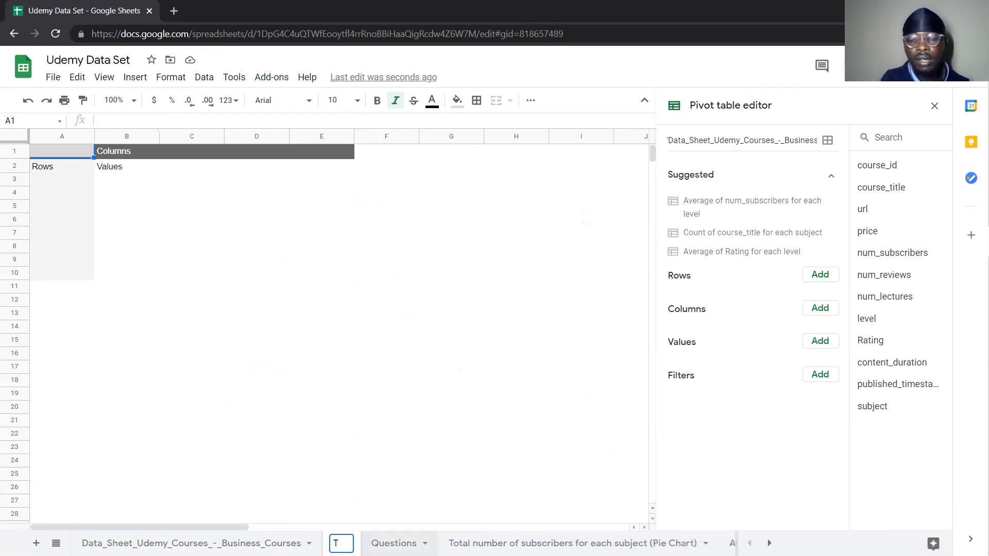
pyautogui.write('rst ')
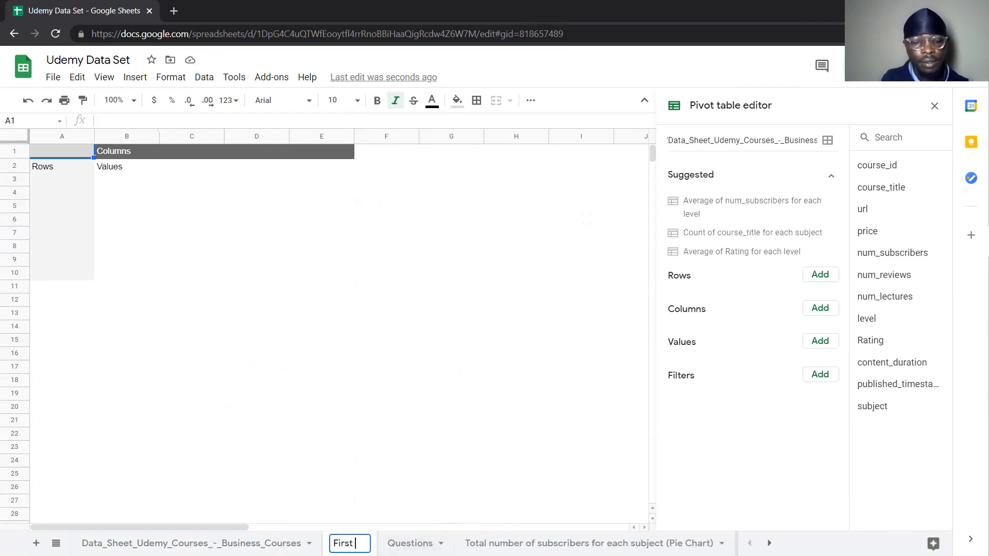
pyautogui.write('Trial')
pyautogui.press('Return')
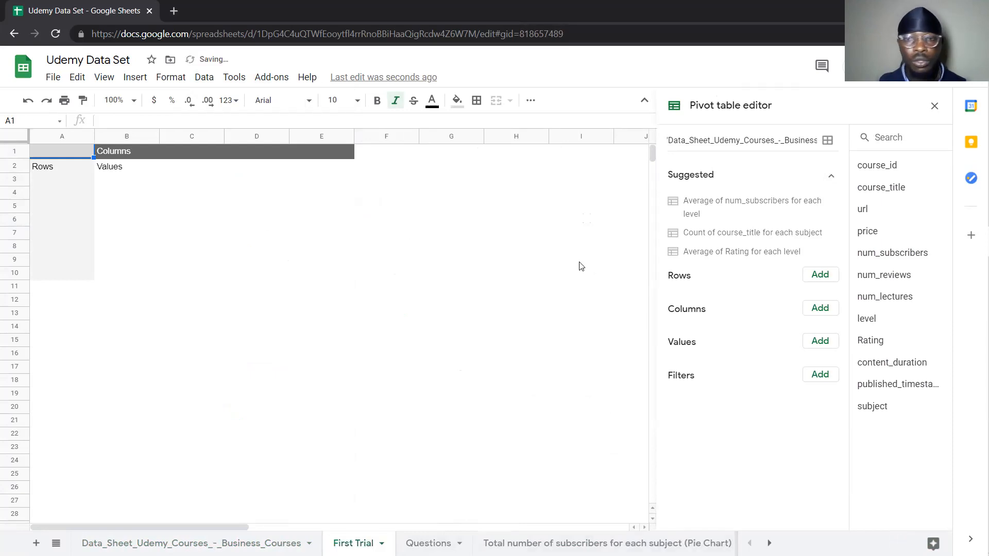
# - Add subject and then level as the pivot table's rows on First Trial, and fit the column widths to their contents
pyautogui.click(820, 275)
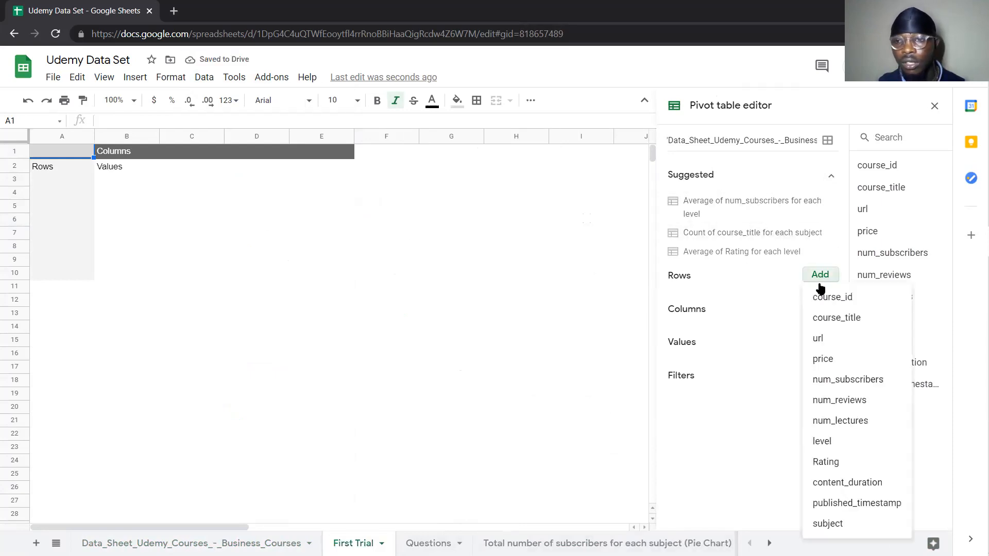
pyautogui.click(856, 530)
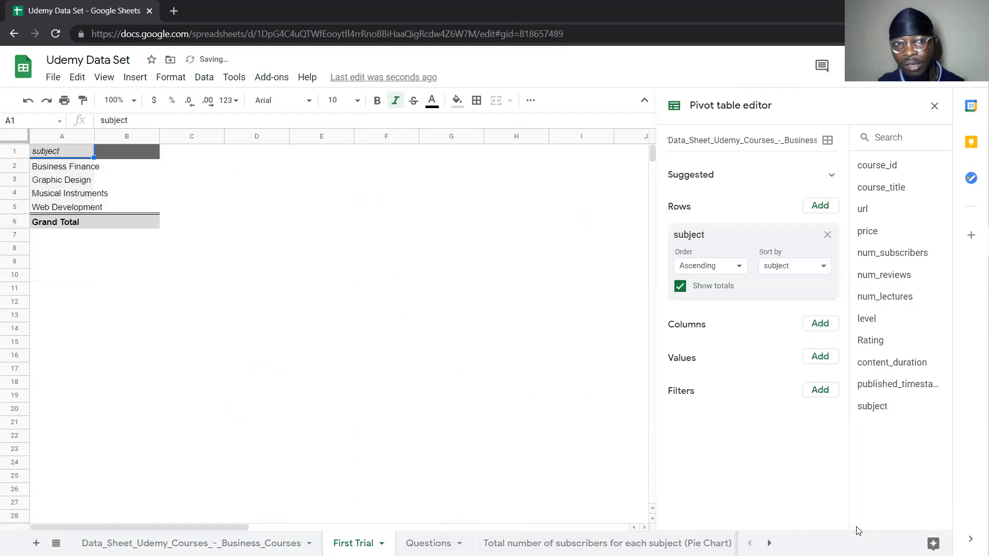
pyautogui.click(821, 207)
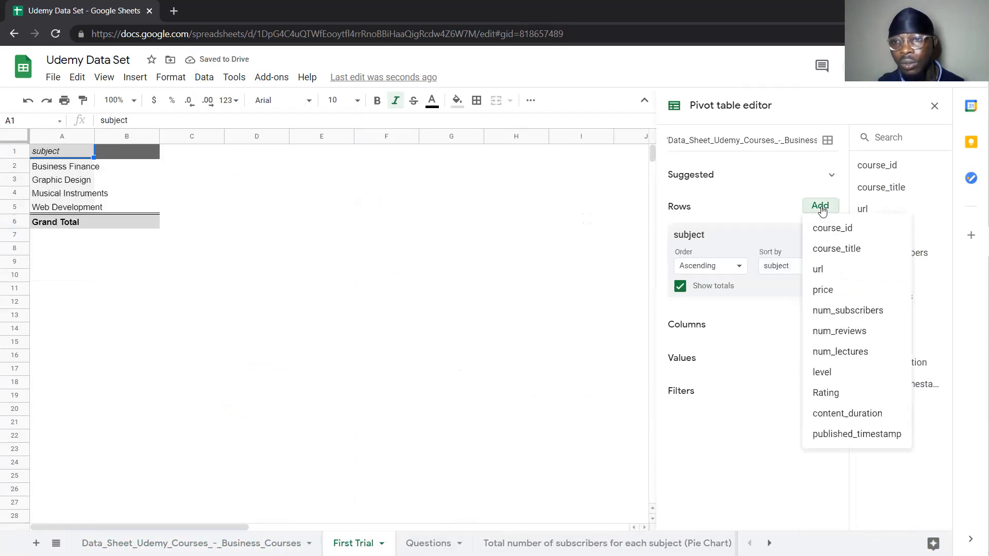
pyautogui.click(837, 377)
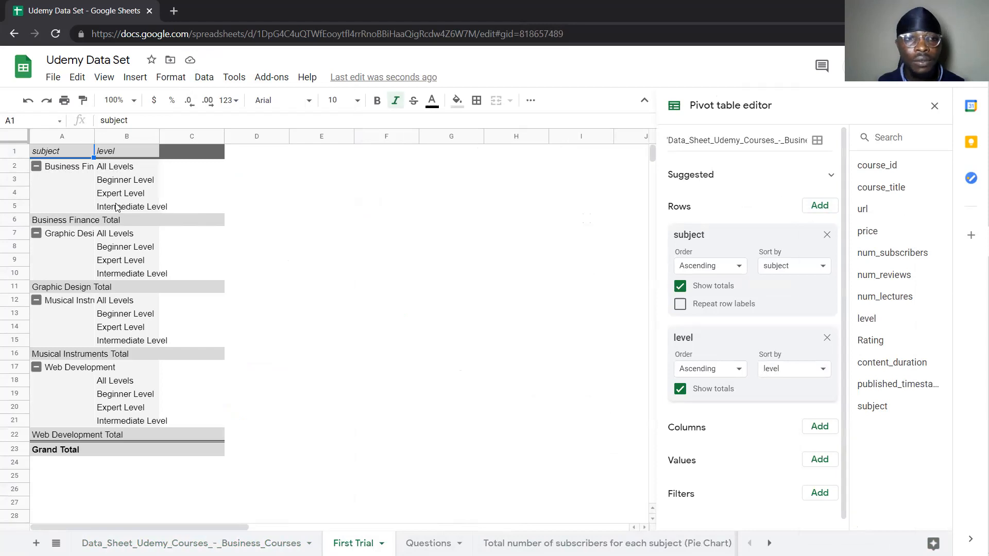
pyautogui.click(11, 137)
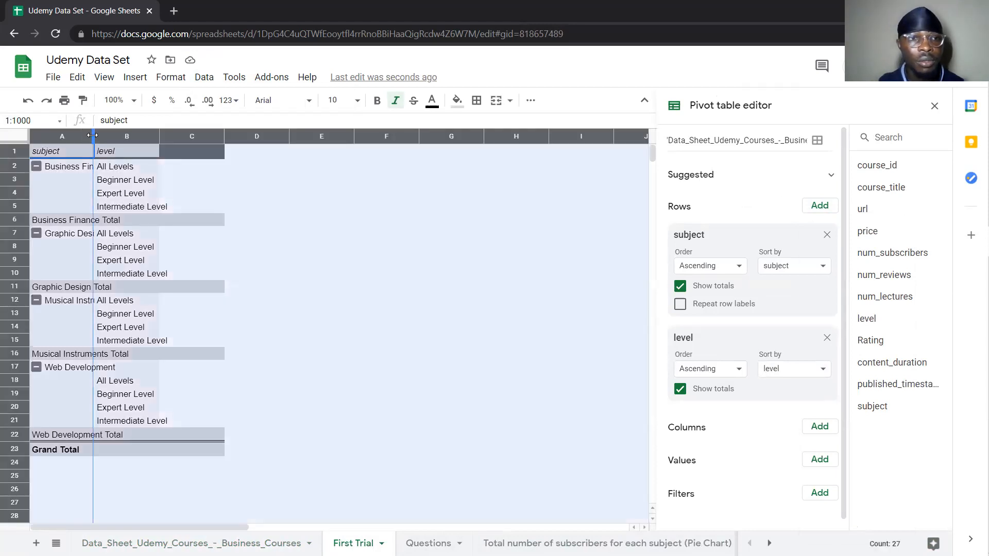
pyautogui.doubleClick(92, 135)
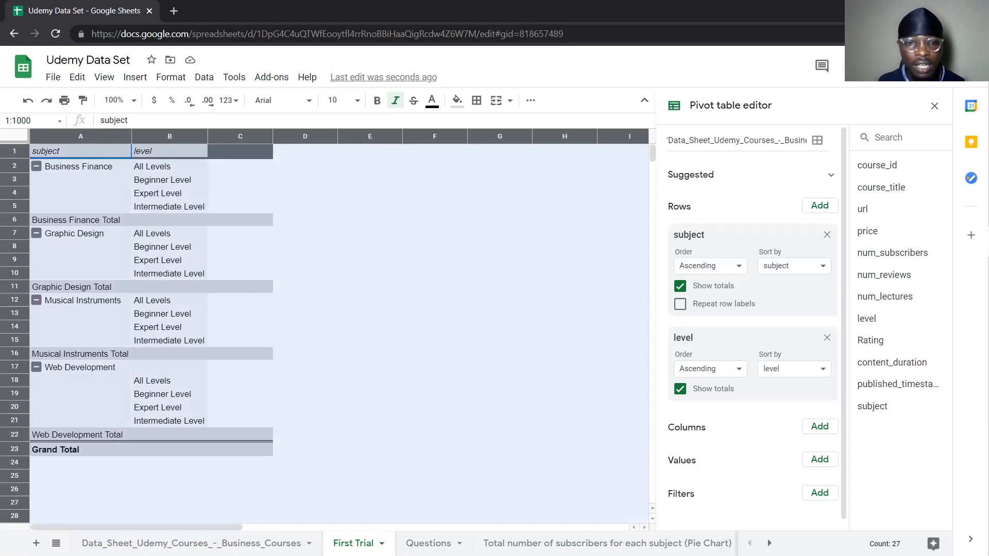
# - Create another pivot table on a new sheet from the Data_Sheet_Udemy_Courses_-_Business_Courses data
pyautogui.click(192, 543)
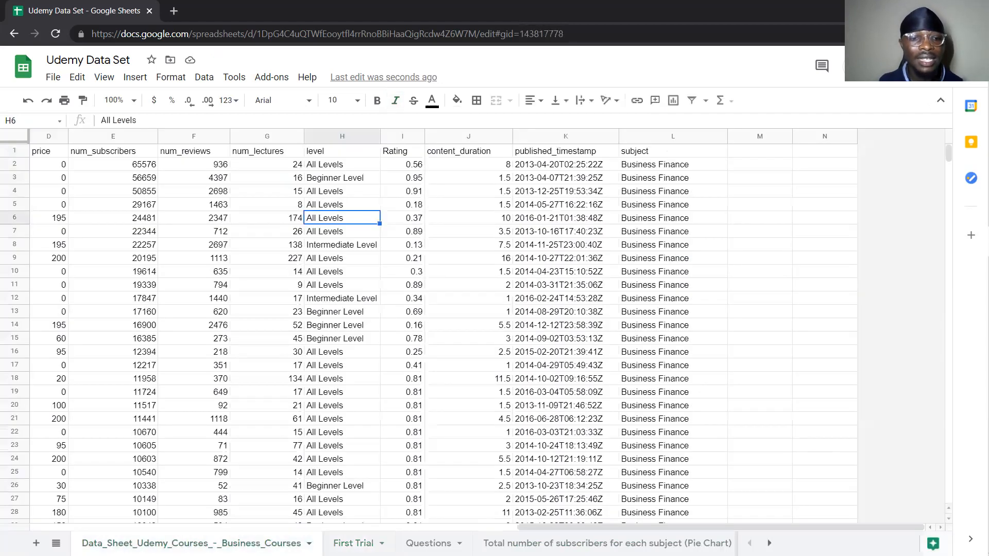
pyautogui.click(203, 78)
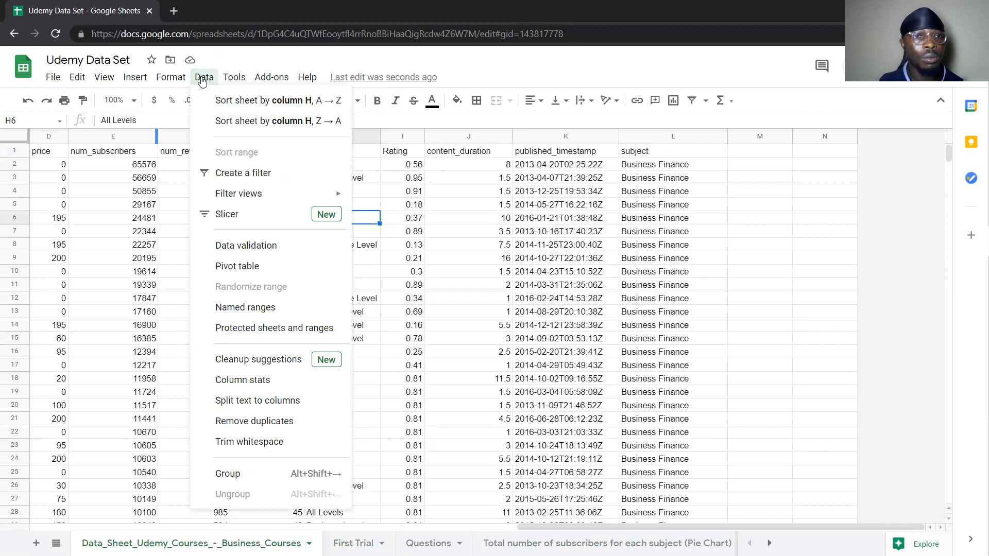
pyautogui.click(254, 274)
pyautogui.click(557, 387)
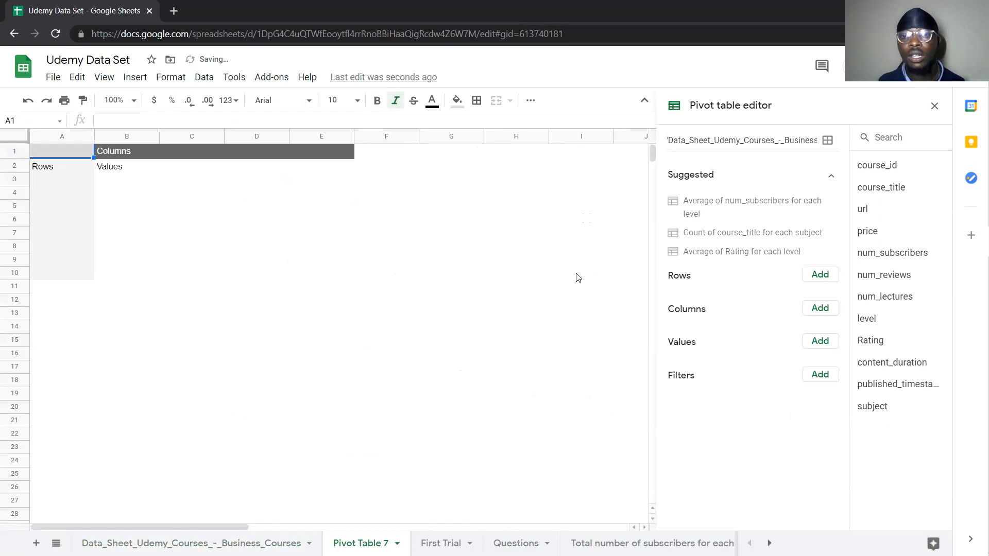
# - Add level and then subject as the second pivot table's rows, and fit the column widths to their contents
pyautogui.click(816, 277)
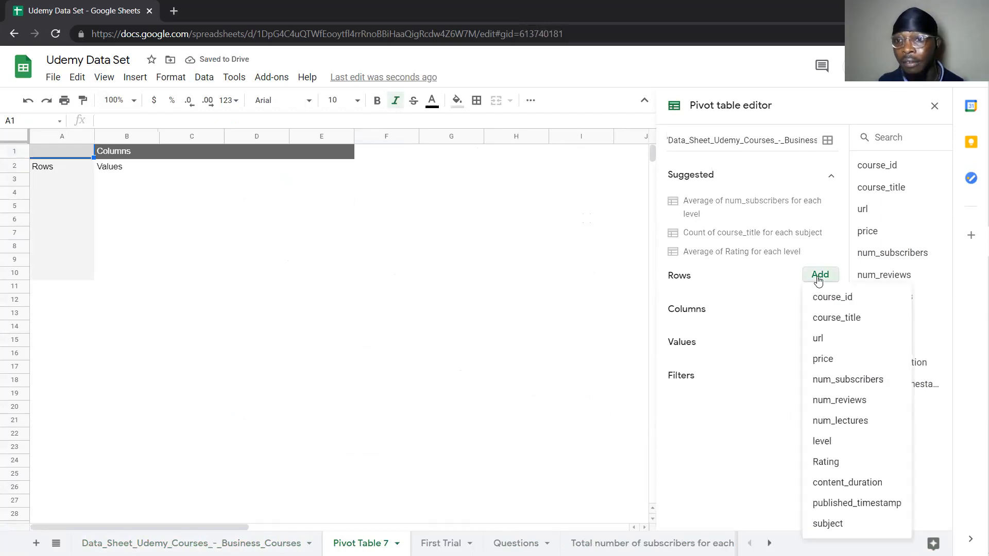
pyautogui.click(824, 442)
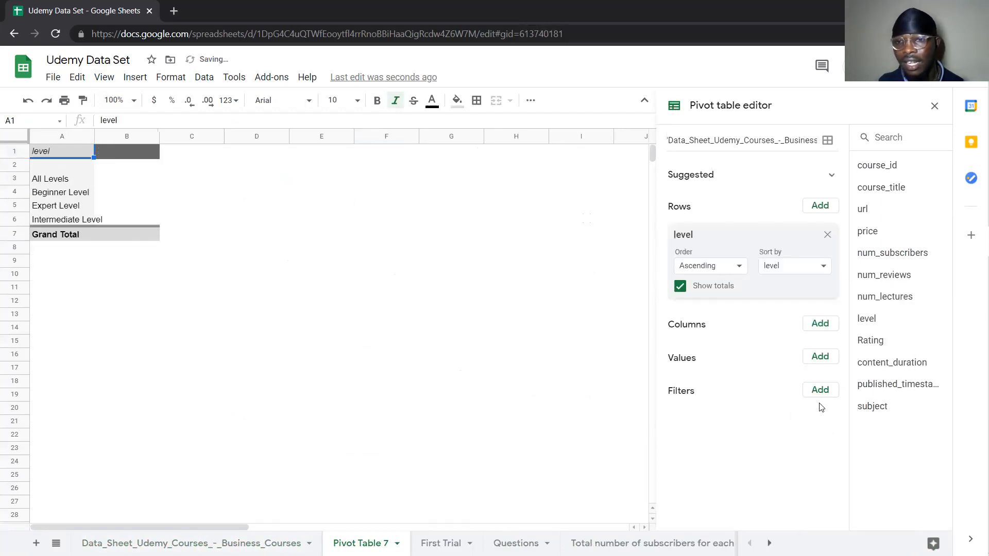
pyautogui.click(821, 206)
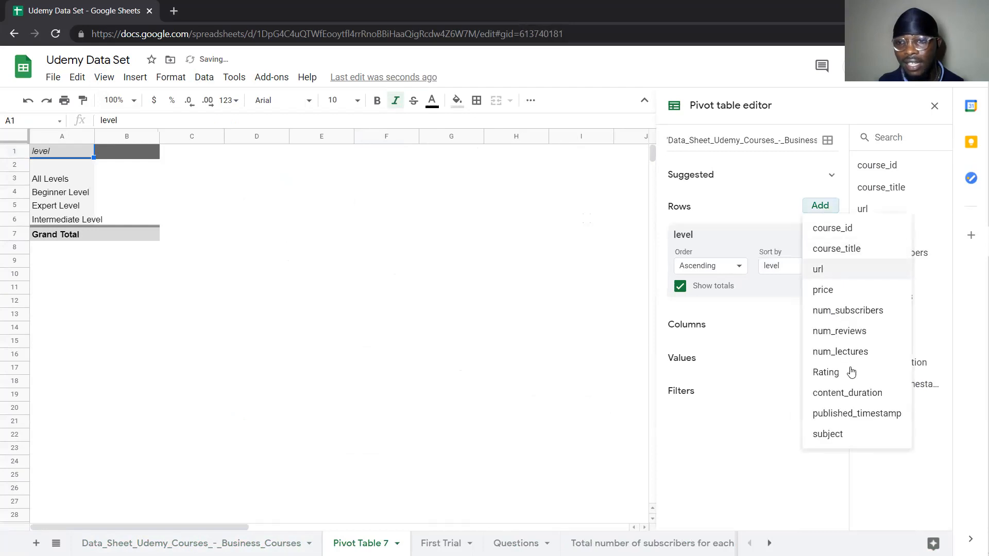
pyautogui.click(850, 436)
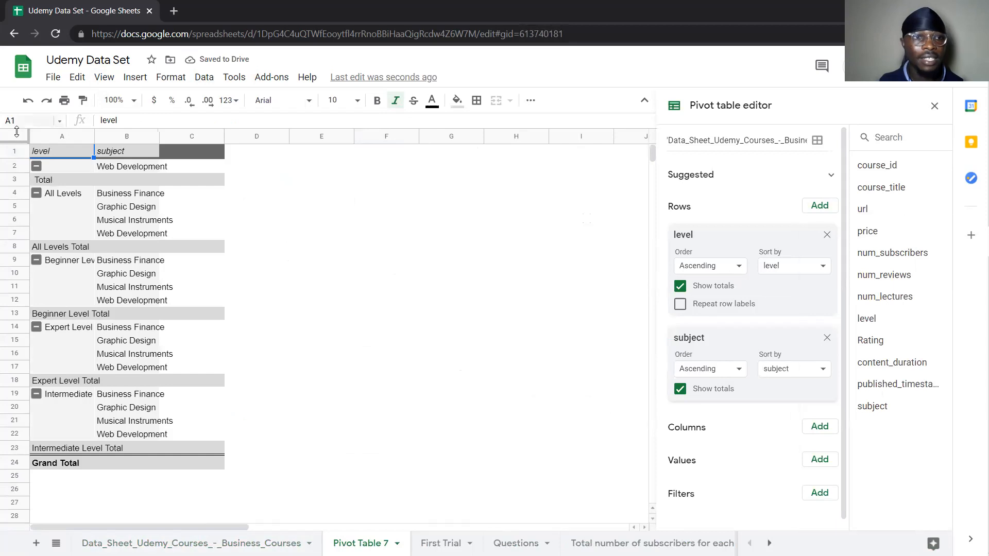
pyautogui.click(16, 135)
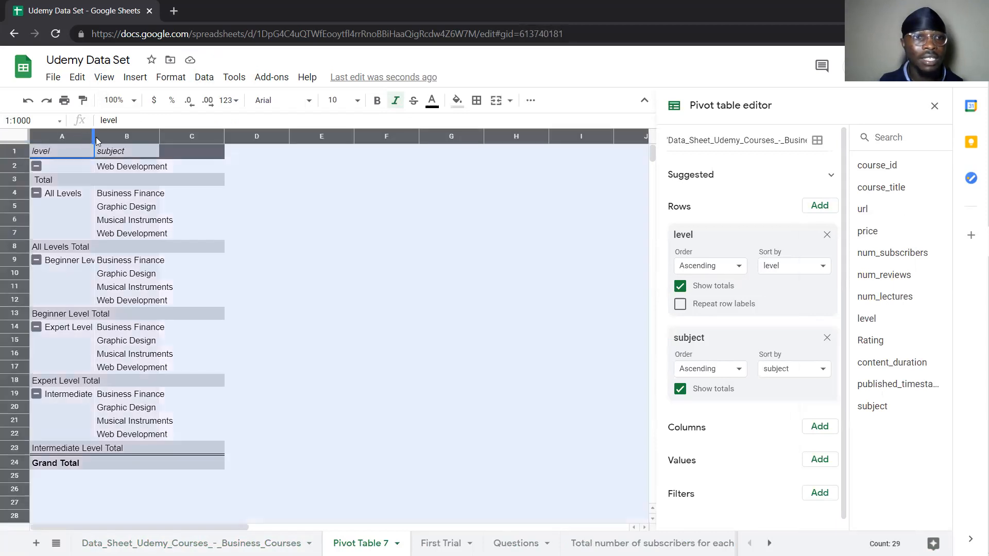
pyautogui.doubleClick(94, 135)
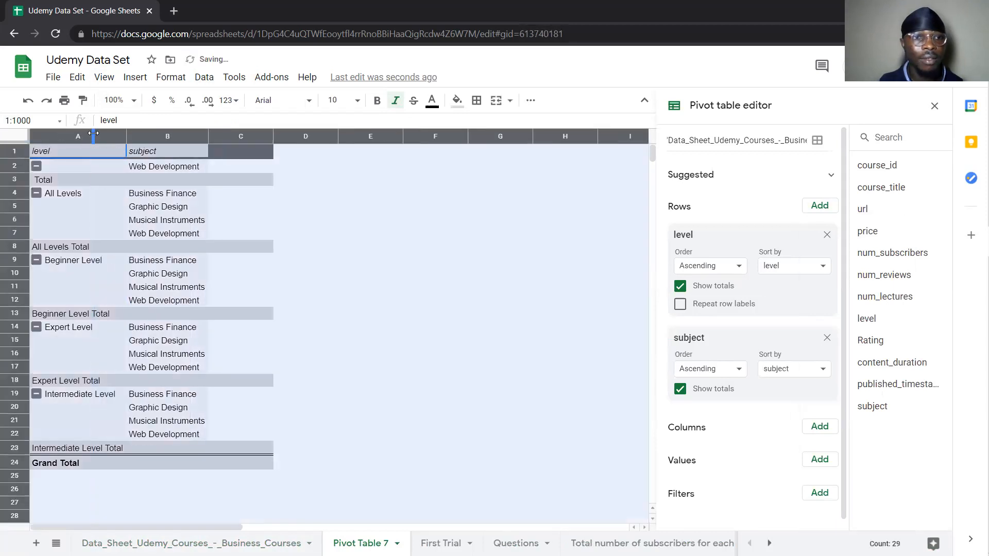
pyautogui.click(320, 208)
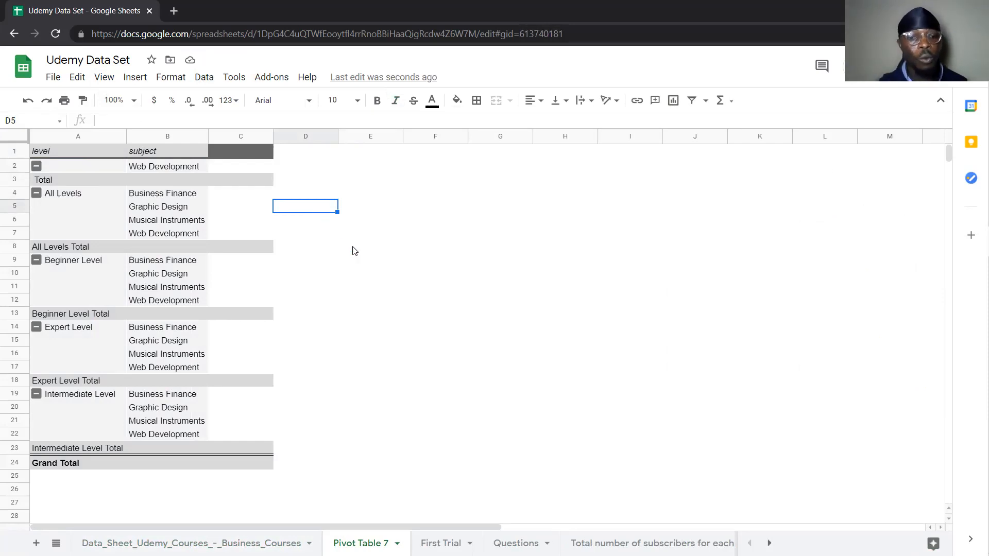
# - Rename the second pivot table's sheet "Second Trial" and place it directly after the First Trial sheet
pyautogui.doubleClick(361, 543)
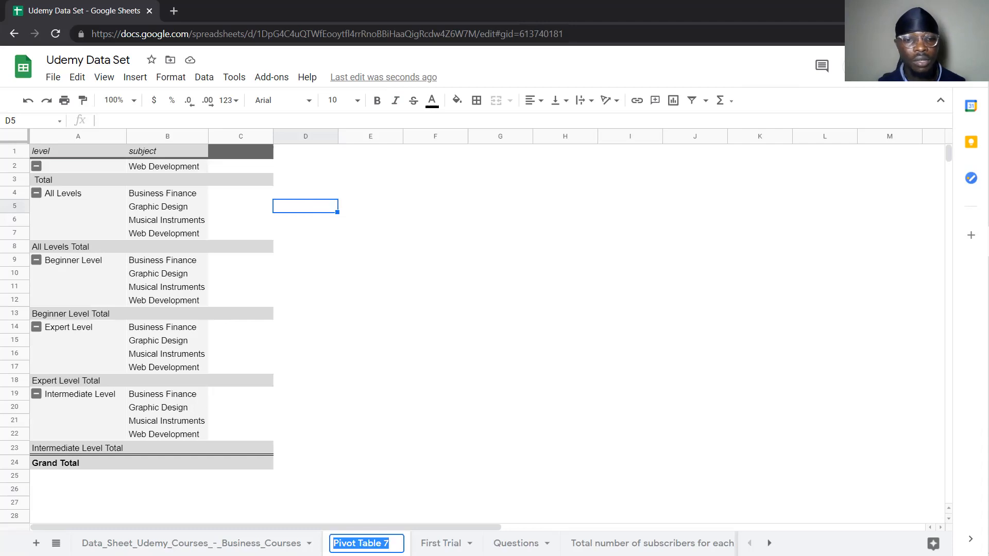
pyautogui.write('Secon')
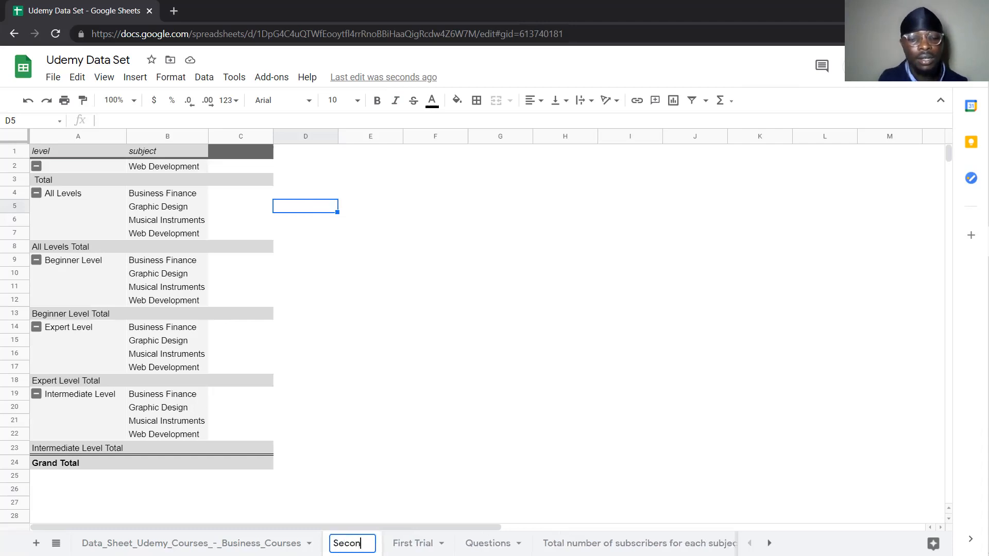
pyautogui.write('d Level')
pyautogui.press('BackSpace')
pyautogui.press('BackSpace')
pyautogui.press('BackSpace')
pyautogui.press('BackSpace')
pyautogui.press('BackSpace')
pyautogui.write('T')
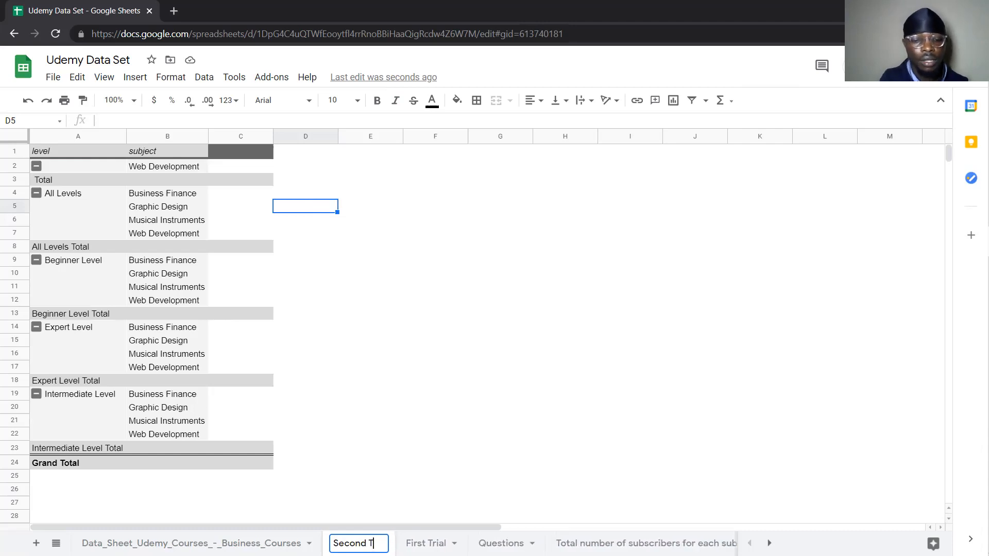
pyautogui.write('rial')
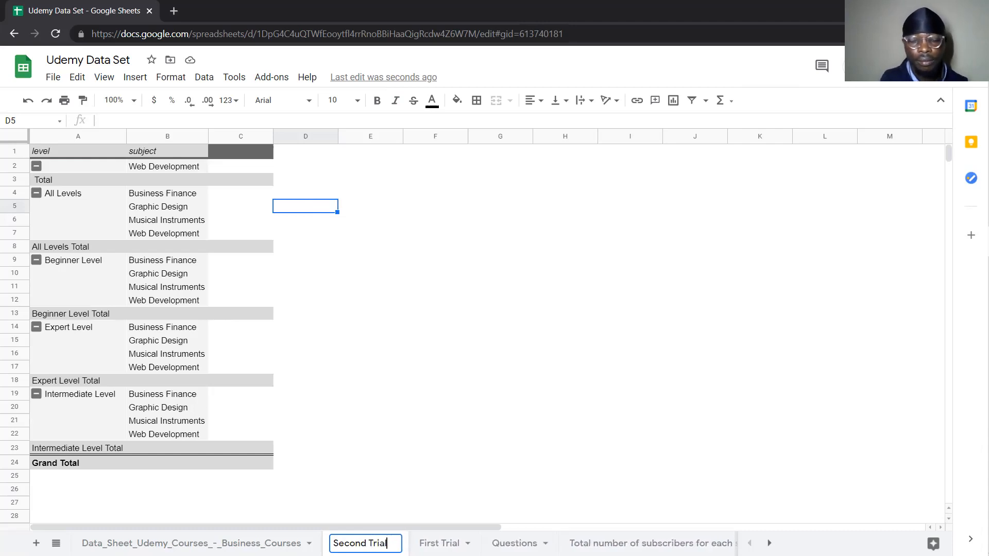
pyautogui.press('Return')
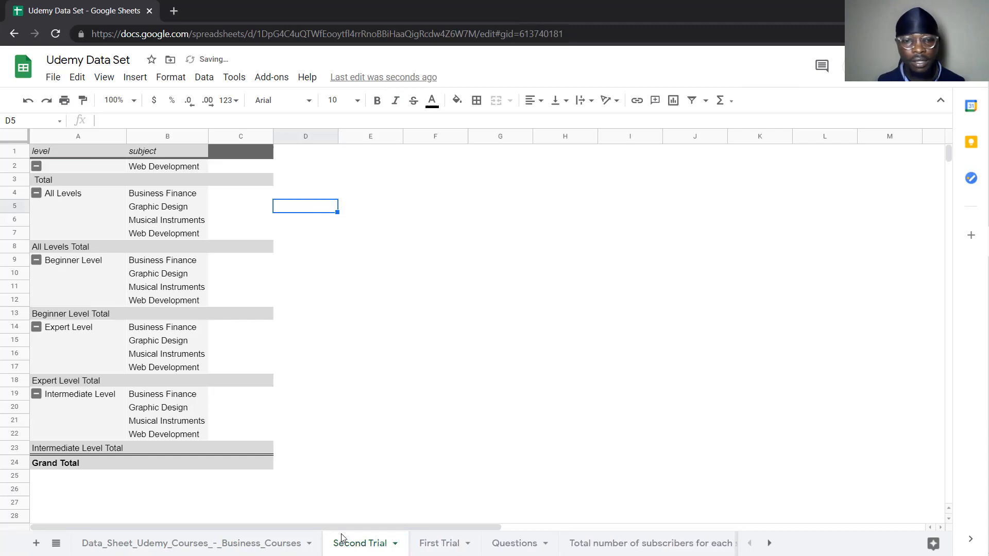
pyautogui.moveTo(344, 538); pyautogui.dragTo(453, 541)
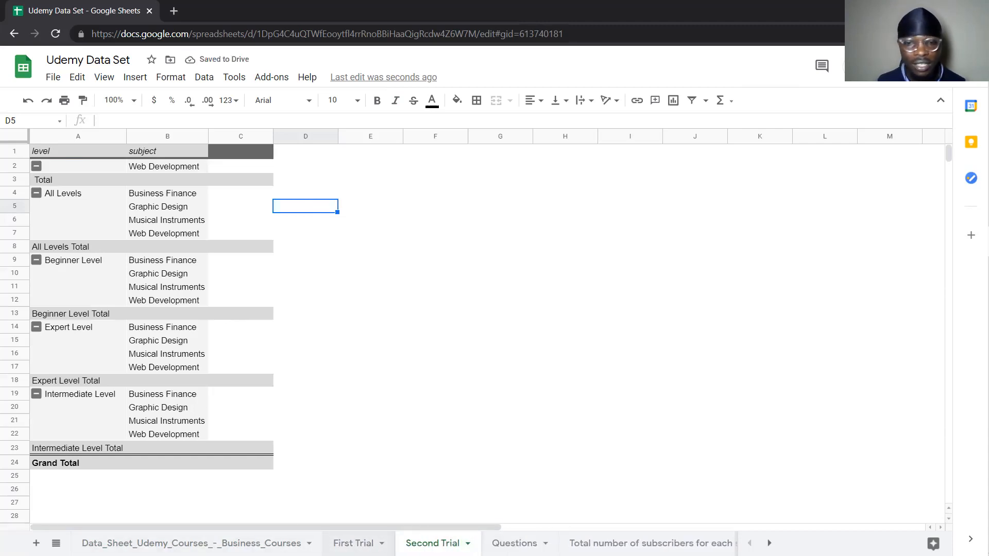
# - Check the average cost per subject question, and add price as a value to the First Trial pivot table
pyautogui.click(514, 544)
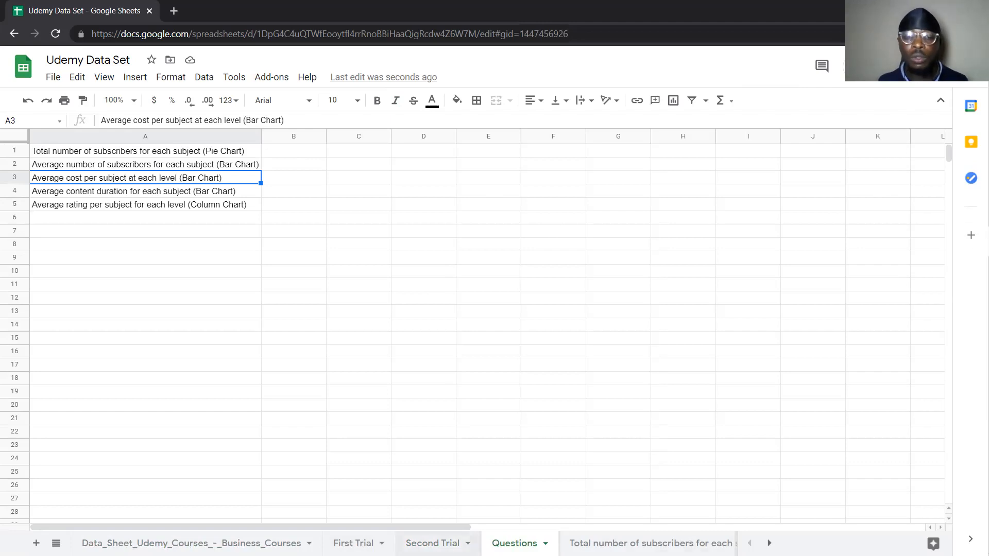
pyautogui.click(354, 543)
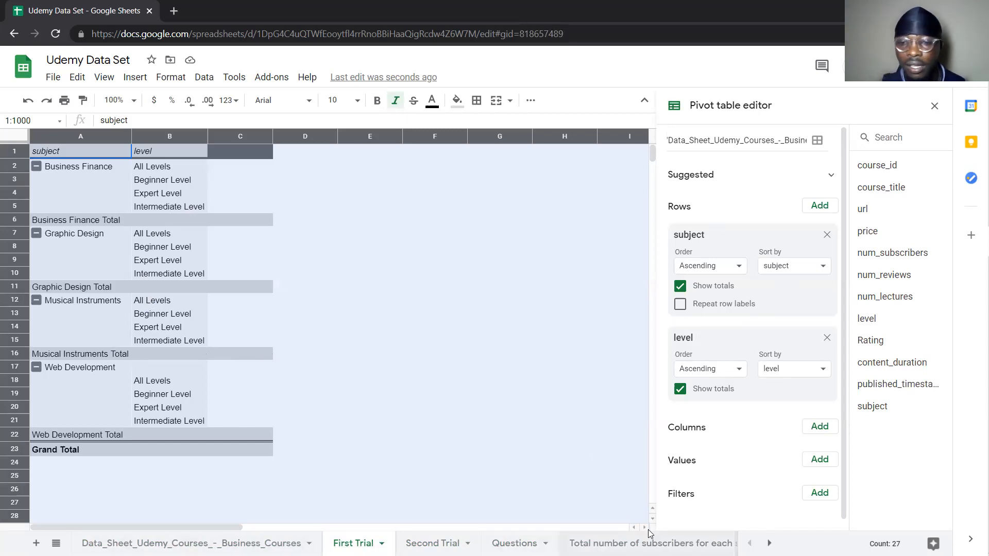
pyautogui.click(514, 544)
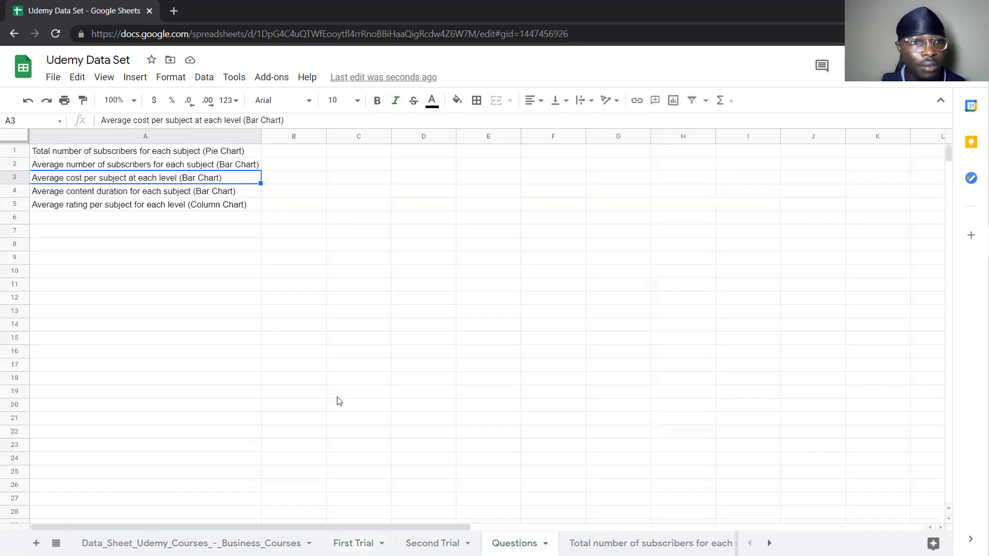
pyautogui.click(353, 543)
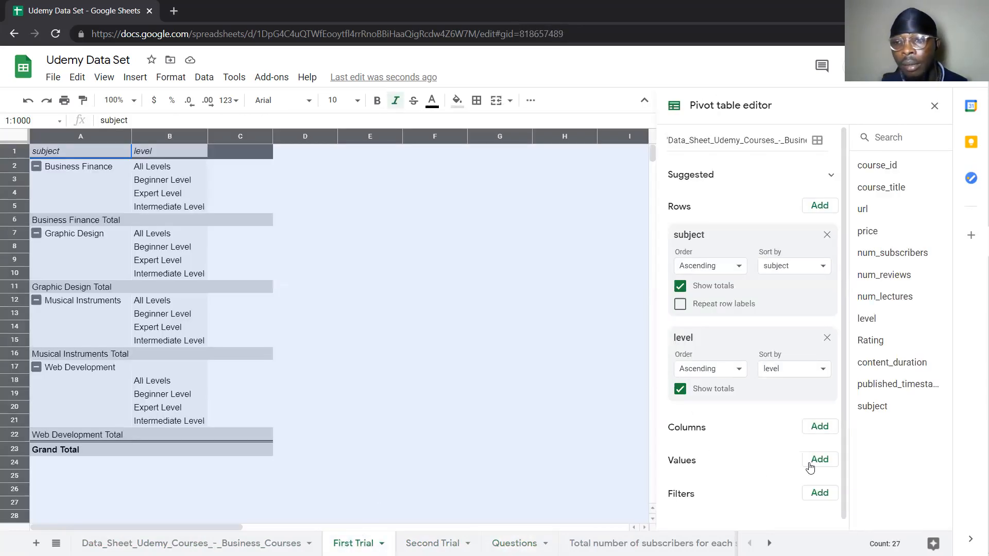
pyautogui.click(820, 459)
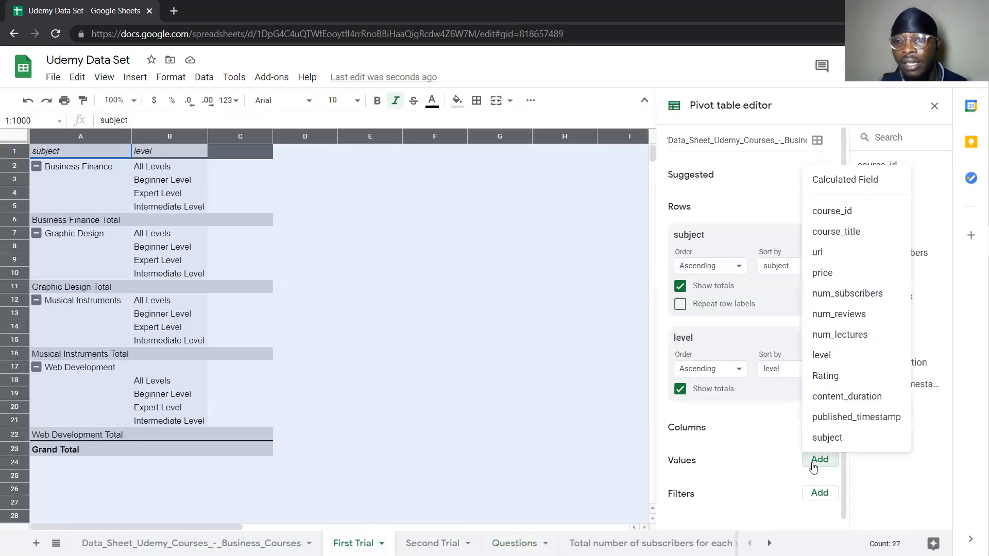
pyautogui.click(824, 273)
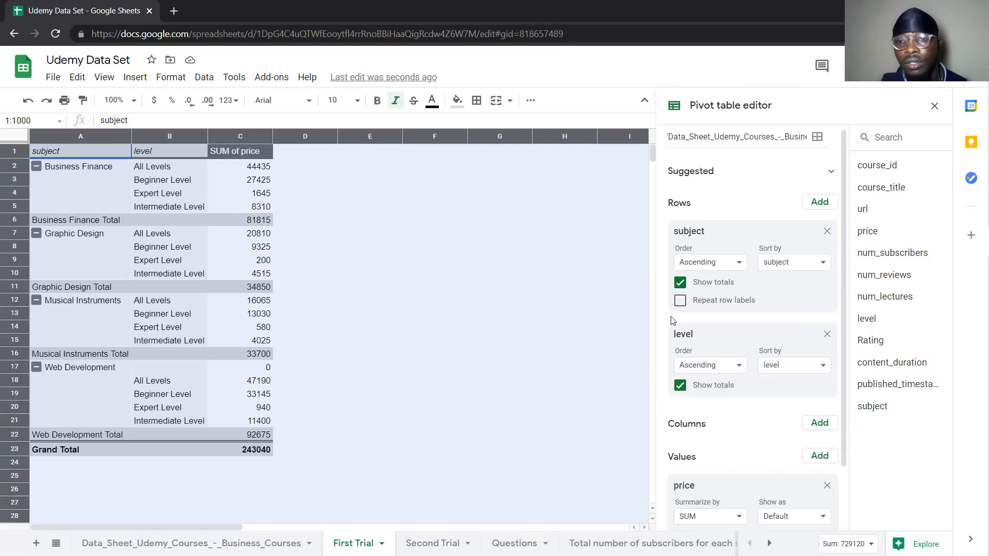
# - Turn off the totals for both subject and level in the First Trial pivot table
pyautogui.click(679, 283)
pyautogui.click(680, 386)
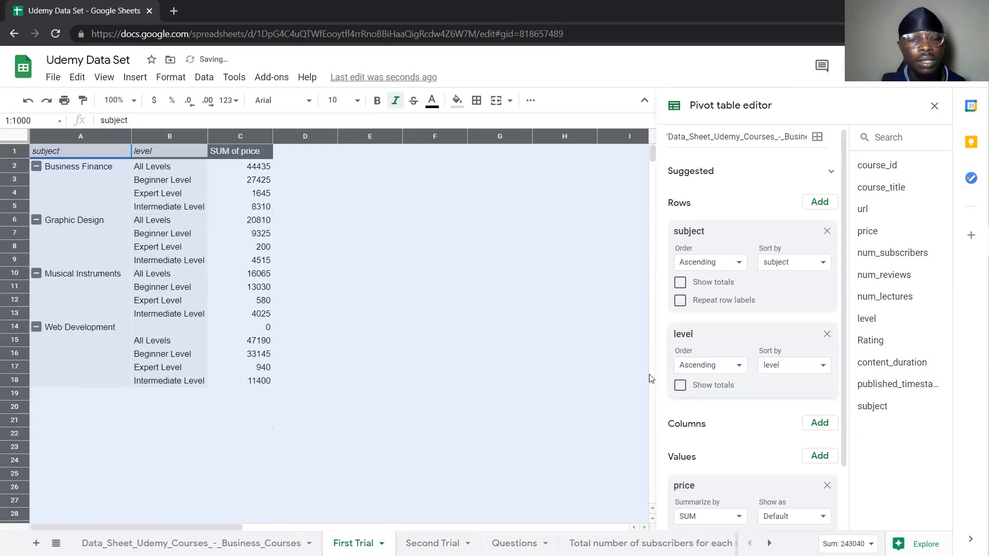
pyautogui.click(554, 315)
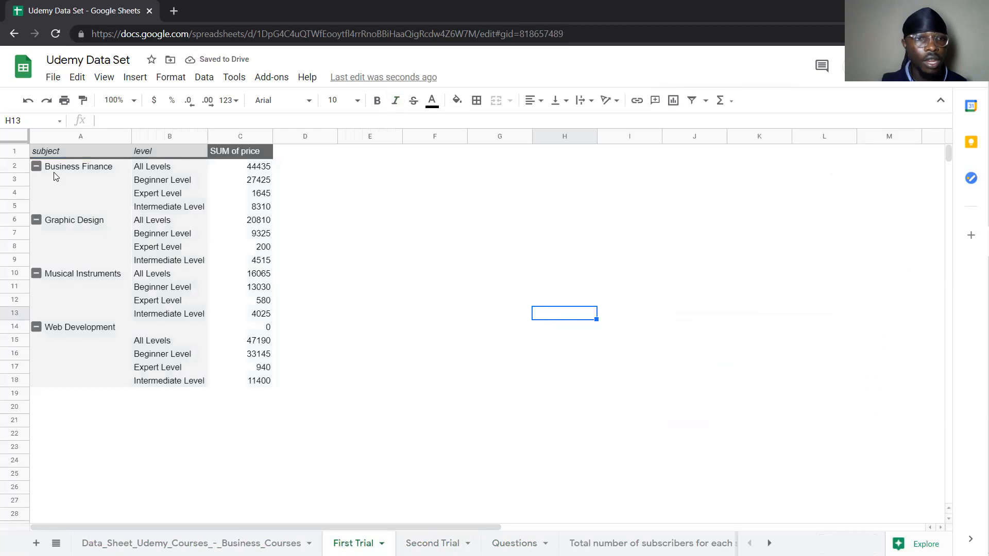
# - Rename the First Trial pivot table's SUM of price header to "Cost"
pyautogui.moveTo(53, 168); pyautogui.dragTo(109, 238)
pyautogui.moveTo(55, 147); pyautogui.dragTo(265, 354)
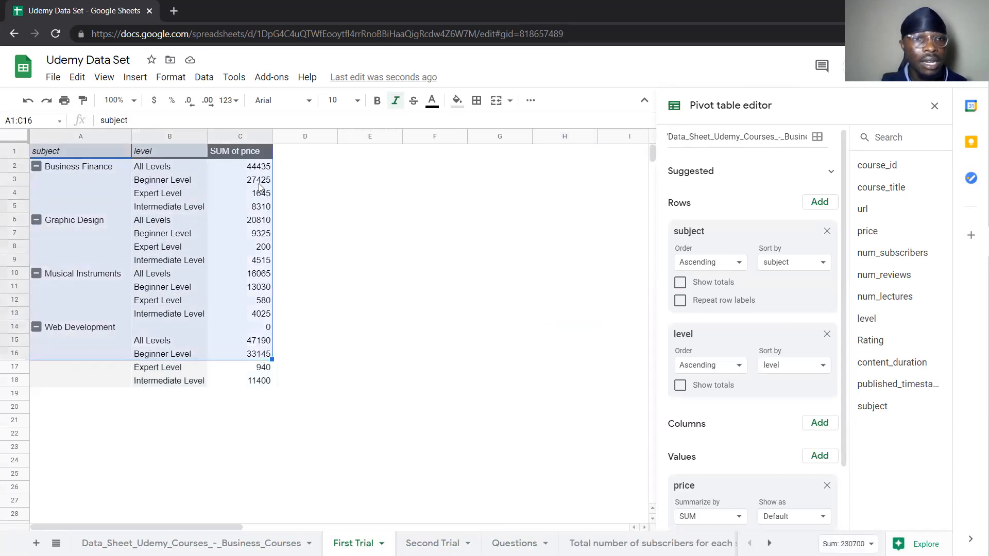
pyautogui.doubleClick(239, 150)
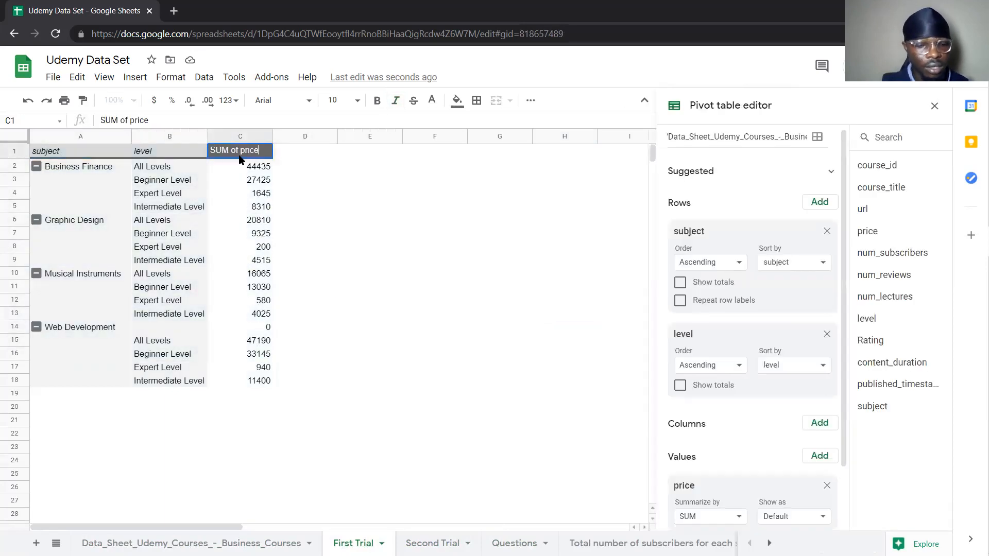
pyautogui.write('Cost')
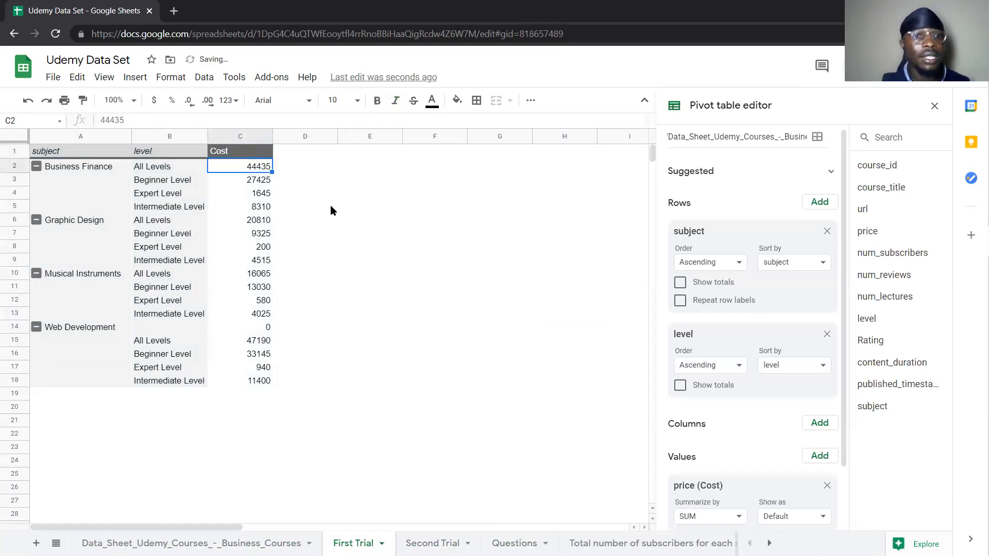
pyautogui.click(346, 209)
# - Insert a stacked column chart of range A1:C18 and place it beside the First Trial pivot table
pyautogui.moveTo(51, 152); pyautogui.dragTo(247, 382)
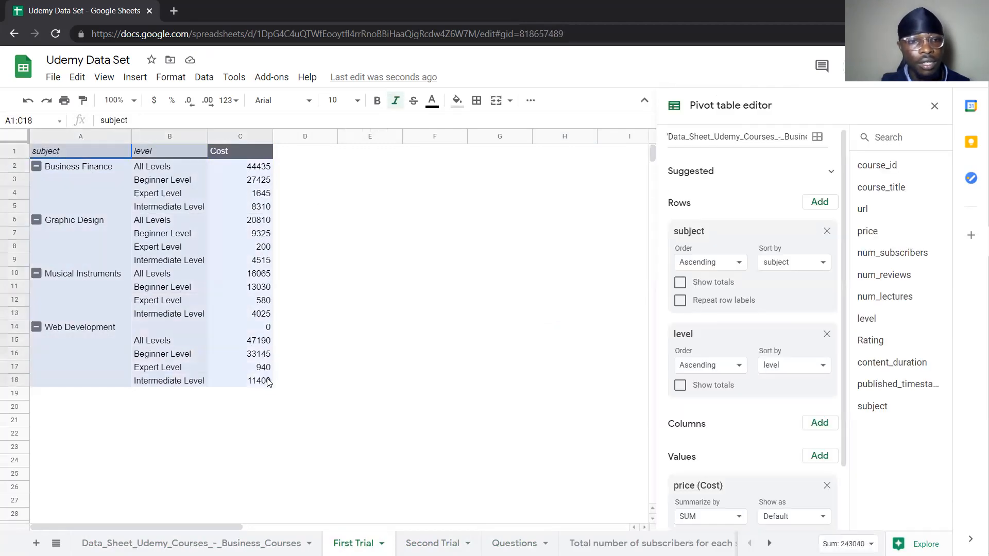
pyautogui.click(135, 76)
pyautogui.click(178, 258)
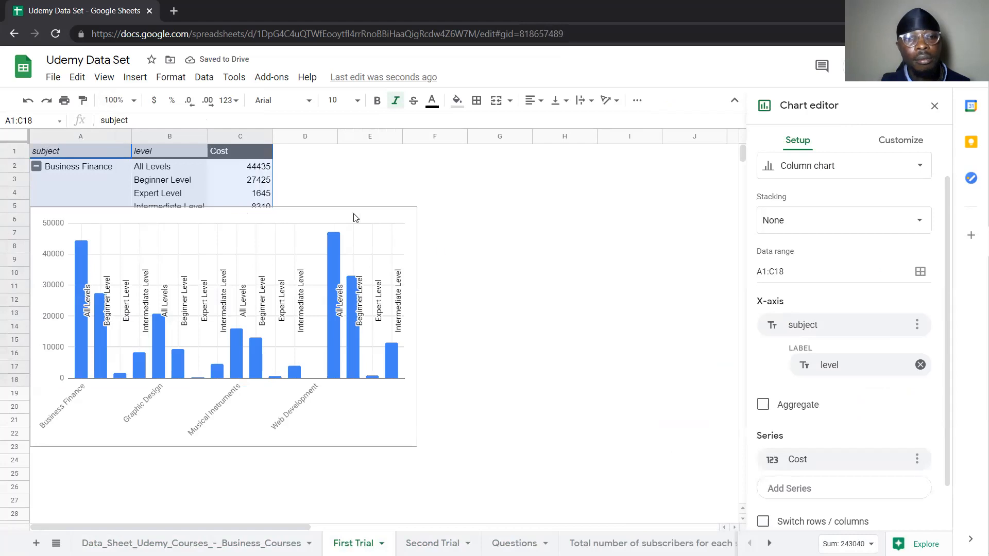
pyautogui.click(177, 215)
pyautogui.moveTo(177, 215); pyautogui.dragTo(460, 187)
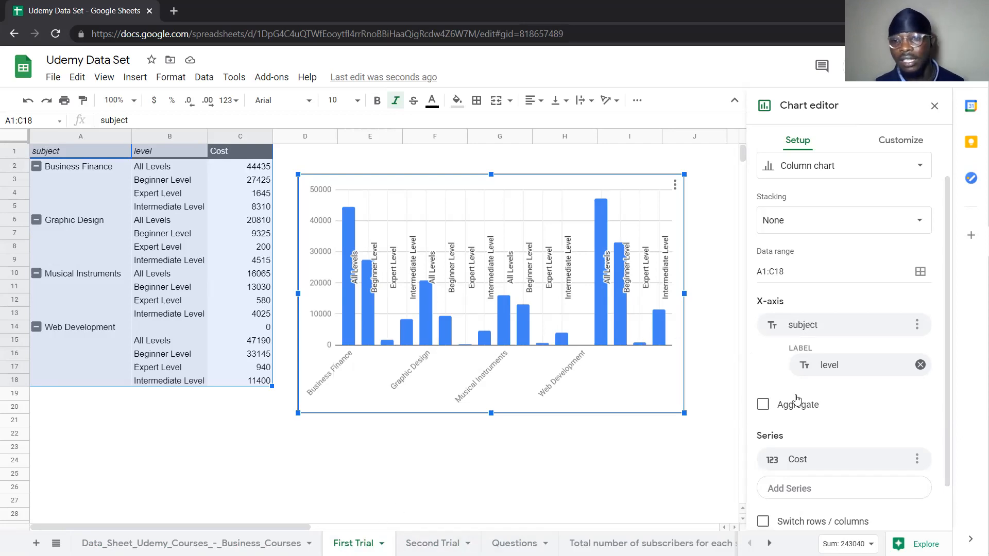
pyautogui.click(818, 169)
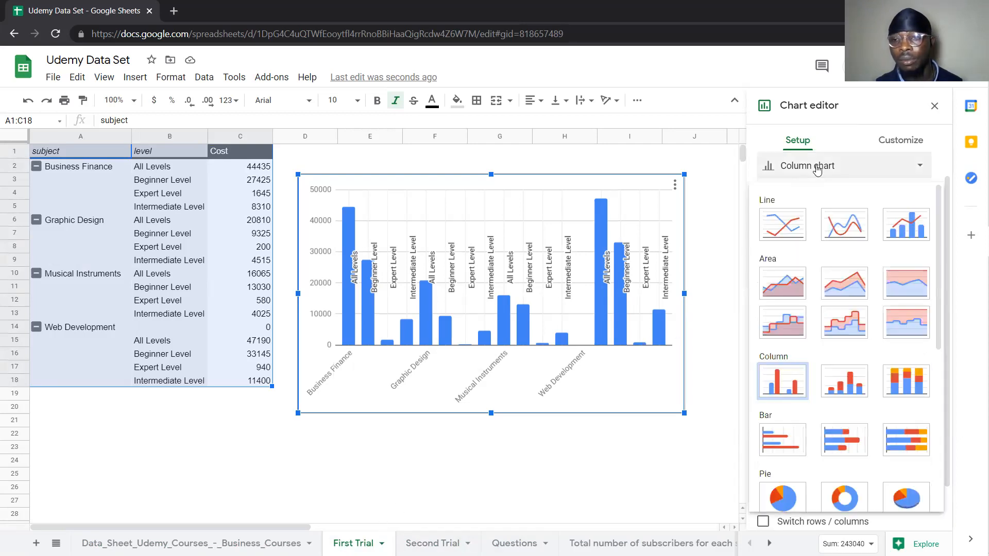
pyautogui.click(849, 387)
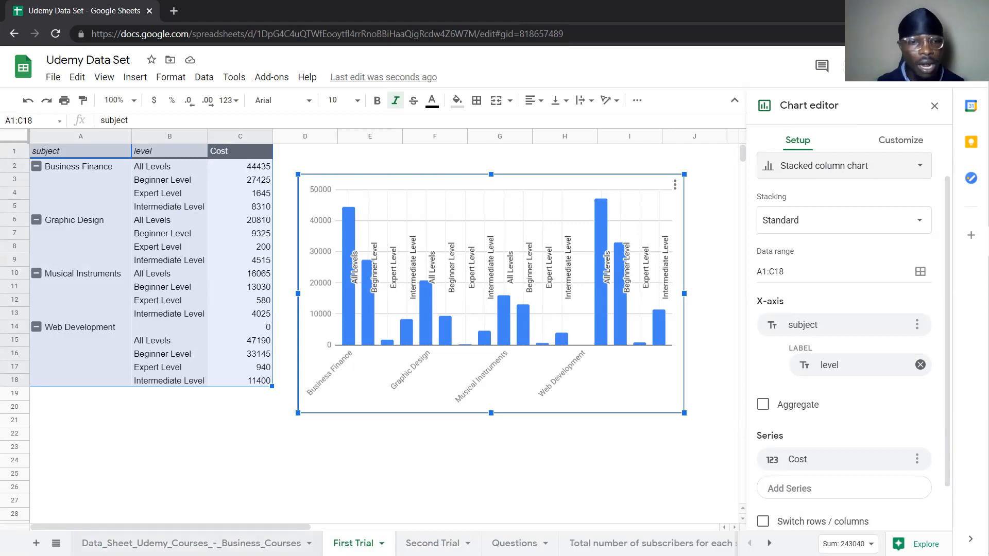
# - Create another pivot table on a new sheet from the Data_Sheet_Udemy_Courses_-_Business_Courses data, and rename the sheet "Final"
pyautogui.click(253, 543)
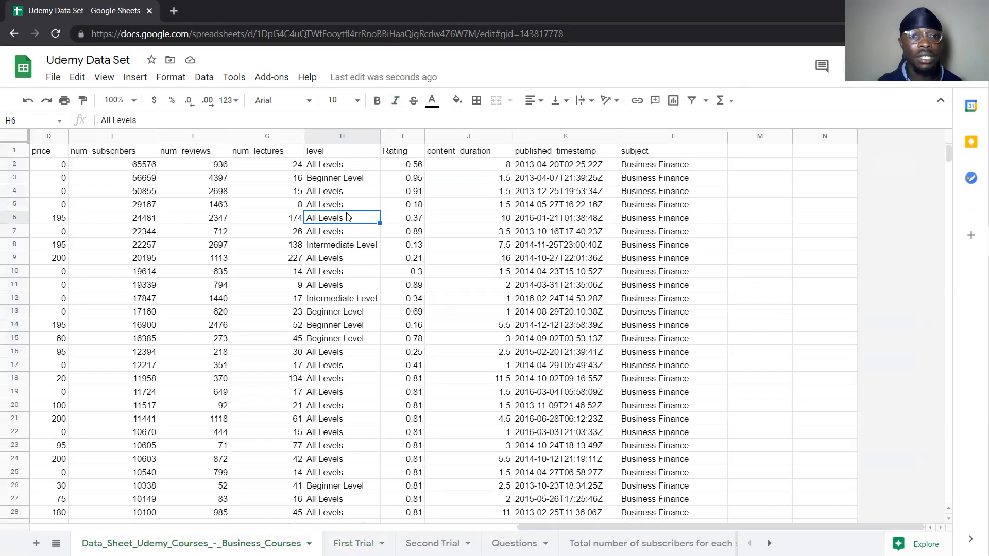
pyautogui.click(203, 79)
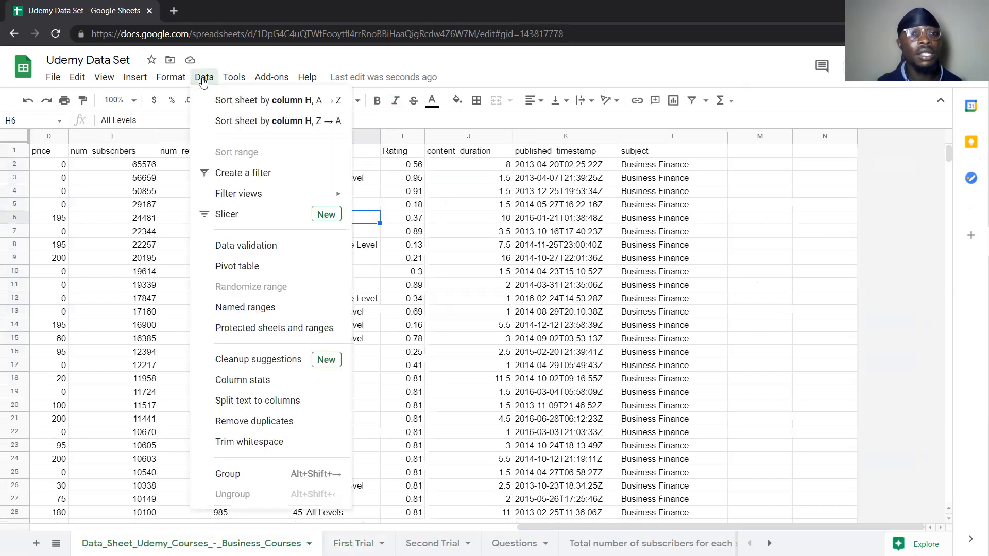
pyautogui.click(257, 269)
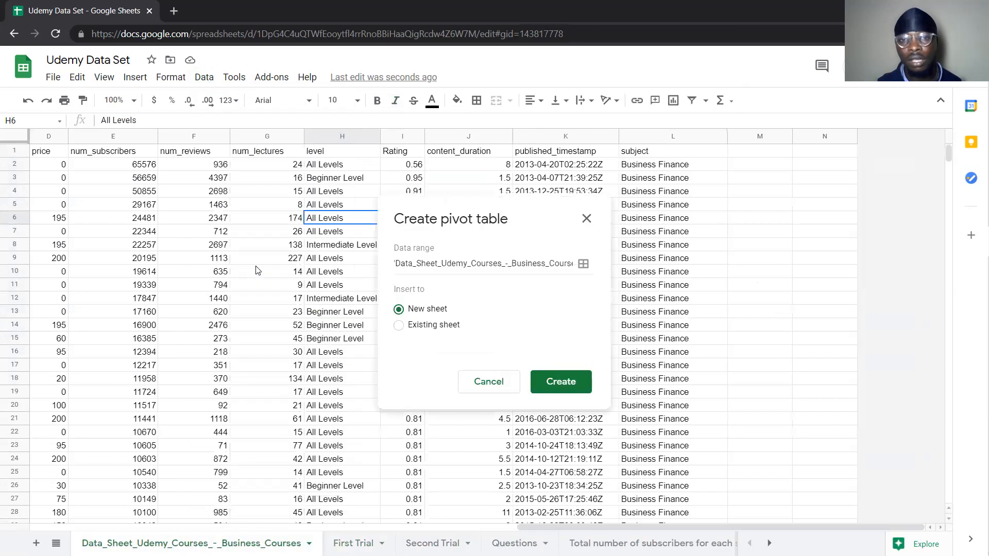
pyautogui.click(553, 390)
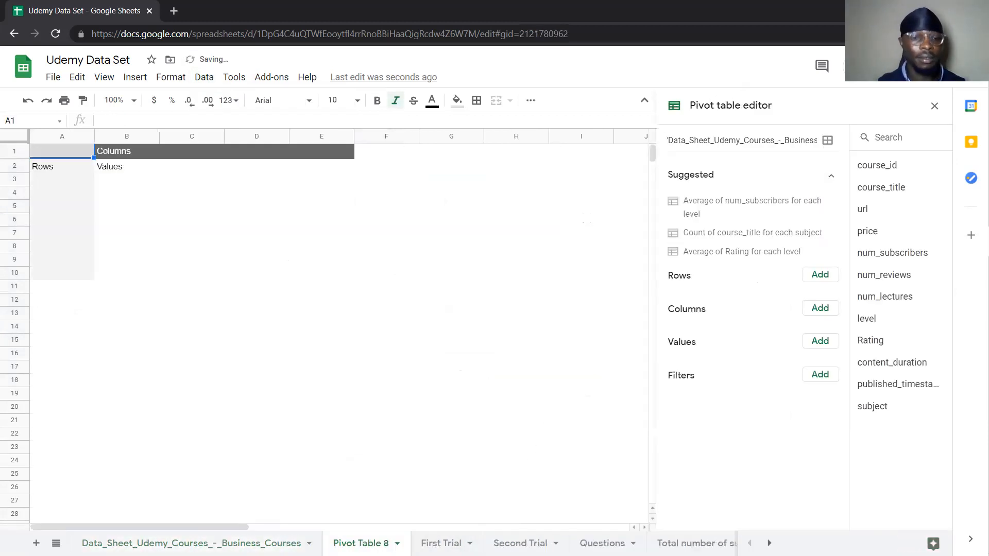
pyautogui.doubleClick(361, 543)
pyautogui.write('Final')
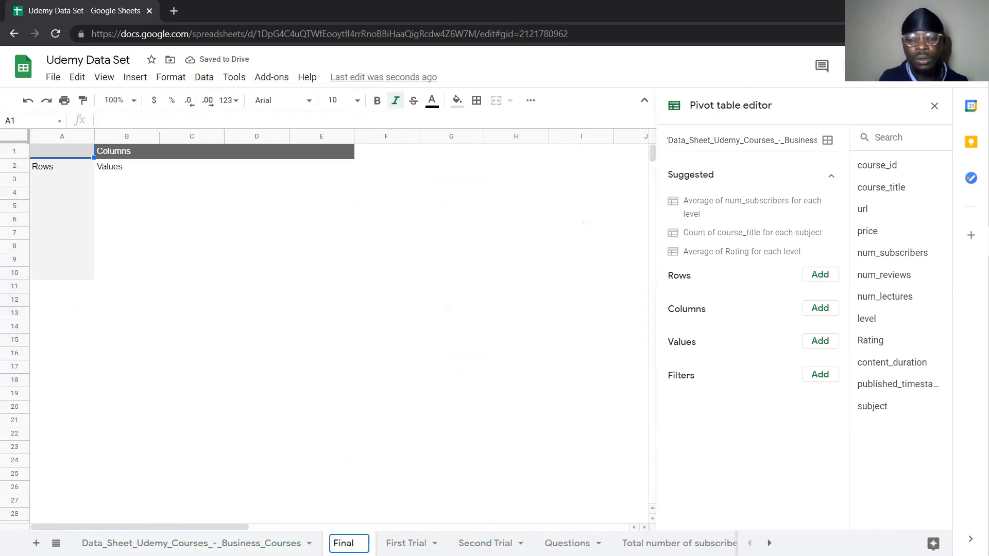
pyautogui.press('Return')
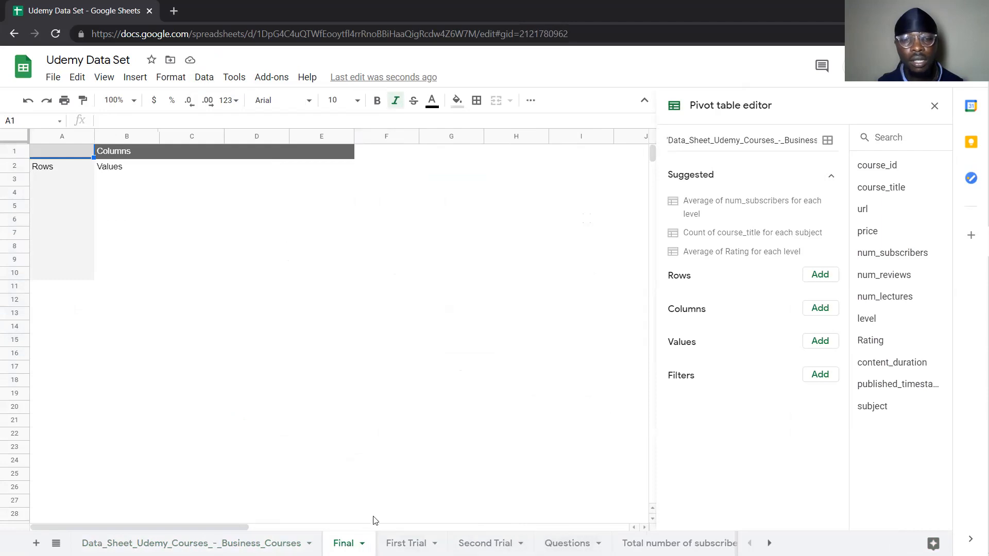
# - Add subject as rows and level as columns in the Final pivot table, and fit the column widths to their contents
pyautogui.click(820, 274)
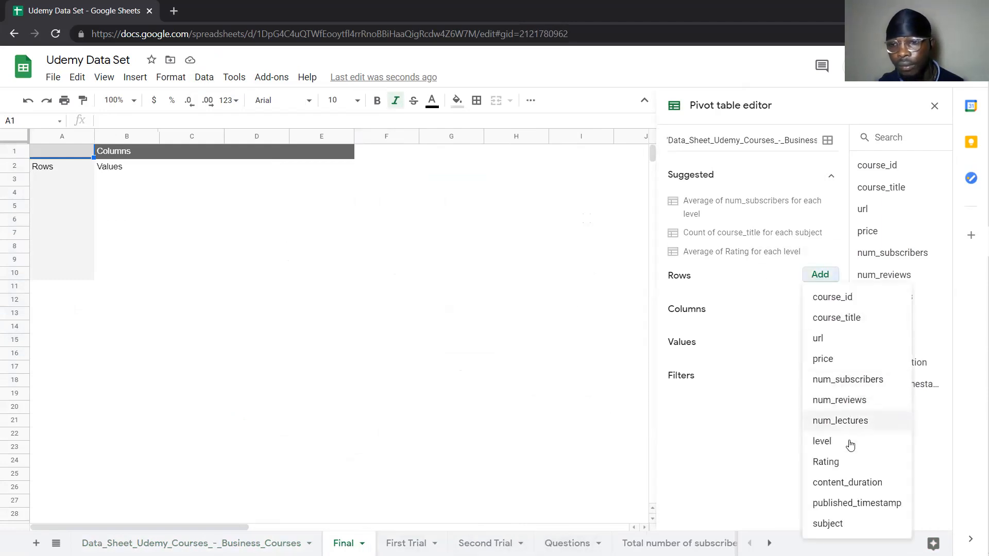
pyautogui.click(828, 523)
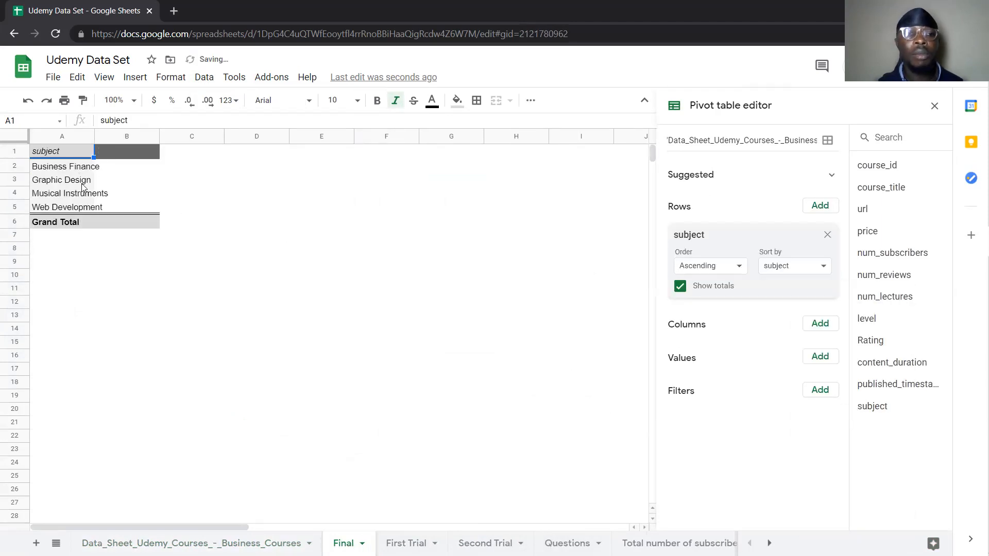
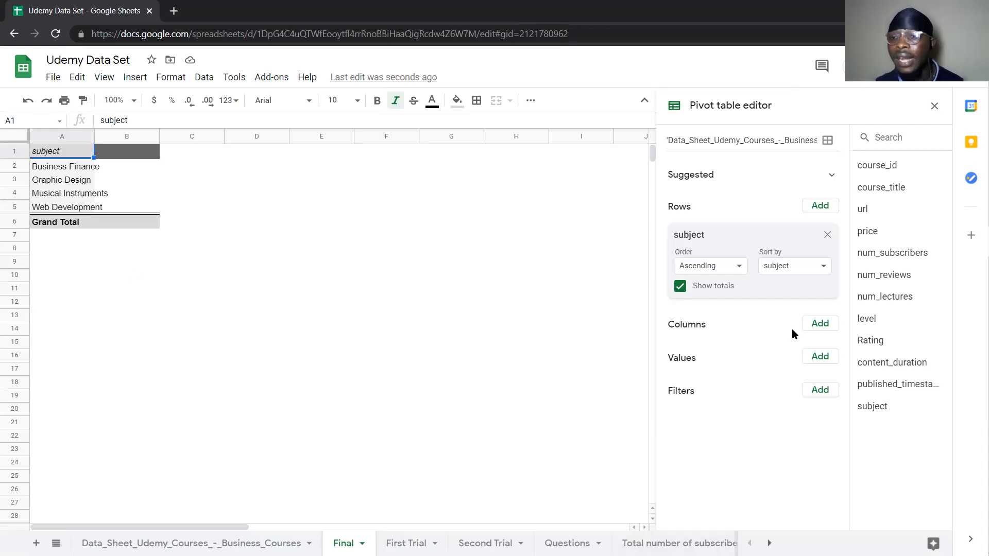
pyautogui.click(815, 325)
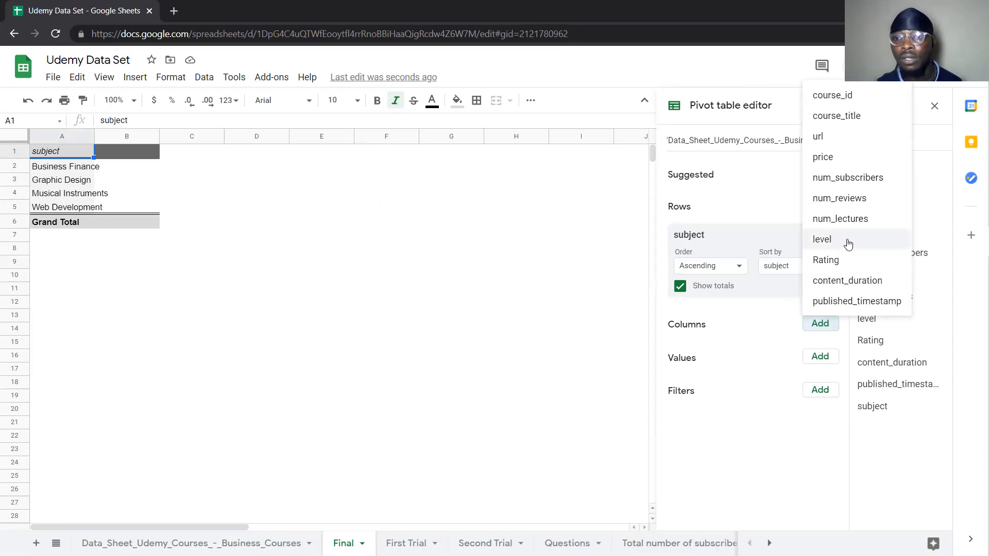
pyautogui.click(824, 242)
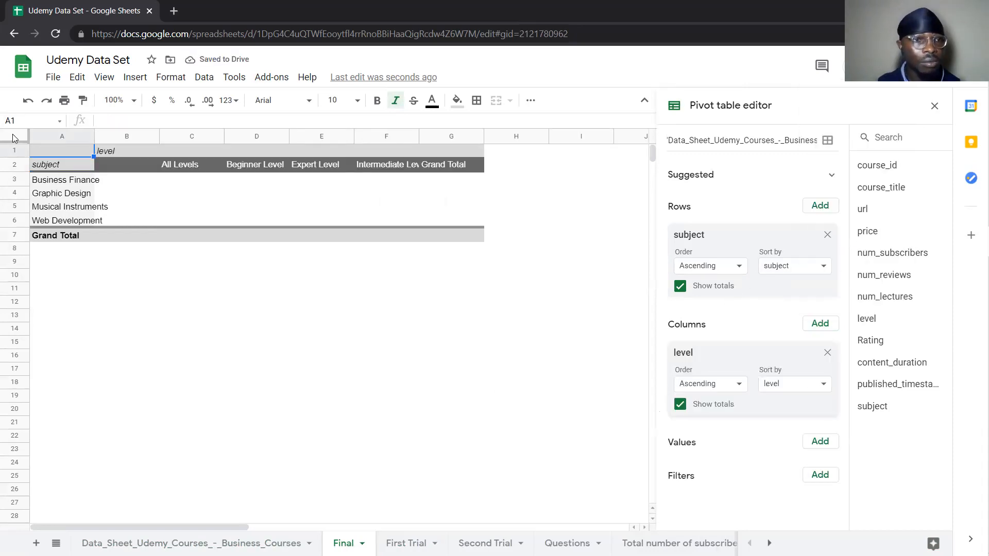
pyautogui.hotkey('ctrl', 'a')
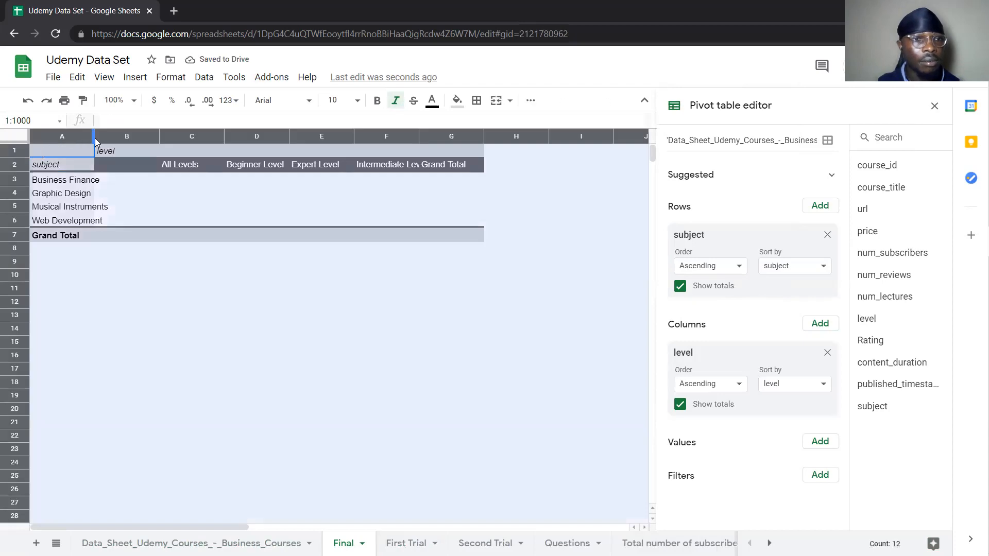
pyautogui.doubleClick(92, 134)
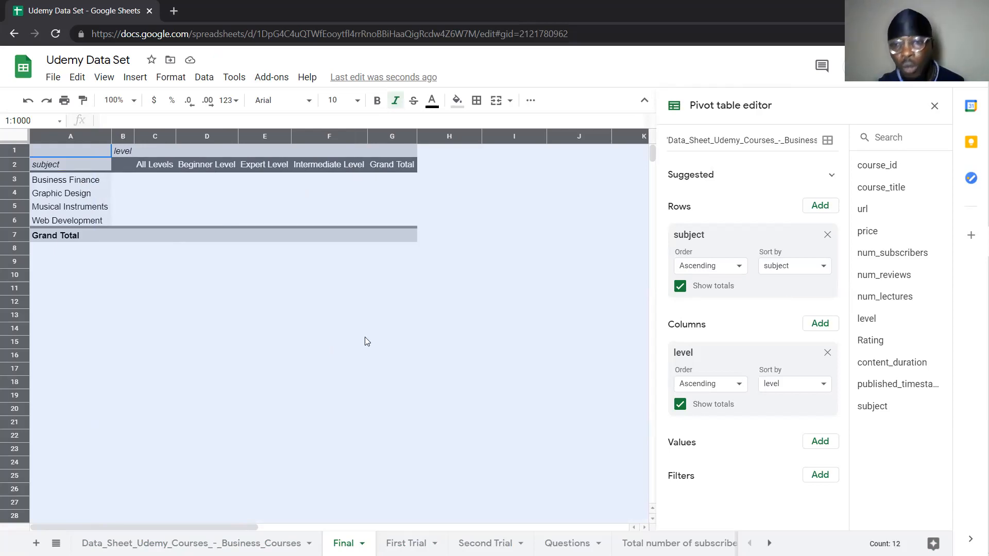
# - Add price as a value summarized by AVERAGE in the Final pivot table, and refit the column widths
pyautogui.click(821, 443)
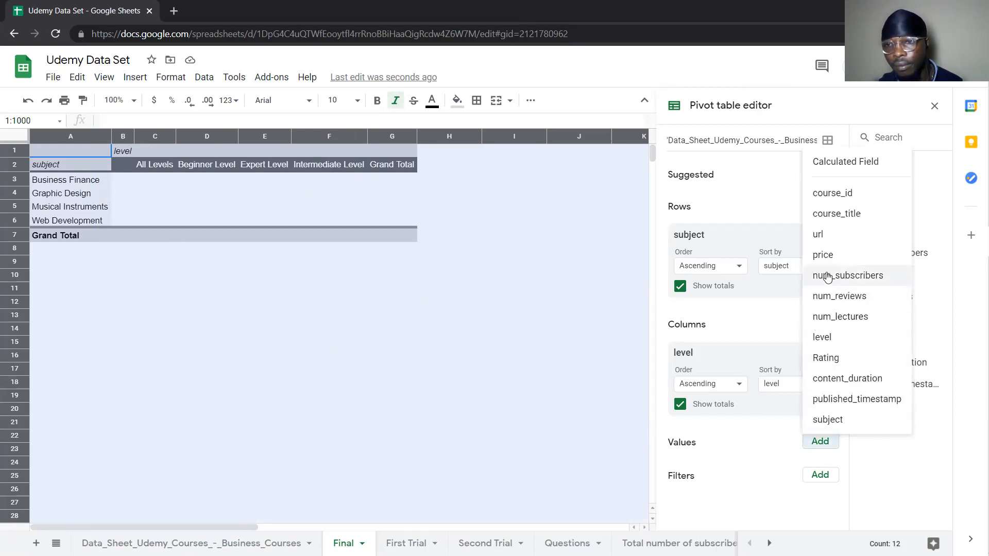
pyautogui.click(822, 254)
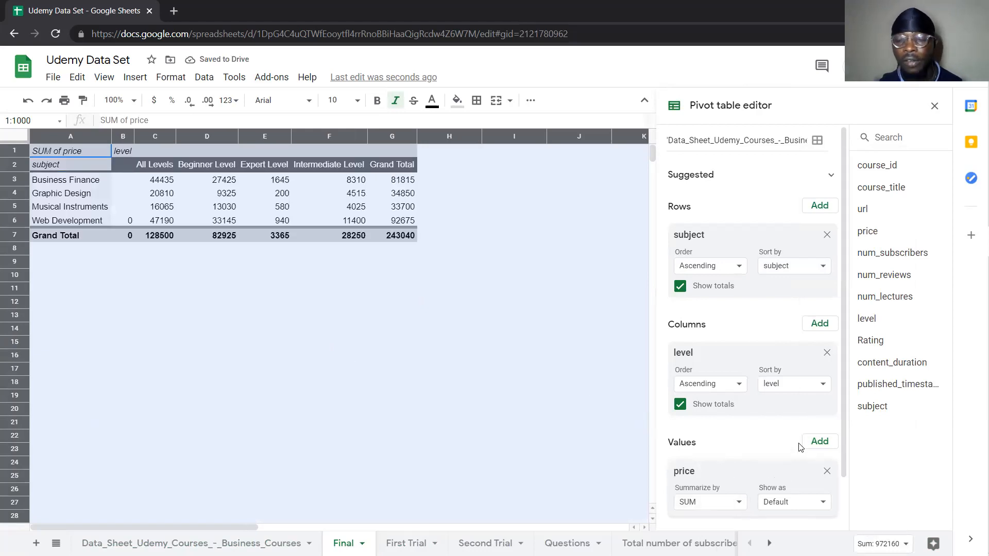
pyautogui.click(731, 505)
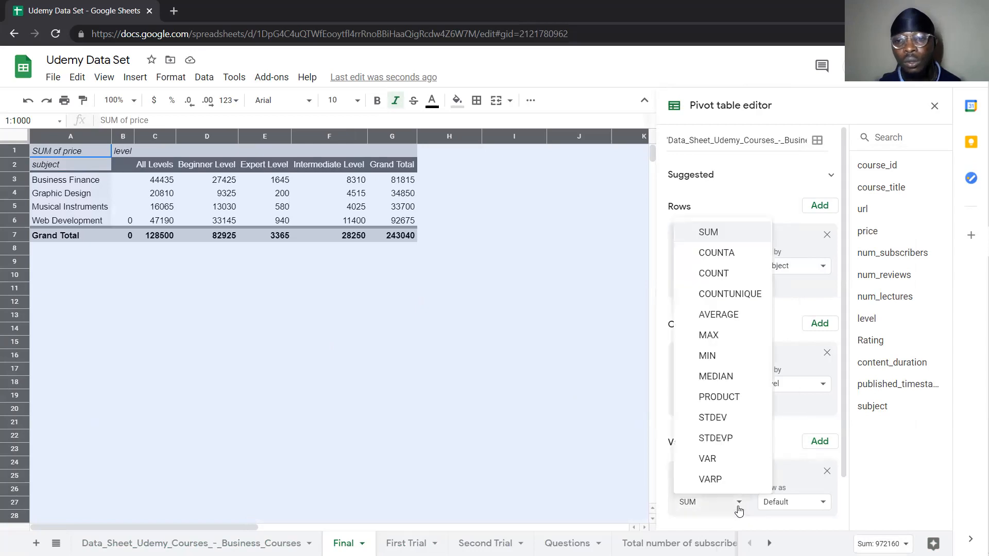
pyautogui.click(715, 322)
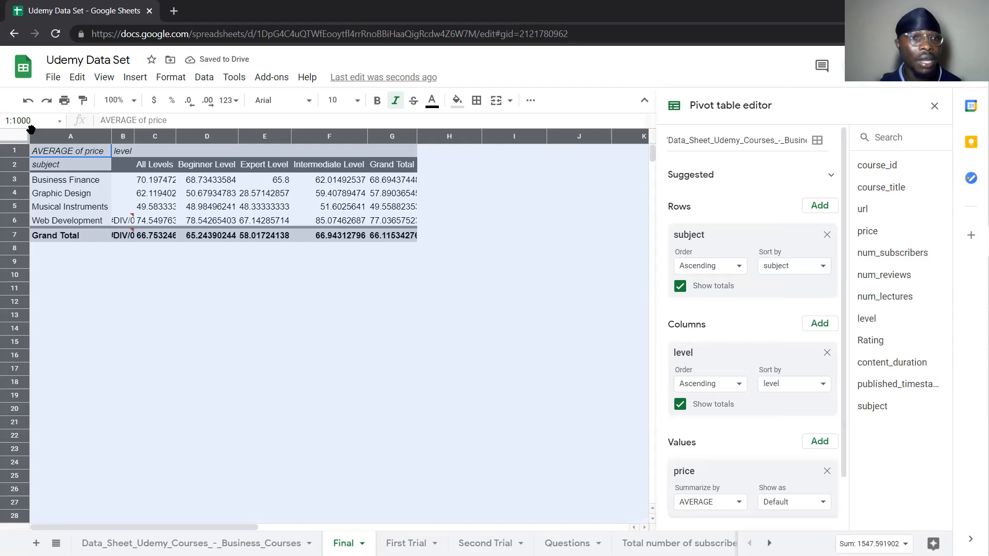
pyautogui.doubleClick(109, 136)
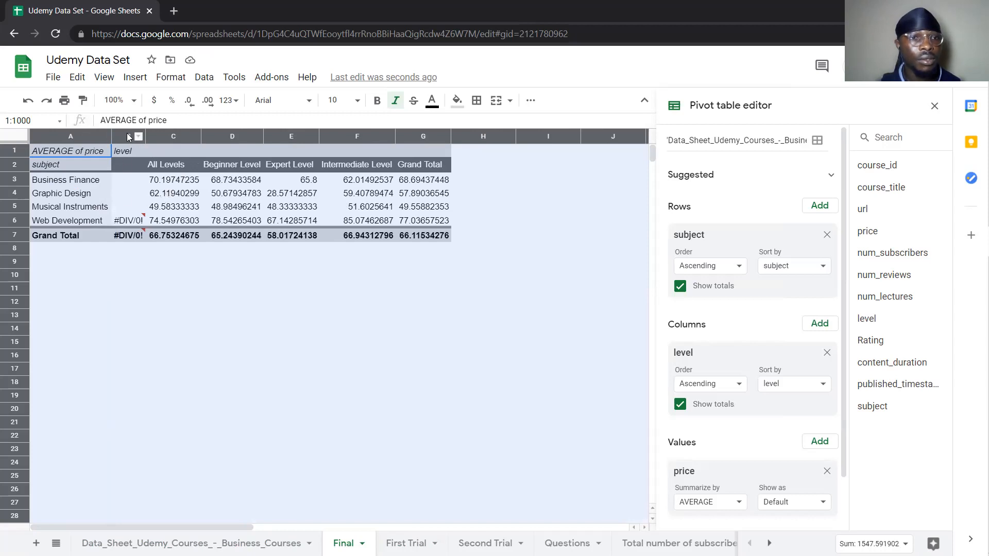
# - Hide column B, which holds the blank level, on the Final sheet
pyautogui.click(128, 137)
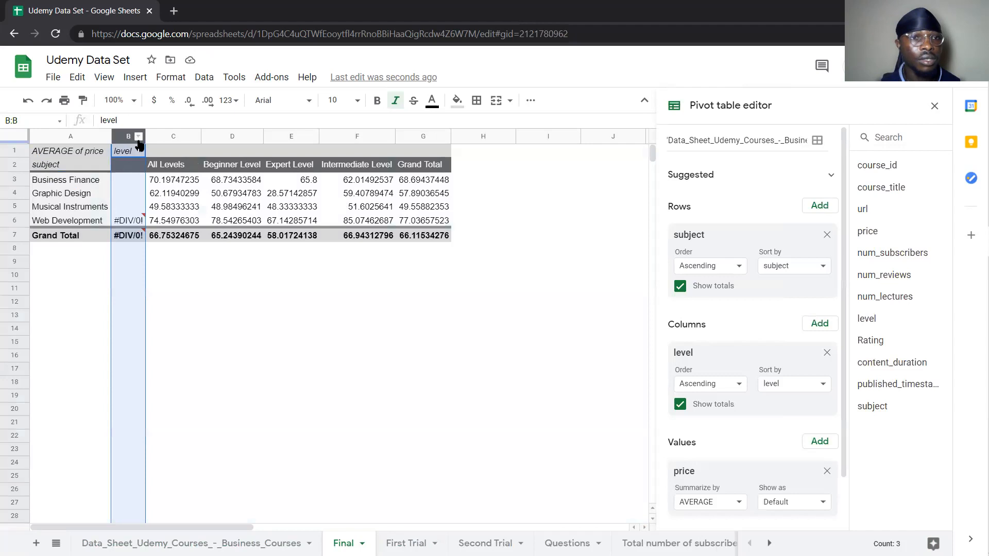
pyautogui.click(138, 138)
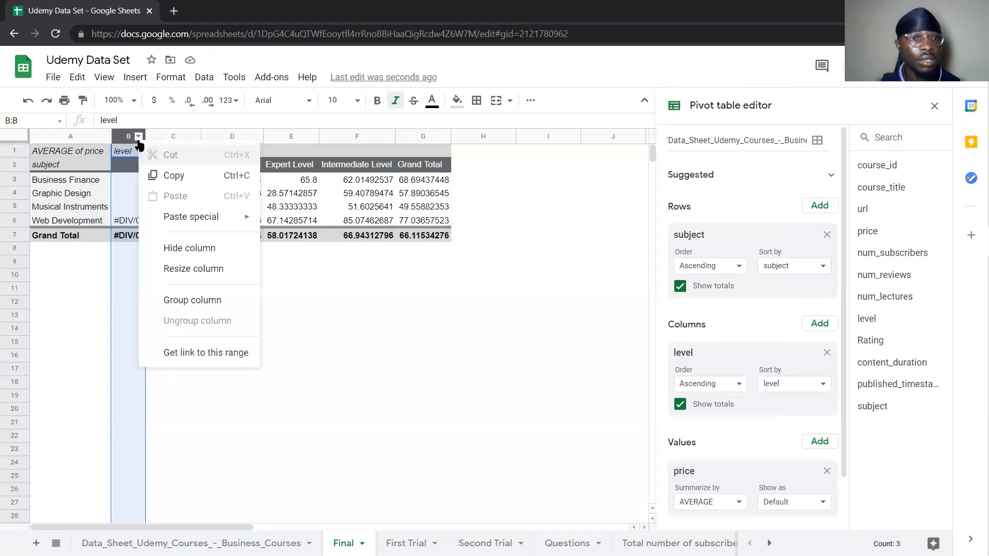
pyautogui.click(171, 249)
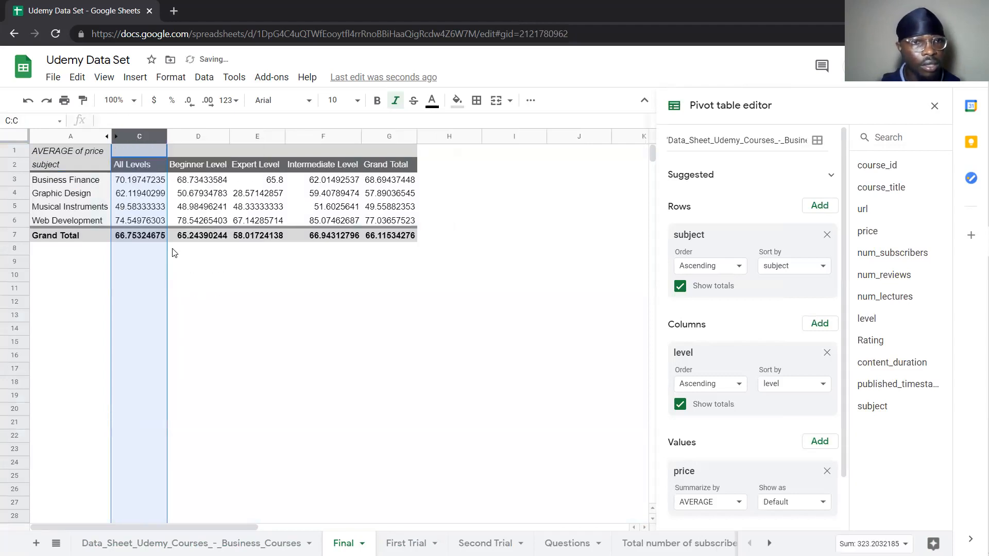
pyautogui.click(210, 304)
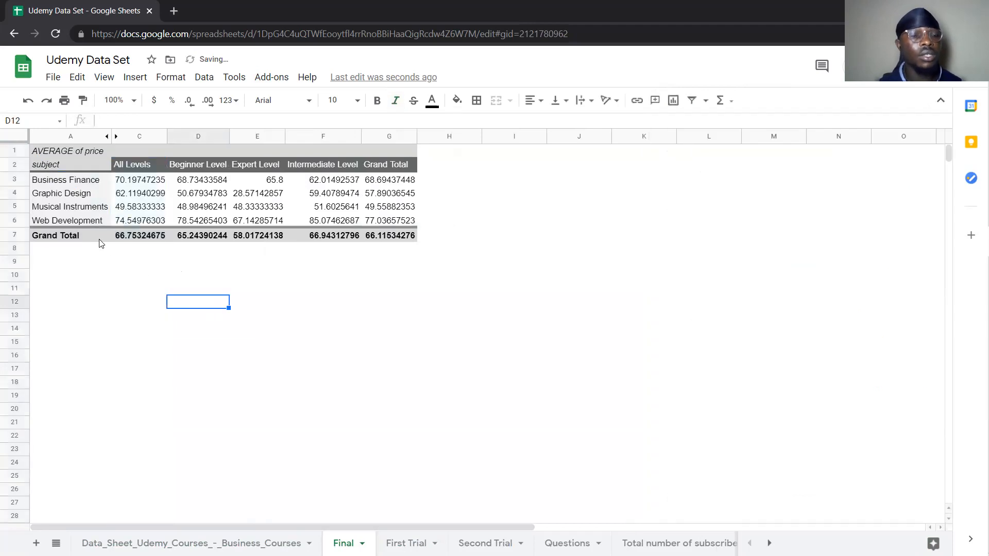
# - Insert a column chart of range A2:G6 from the Final pivot table
pyautogui.moveTo(50, 168); pyautogui.dragTo(390, 221)
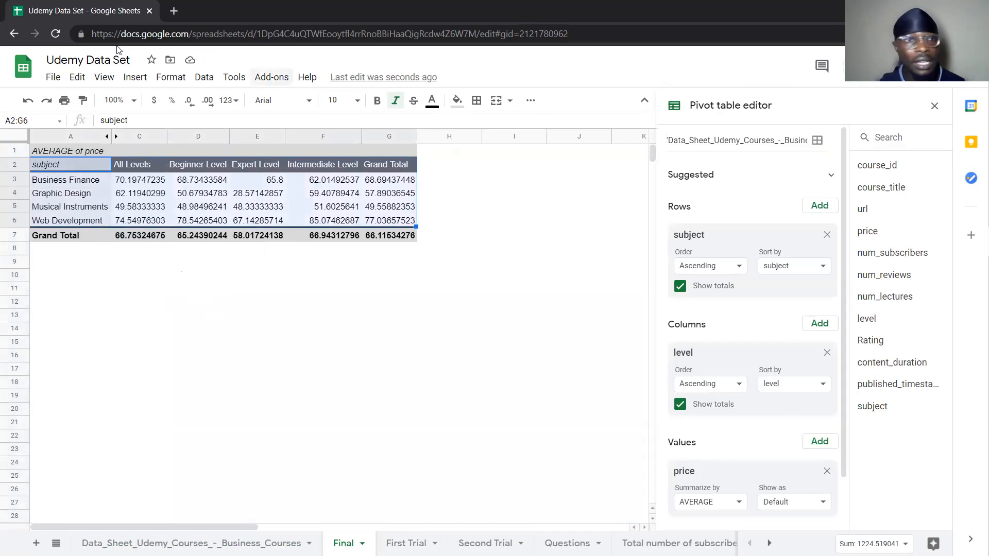
pyautogui.click(138, 77)
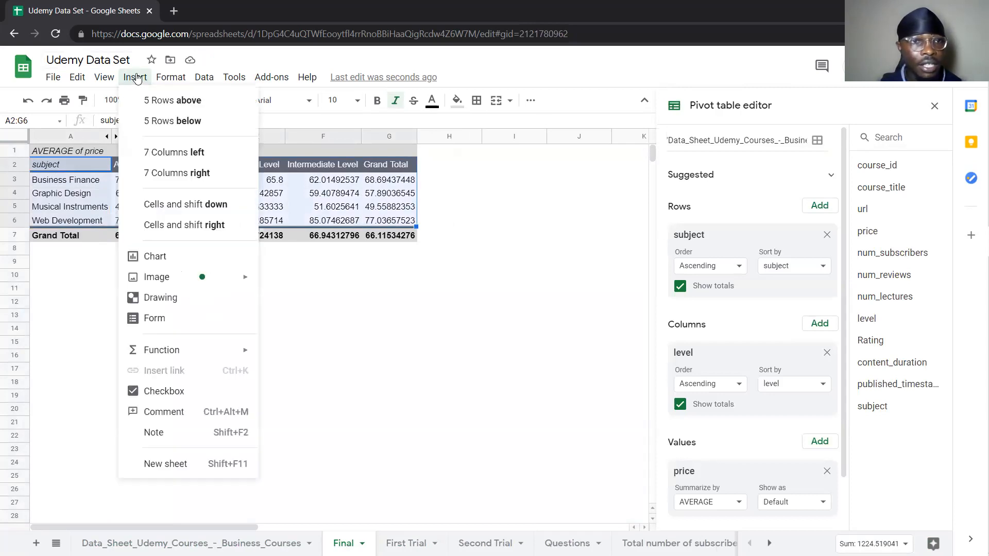
pyautogui.click(177, 258)
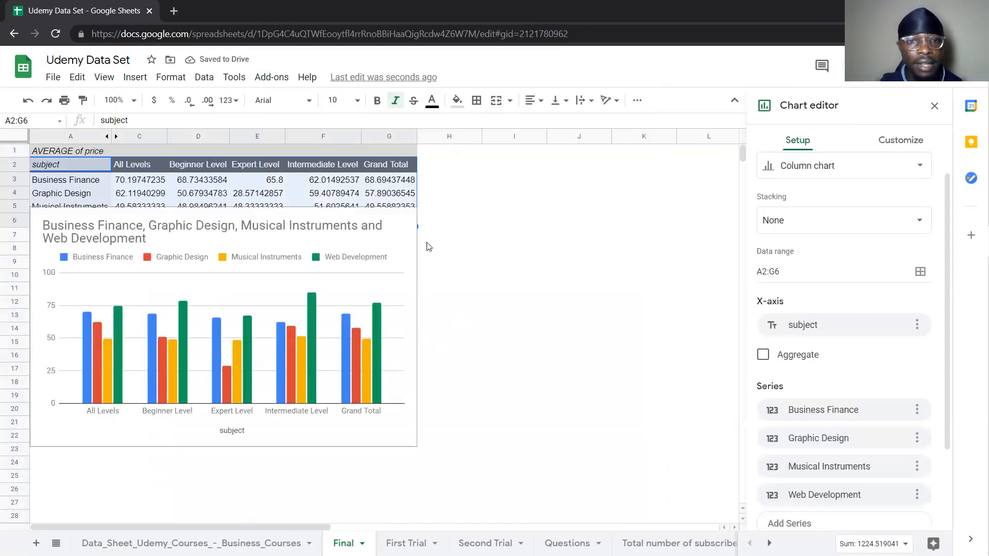
# - Move the column chart below the pivot table, enlarge it slightly, and turn off the row/column switch so subjects form the x-axis
pyautogui.moveTo(170, 220); pyautogui.dragTo(417, 272)
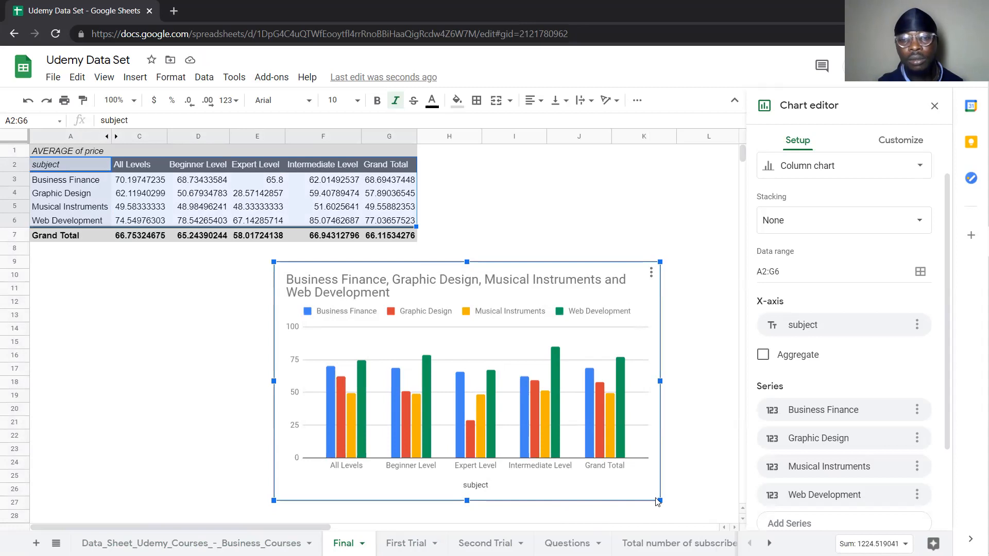
pyautogui.moveTo(667, 500); pyautogui.dragTo(690, 498)
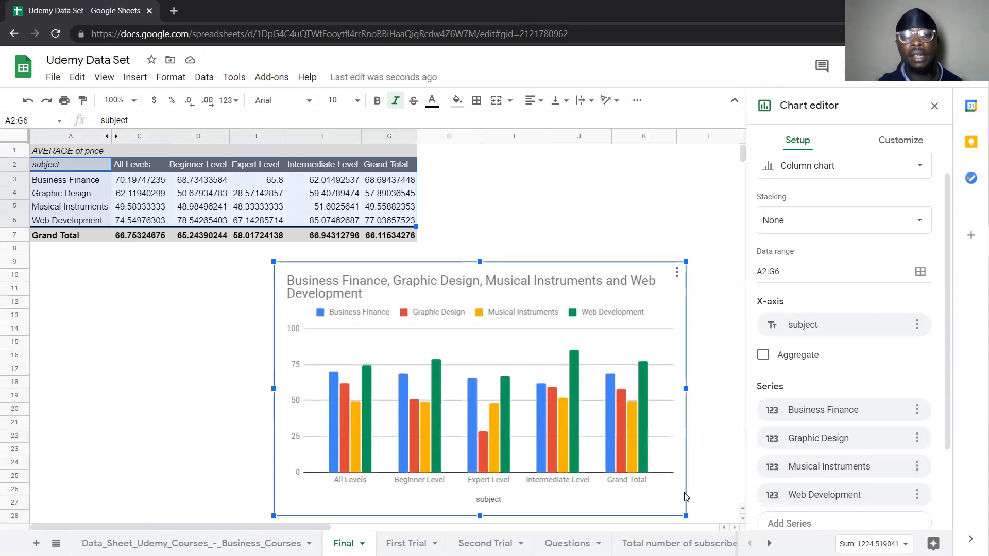
pyautogui.scroll(-2, 866, 404)
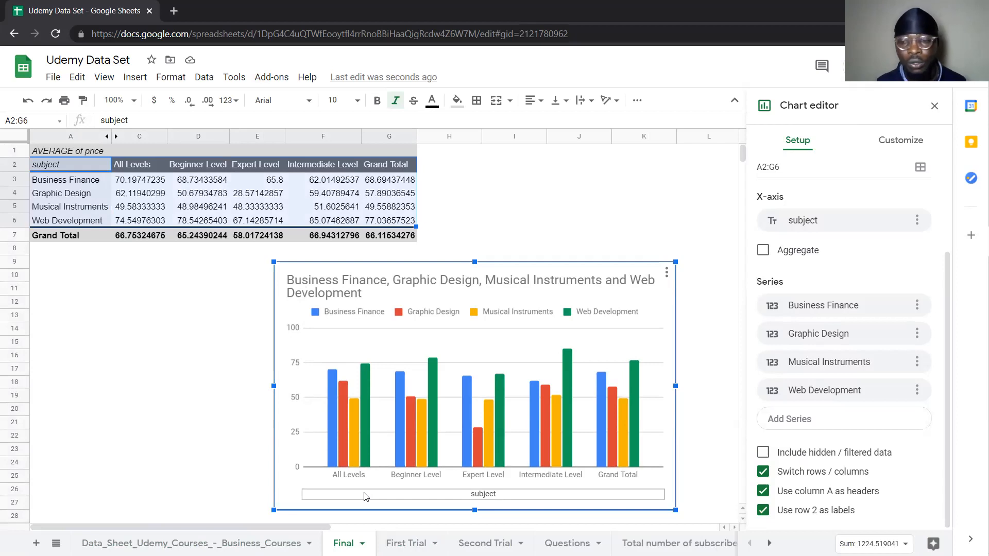
pyautogui.click(761, 472)
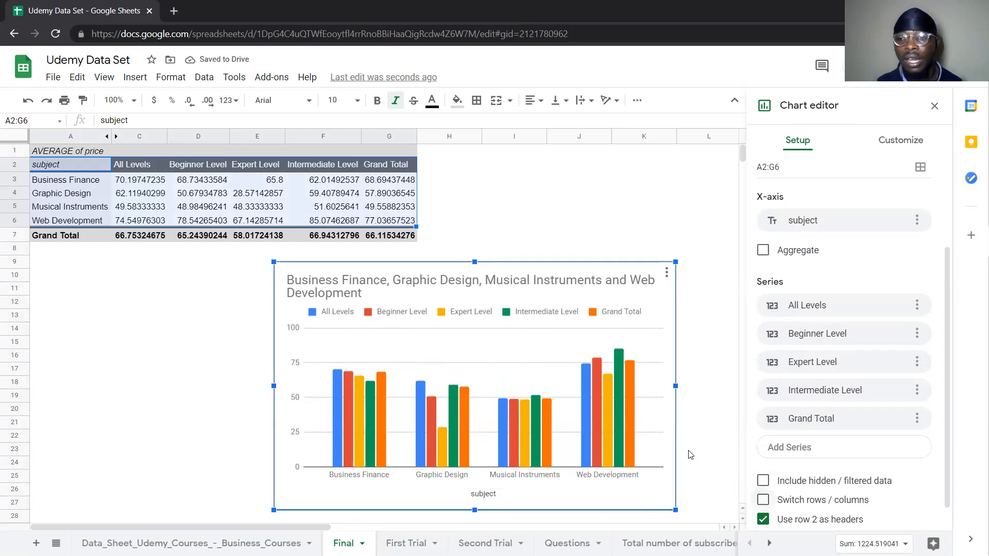
pyautogui.click(919, 454)
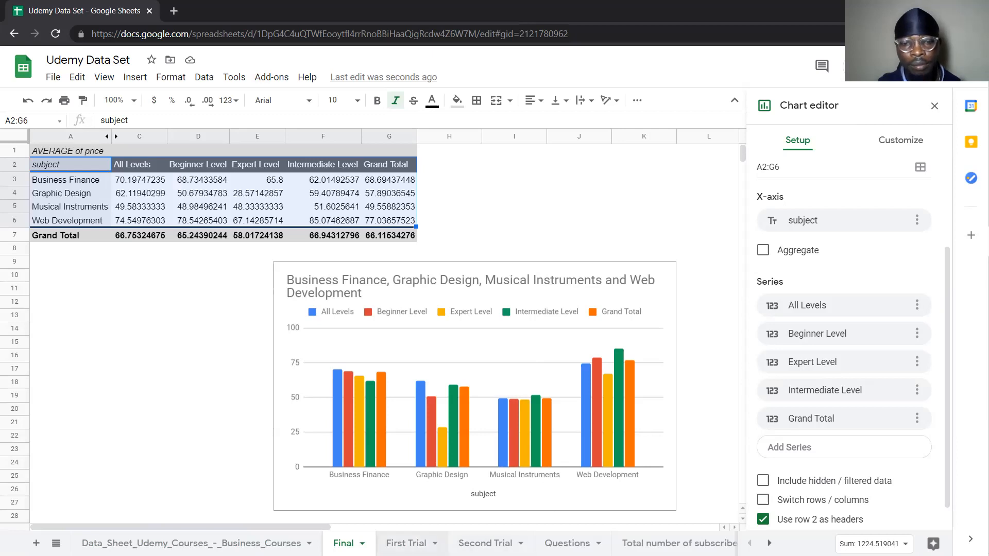
# - Check the cost chart on the First Trial sheet, and reposition the Final sheet's column chart directly beneath the pivot table
pyautogui.click(407, 543)
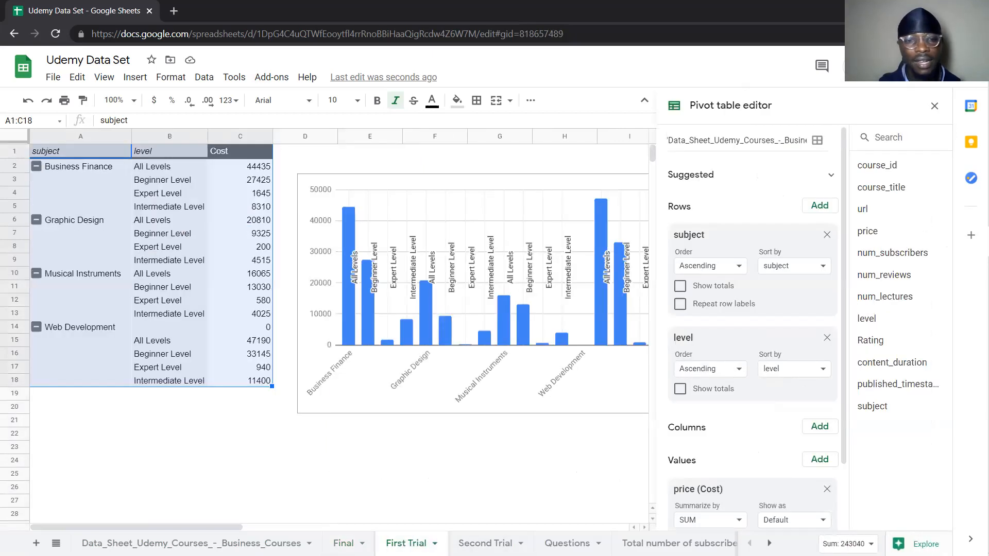
pyautogui.click(343, 543)
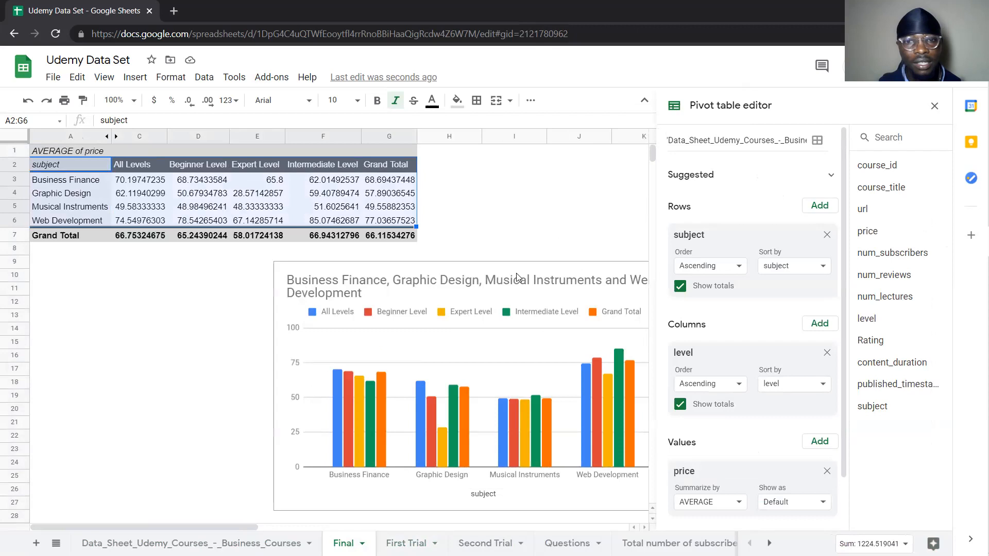
pyautogui.click(366, 283)
pyautogui.moveTo(367, 270); pyautogui.dragTo(143, 279)
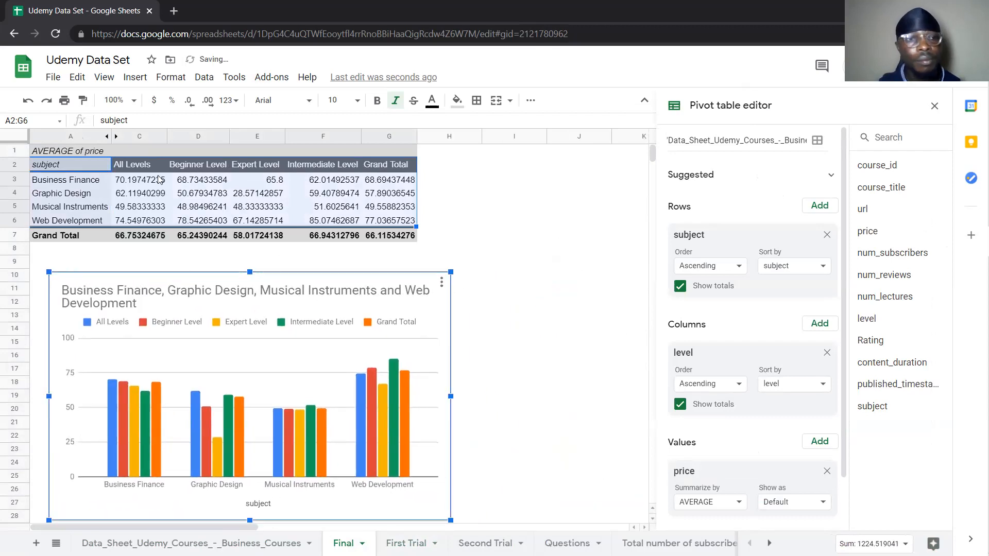
# - Insert a second column chart of range A2:G6 on the Final sheet and place it beside the first chart
pyautogui.click(45, 163)
pyautogui.moveTo(46, 164); pyautogui.dragTo(383, 222)
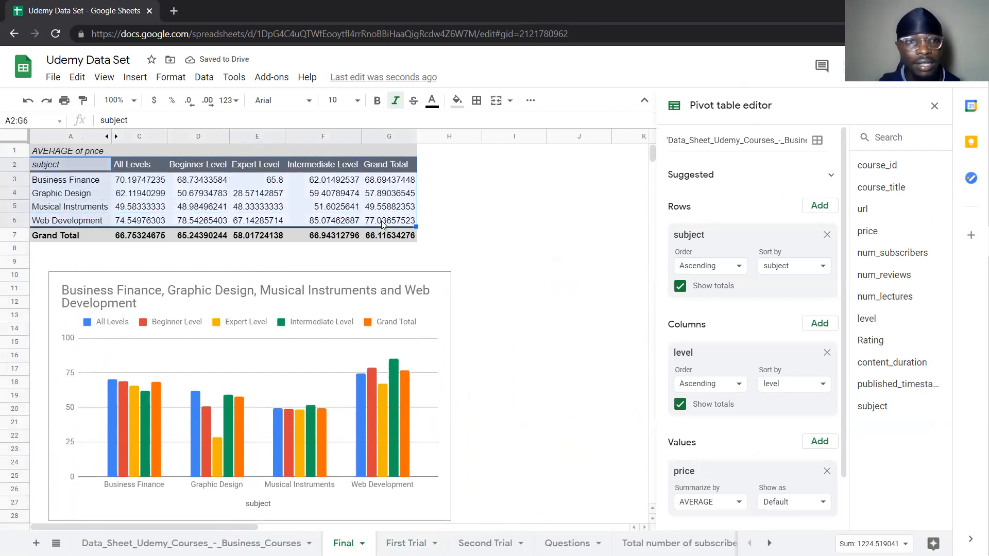
pyautogui.click(135, 77)
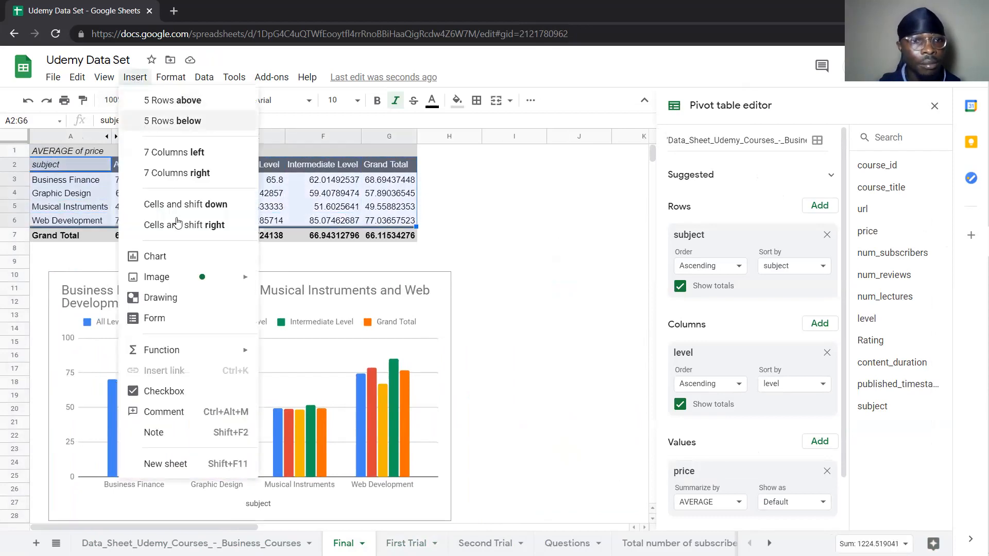
pyautogui.click(178, 262)
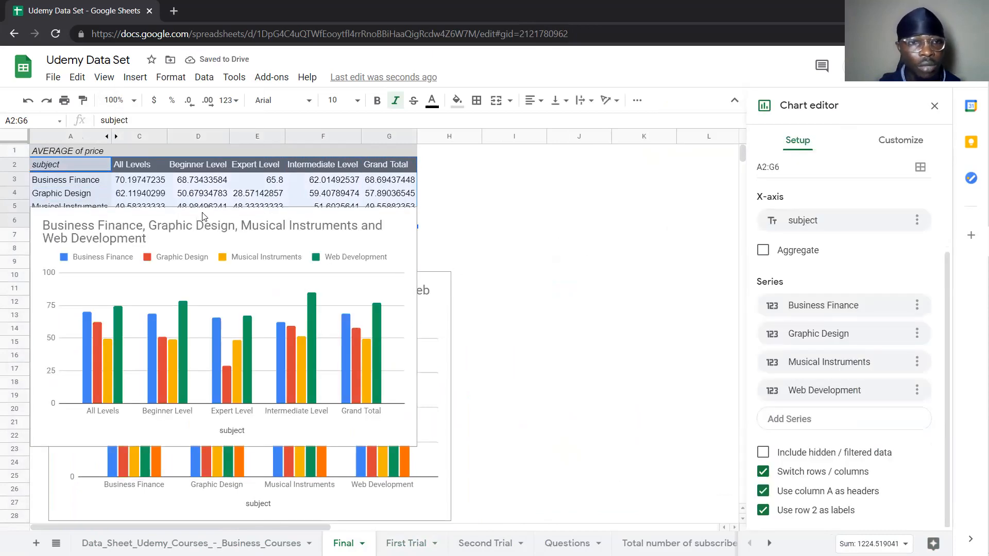
pyautogui.moveTo(203, 217); pyautogui.dragTo(504, 217)
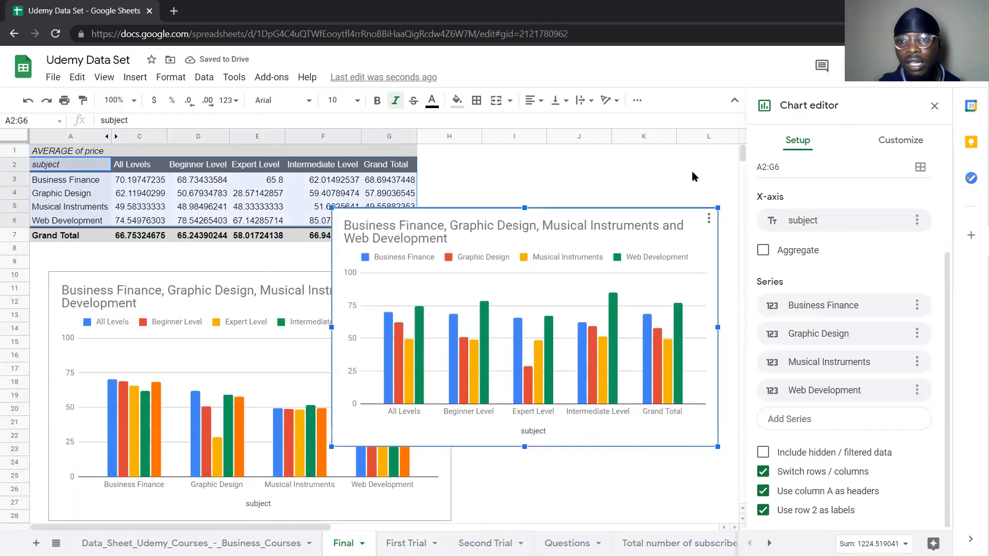
# - Change the second A2:G6 chart to a stacked column chart
pyautogui.scroll(3, 826, 264)
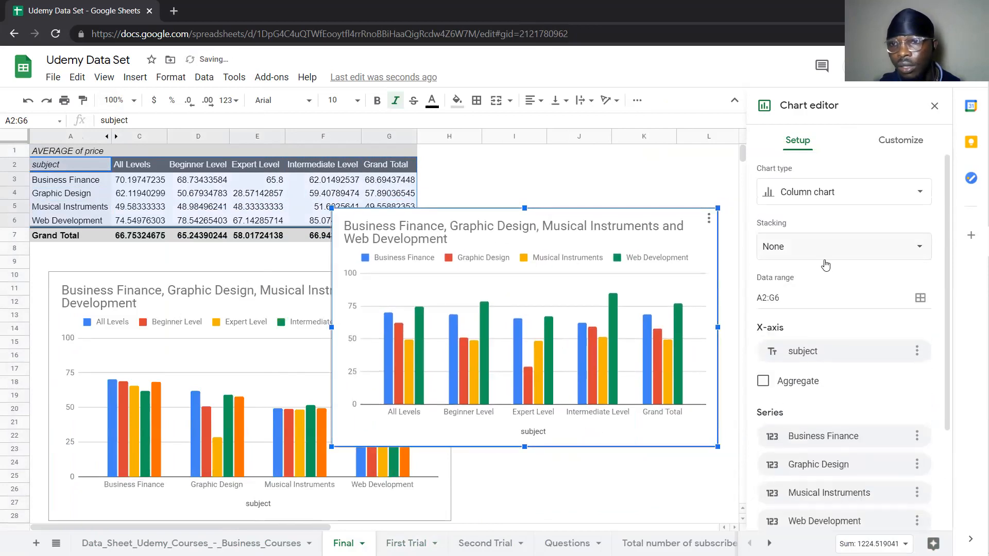
pyautogui.click(820, 196)
pyautogui.scroll(-2, 856, 436)
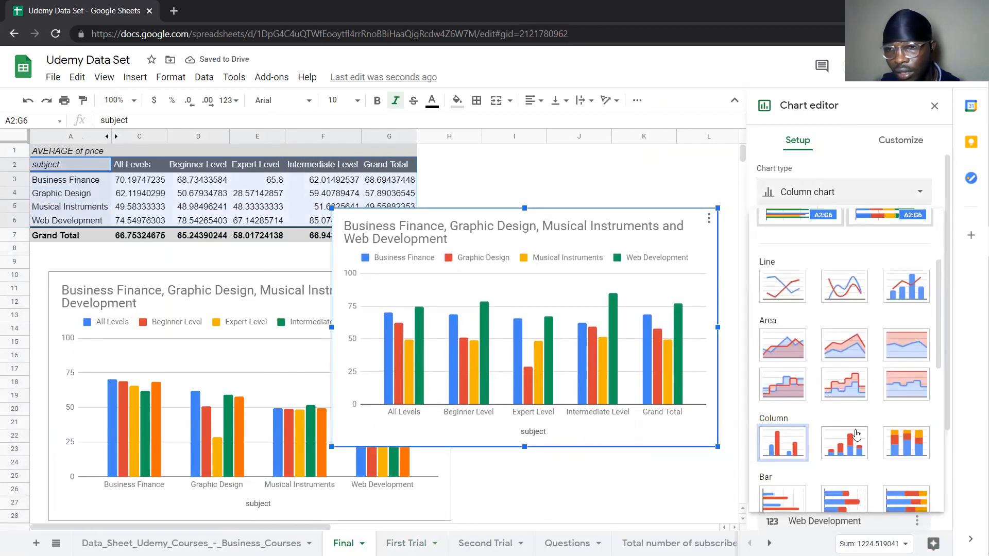
pyautogui.scroll(-2, 857, 436)
pyautogui.click(843, 384)
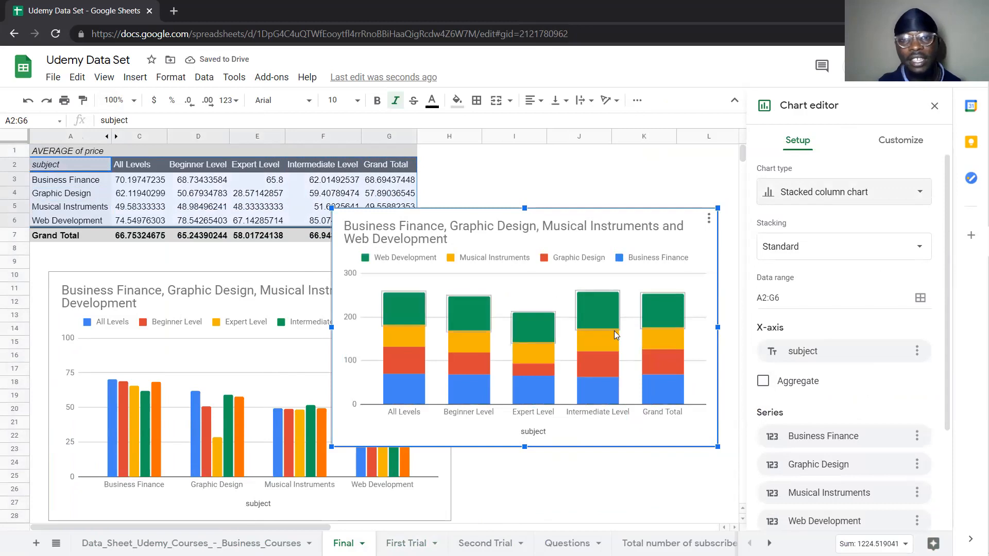
# - Turn off the row/column switch for the stacked chart so levels stack within each subject, and move it slightly lower
pyautogui.scroll(-3, 858, 484)
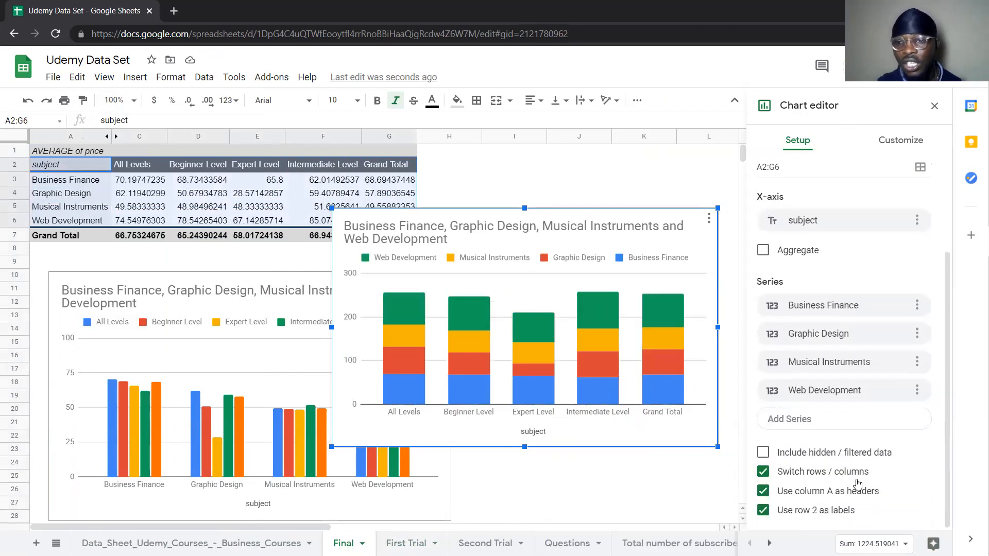
pyautogui.click(763, 472)
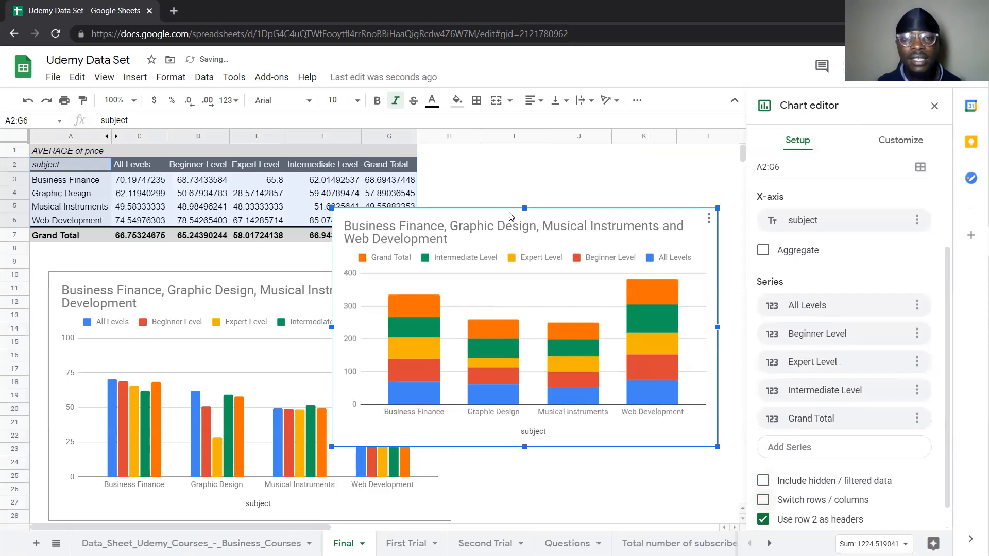
pyautogui.moveTo(570, 198); pyautogui.dragTo(521, 260)
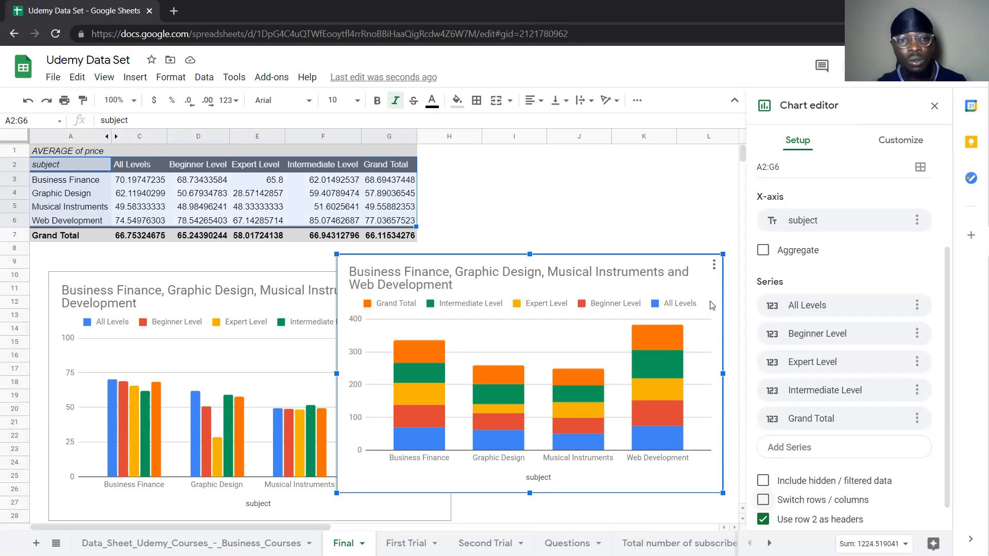
# - Delete both A2:G6 charts, which include the Grand Total column, from the Final sheet
pyautogui.press('Delete')
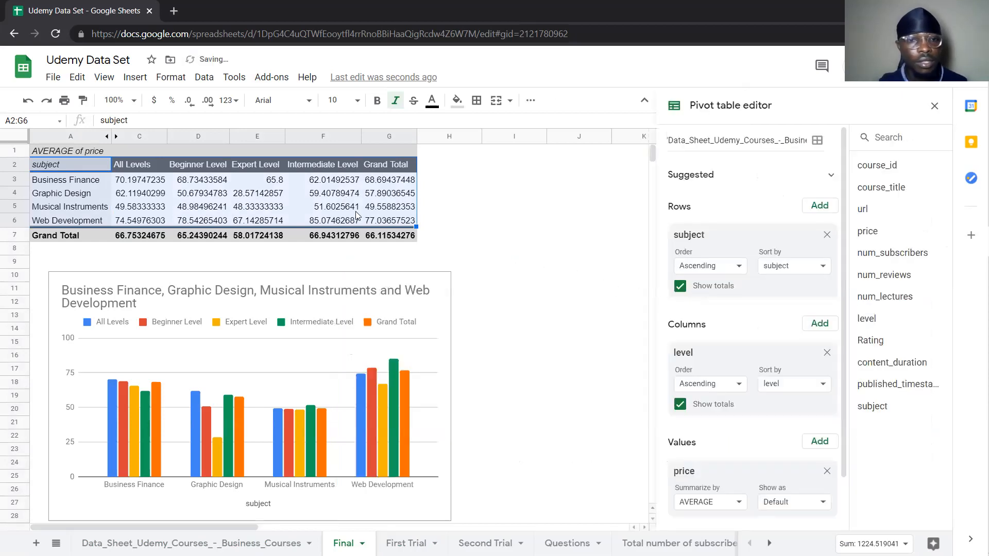
pyautogui.click(401, 310)
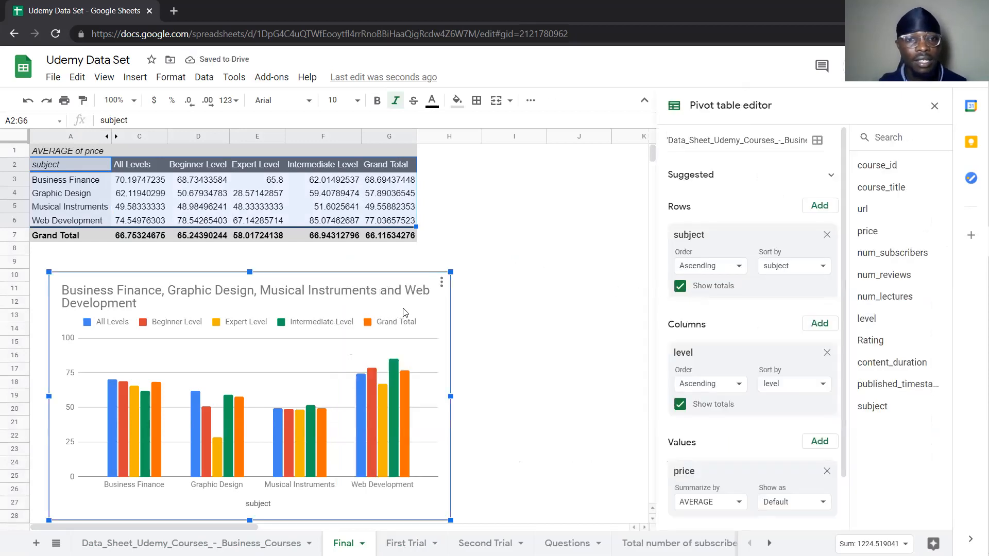
pyautogui.press('Delete')
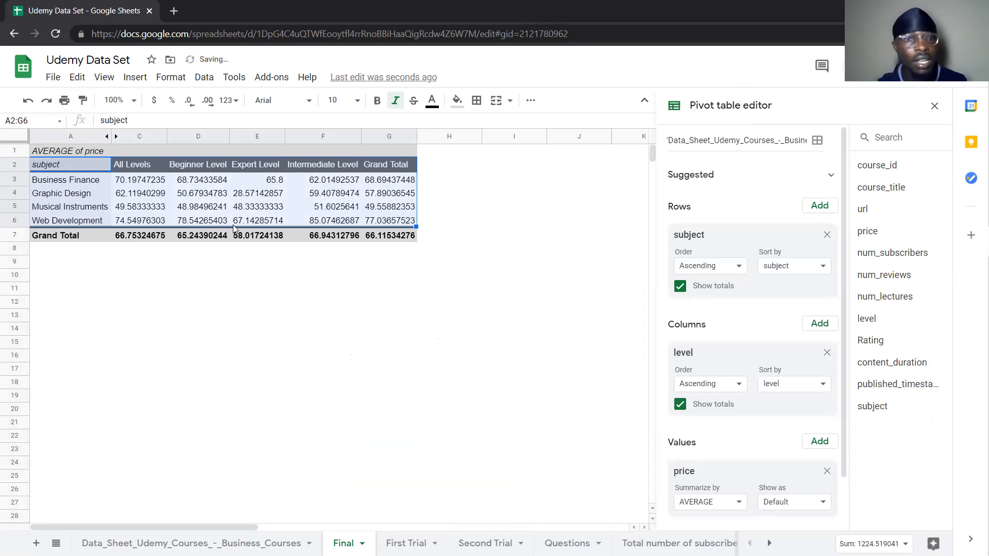
# - Insert a column chart of range A2:F6, leaving out the Grand Total column, and move it below the pivot table
pyautogui.moveTo(65, 164); pyautogui.dragTo(325, 227)
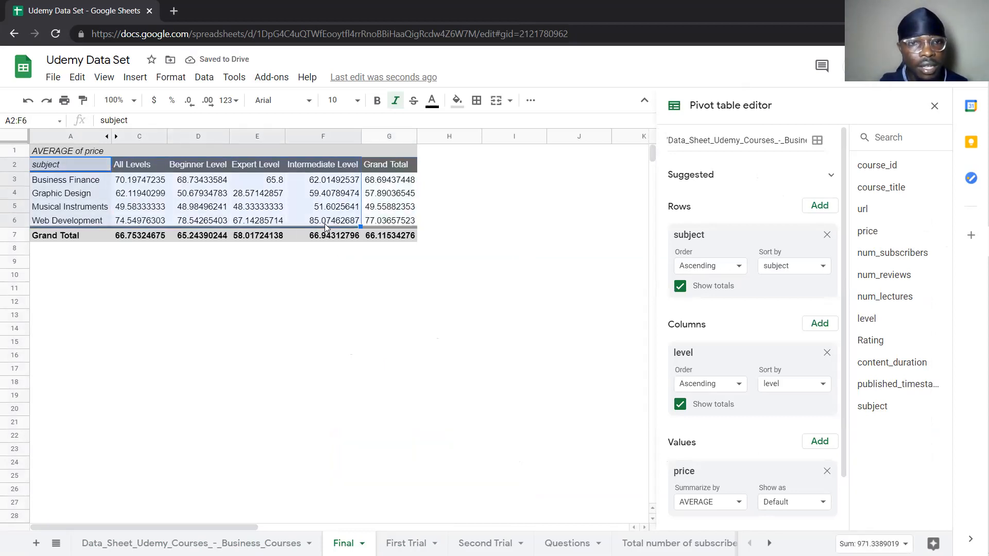
pyautogui.click(133, 79)
pyautogui.click(154, 256)
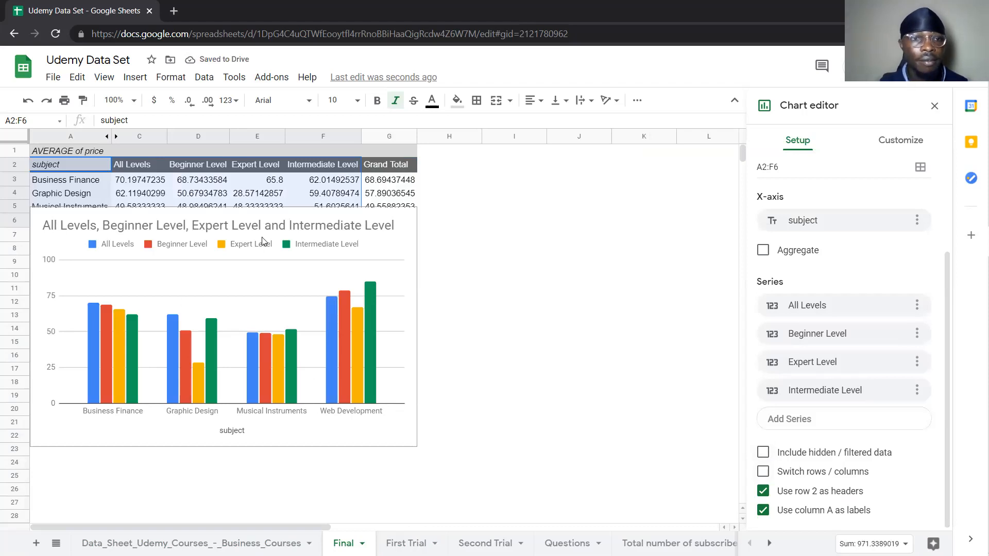
pyautogui.click(70, 164)
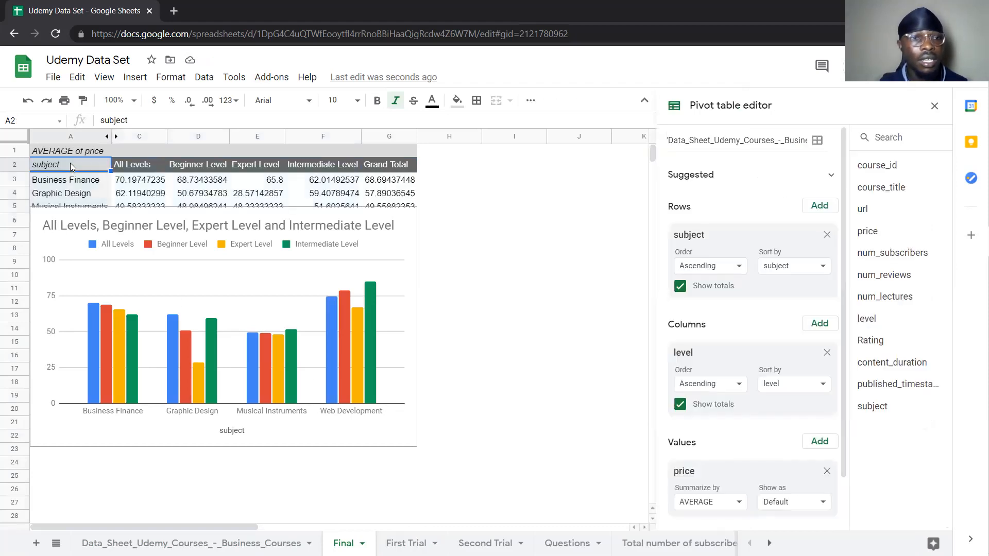
pyautogui.moveTo(114, 220); pyautogui.dragTo(114, 310)
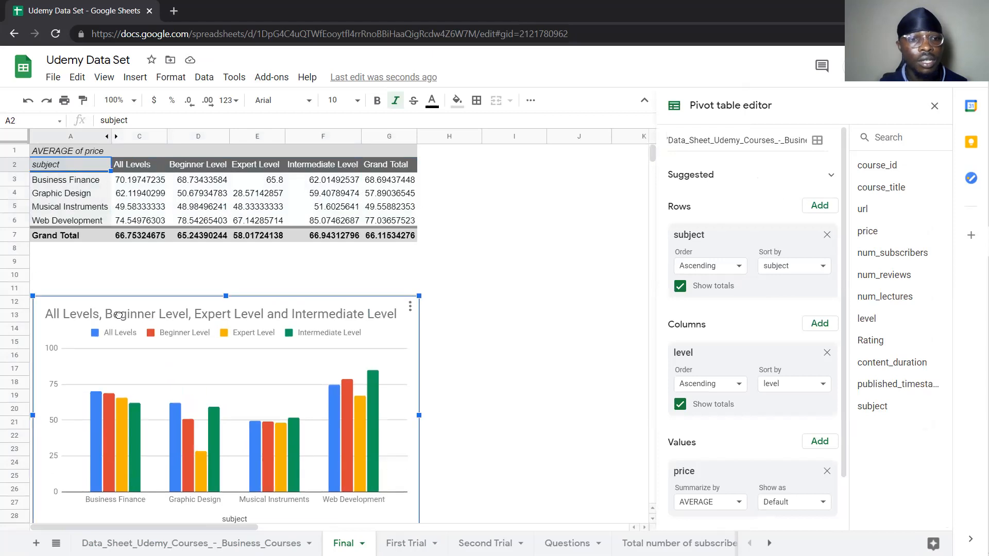
# - Insert a second column chart of range A2:F6 and place it beside the first chart
pyautogui.moveTo(70, 165); pyautogui.dragTo(337, 222)
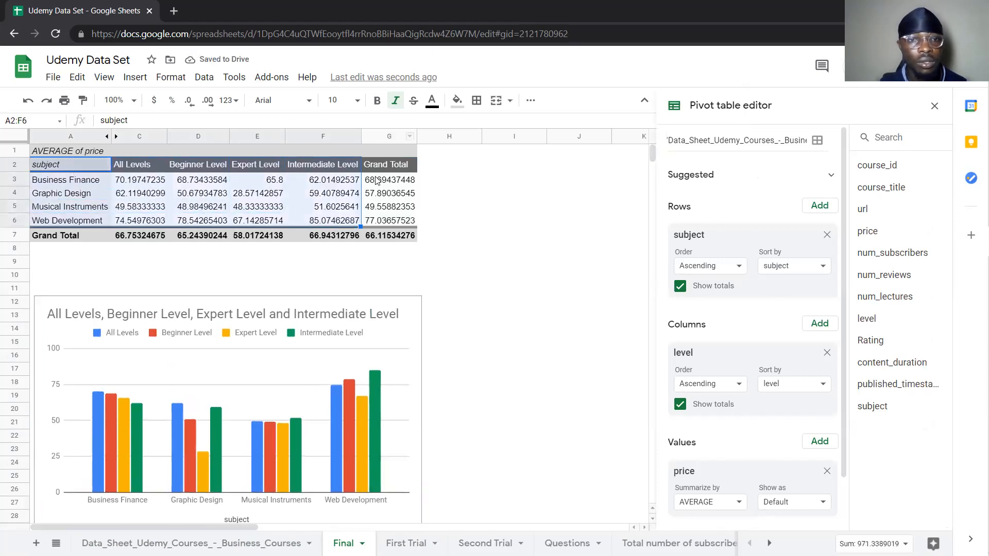
pyautogui.click(134, 79)
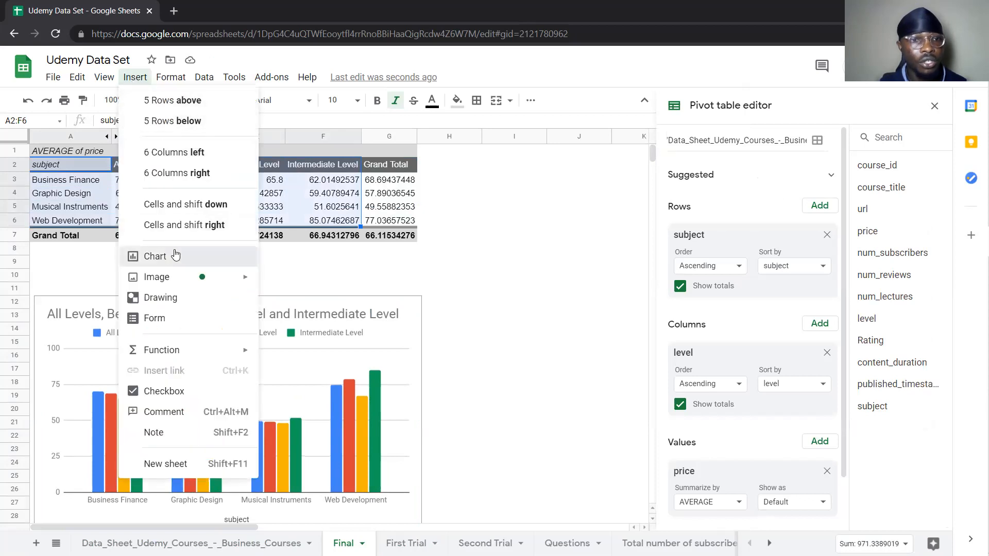
pyautogui.click(176, 255)
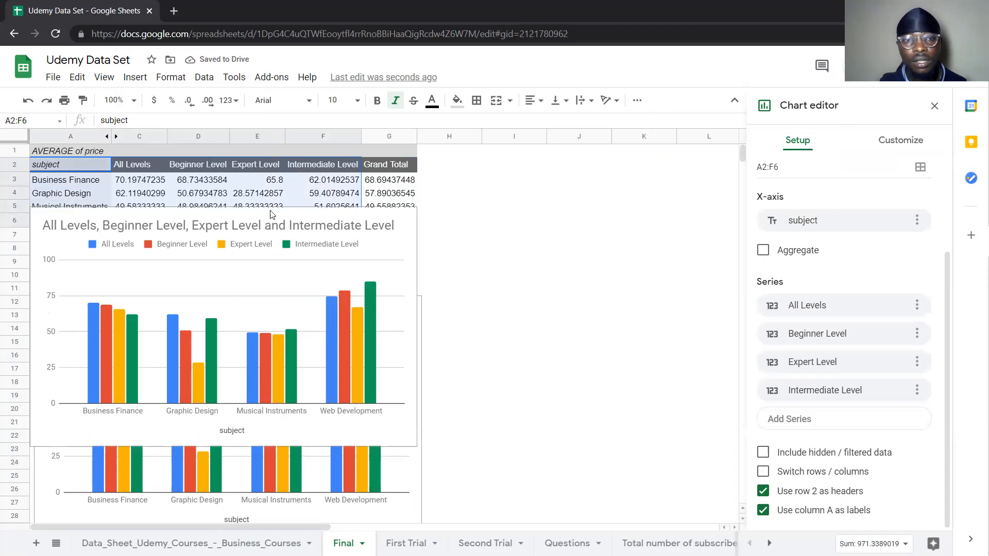
pyautogui.click(255, 225)
pyautogui.moveTo(255, 225); pyautogui.dragTo(614, 193)
# - Change the second A2:F6 chart to a stacked column chart, and return to the Questions sheet
pyautogui.scroll(3, 823, 249)
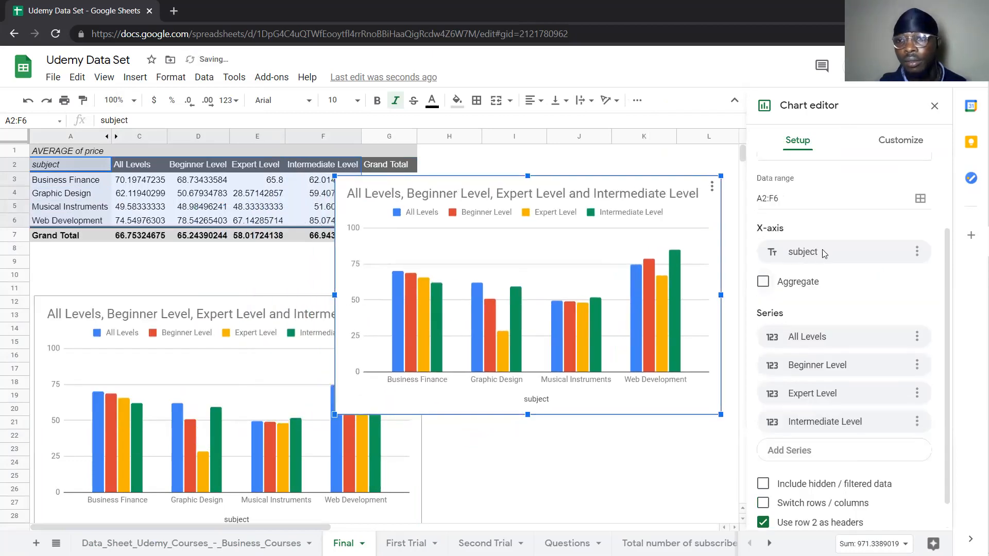
pyautogui.click(801, 186)
pyautogui.scroll(-5, 848, 395)
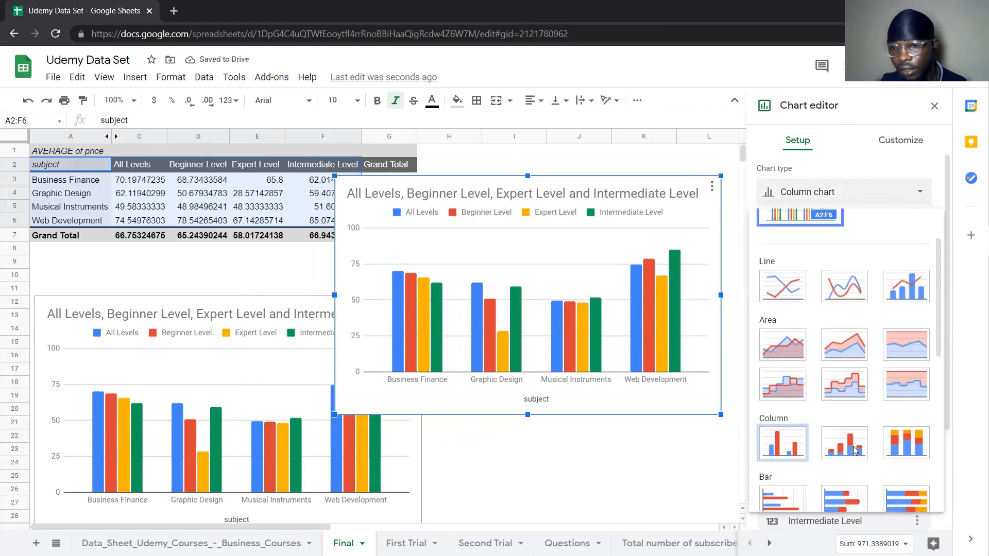
pyautogui.click(846, 331)
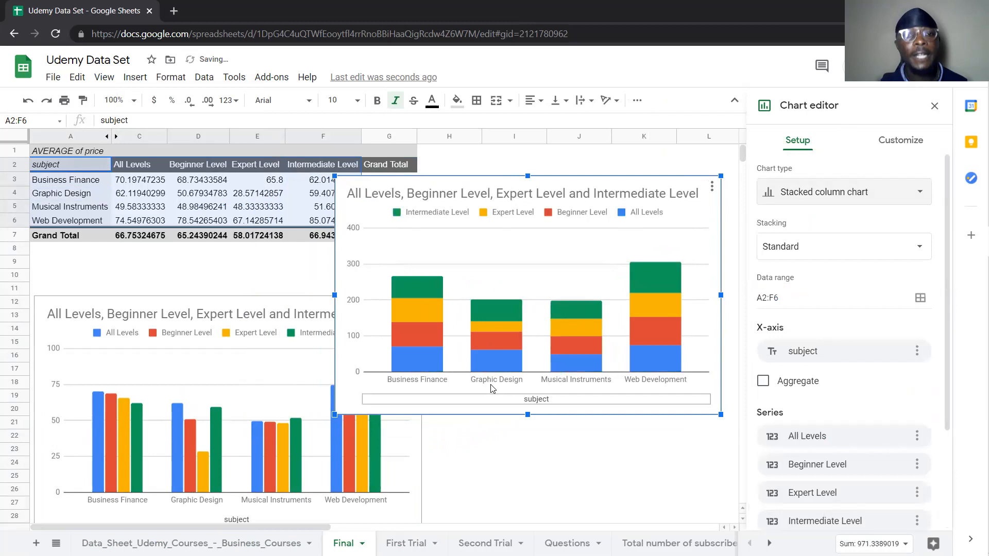
pyautogui.click(567, 544)
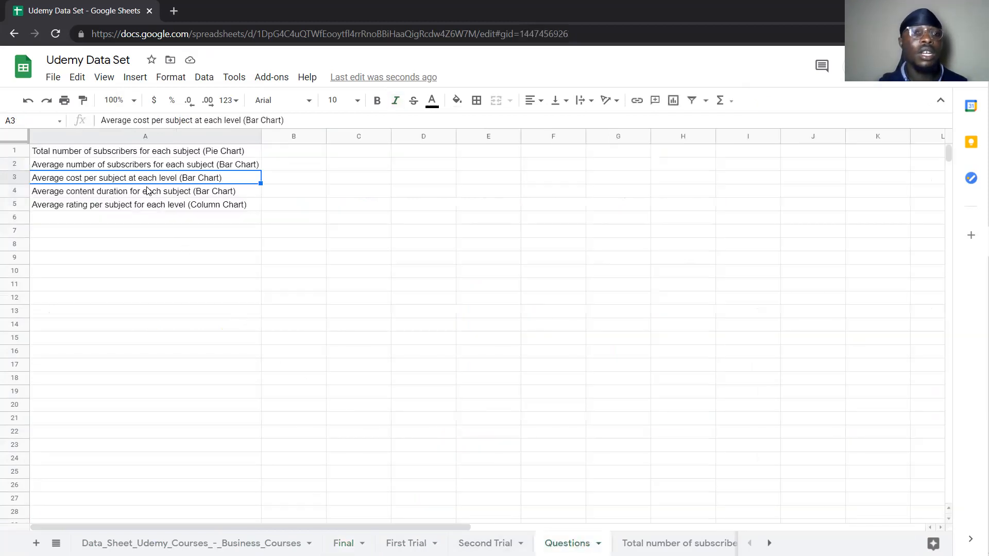